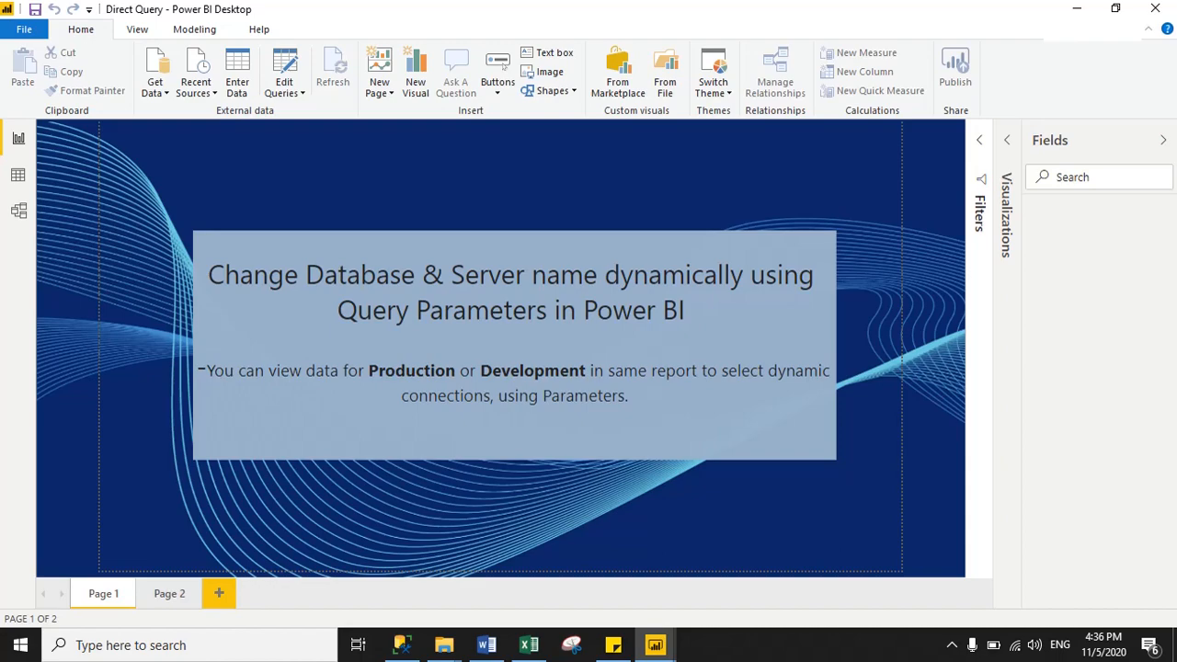
# - Switch to SQL Server Management Studio and review the production query's database and server name comments
pyautogui.click(410, 650)
pyautogui.click(525, 309)
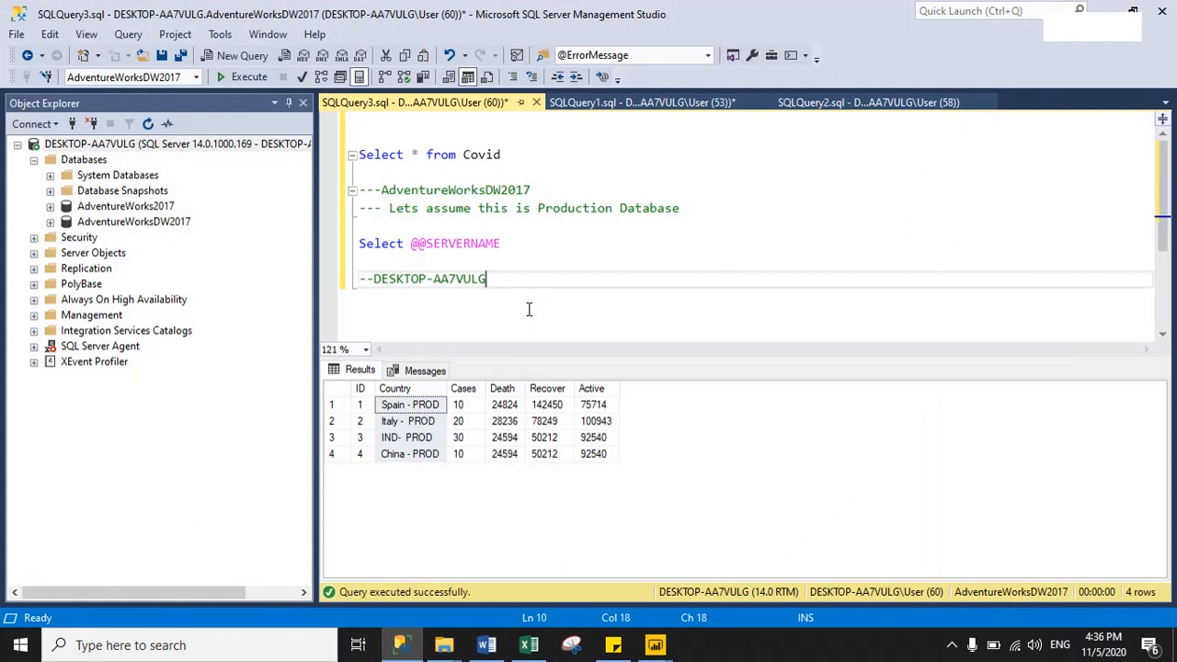
pyautogui.moveTo(380, 190); pyautogui.dragTo(533, 190)
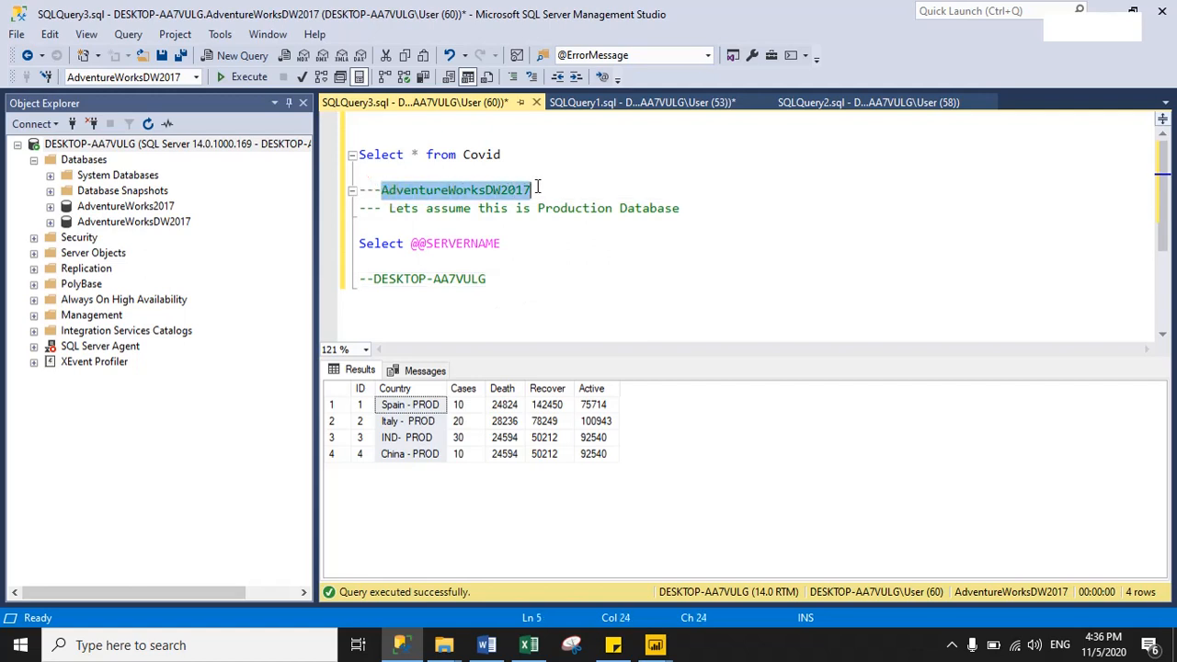
pyautogui.moveTo(514, 279); pyautogui.dragTo(375, 279)
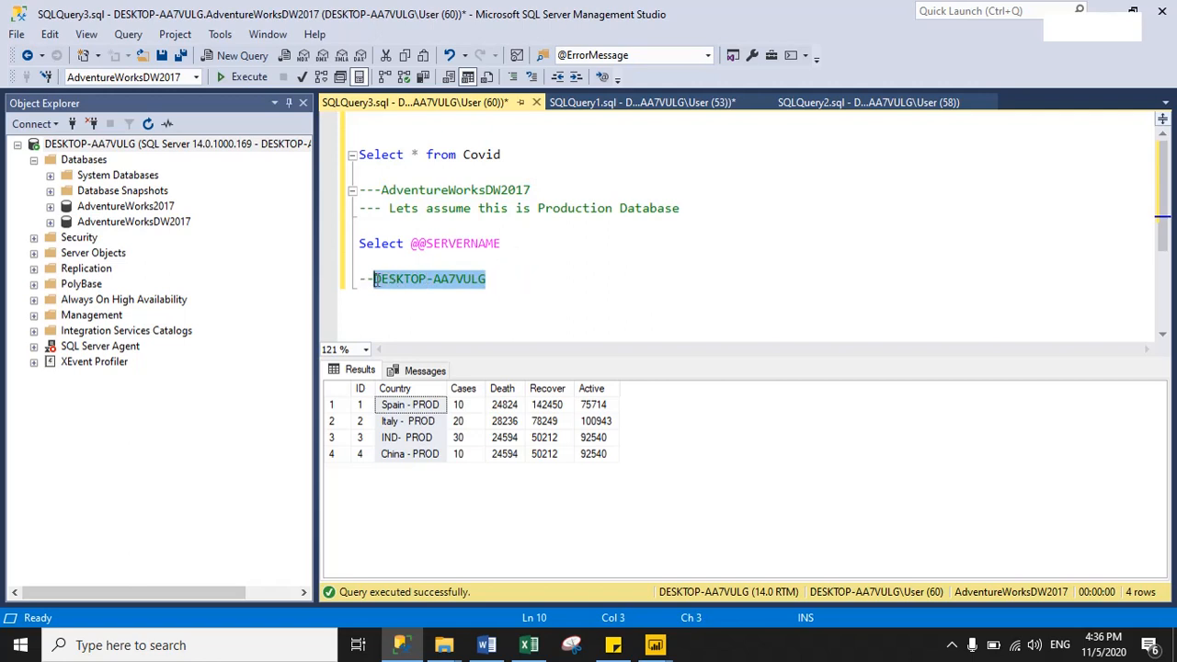
pyautogui.click(497, 294)
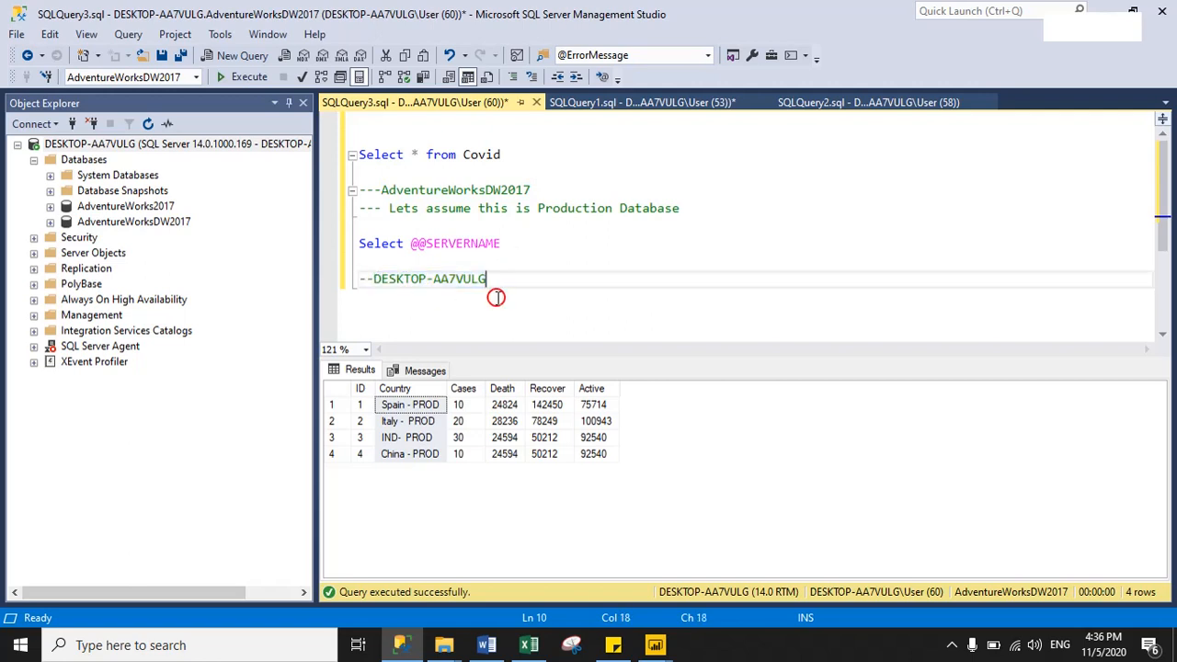
# - Locate the server and its AdventureWorks2017 and AdventureWorksDW2017 databases, and match the latter to the production query's comment
pyautogui.click(82, 145)
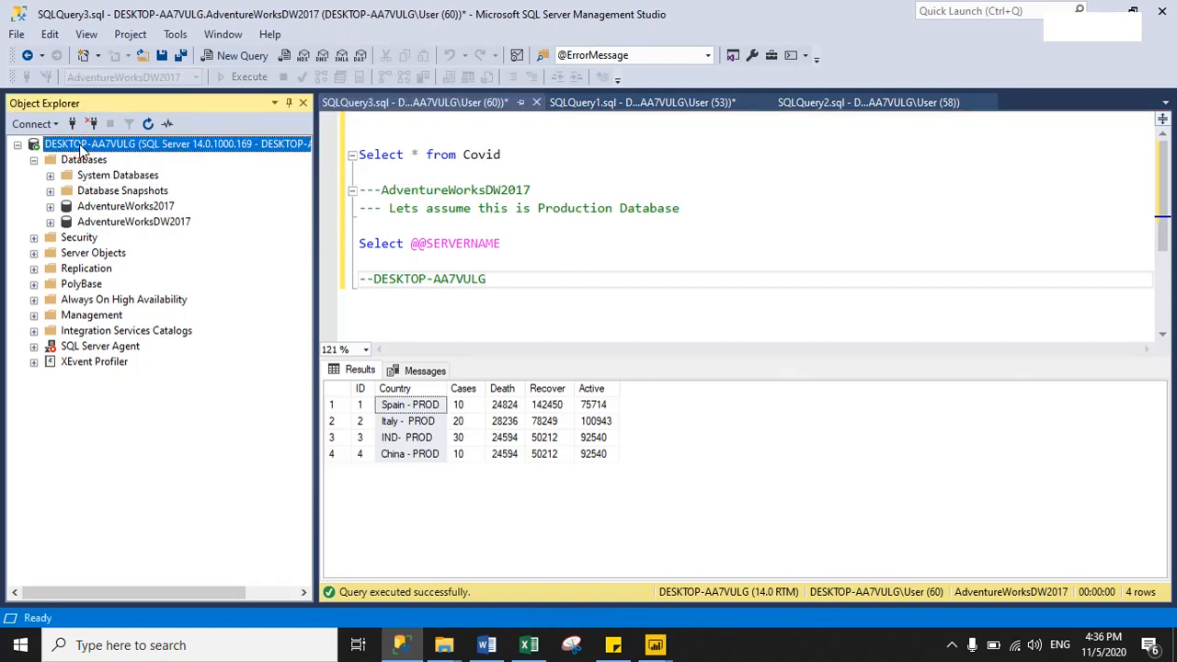
pyautogui.click(118, 207)
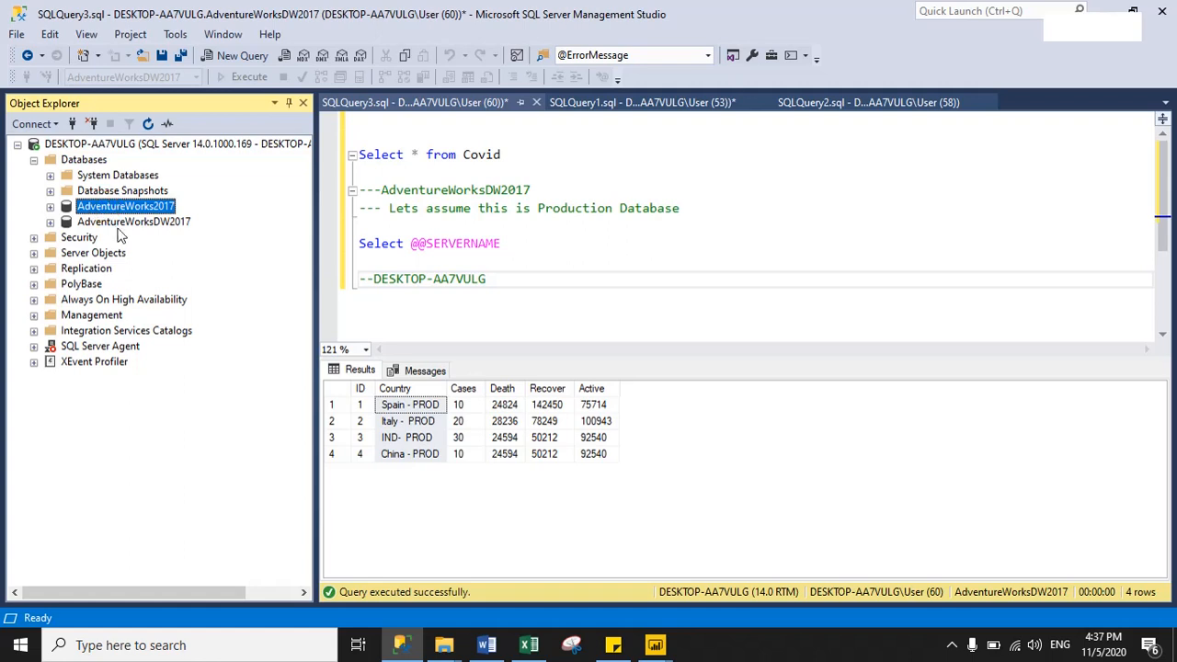
pyautogui.click(121, 223)
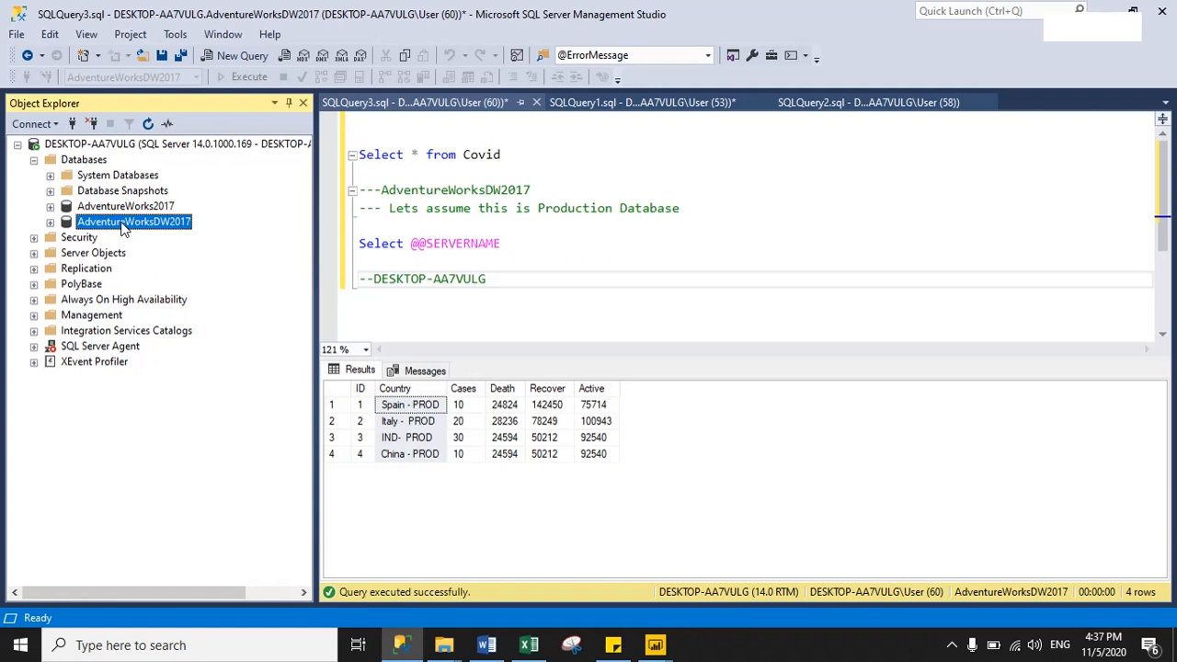
pyautogui.click(598, 245)
pyautogui.moveTo(544, 191); pyautogui.dragTo(382, 193)
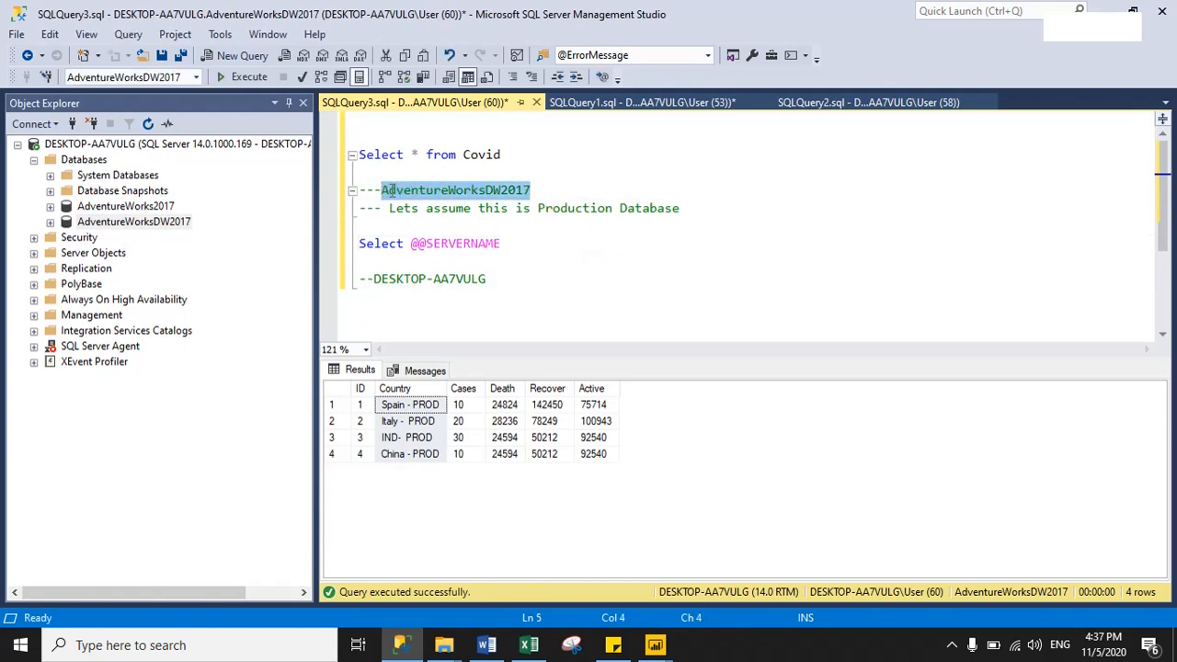
pyautogui.click(563, 168)
# - Open the SQLQuery1 development query and review its AdventureWorks2017 database comment
pyautogui.click(617, 104)
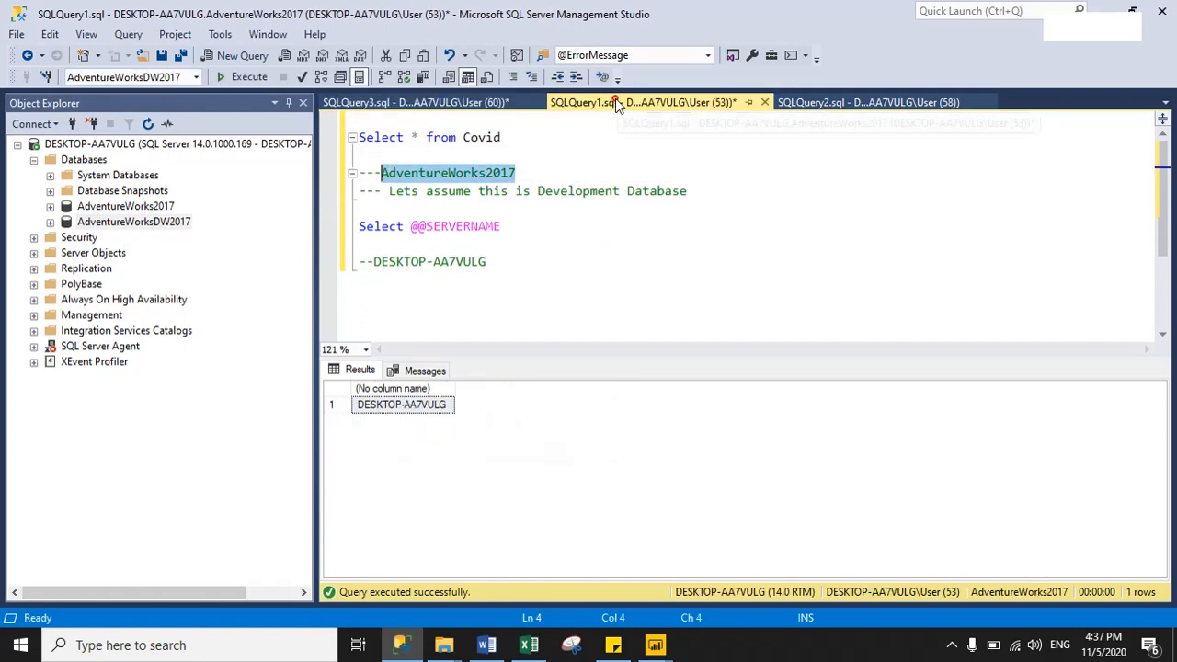
pyautogui.click(586, 221)
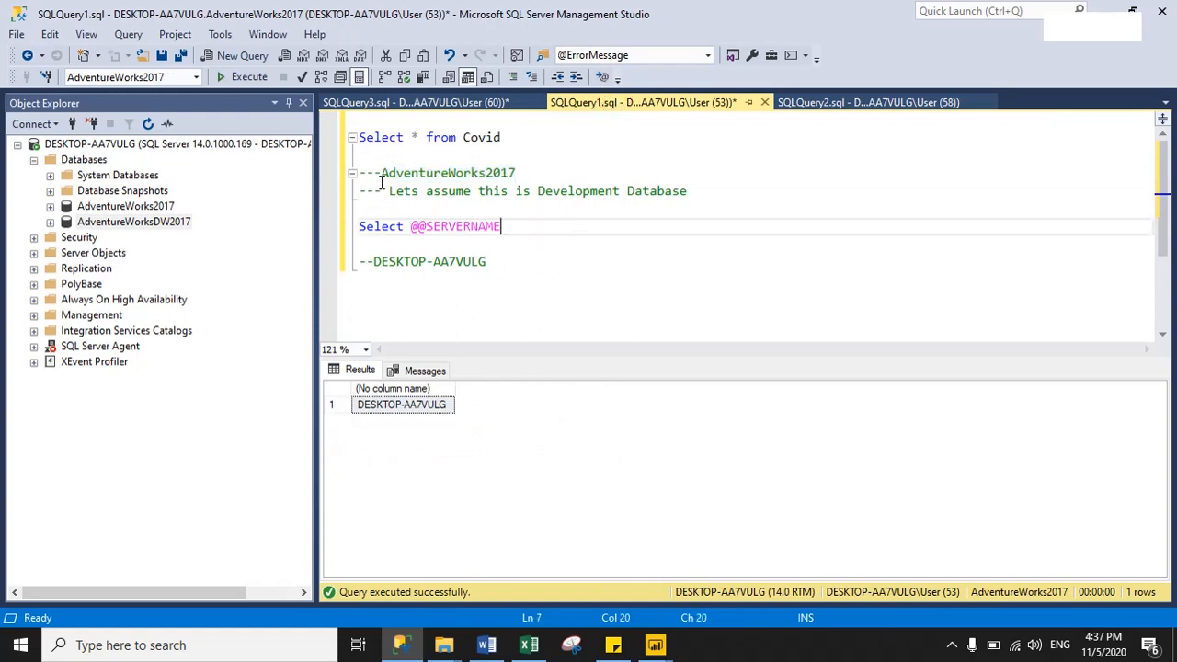
pyautogui.moveTo(381, 173); pyautogui.dragTo(517, 172)
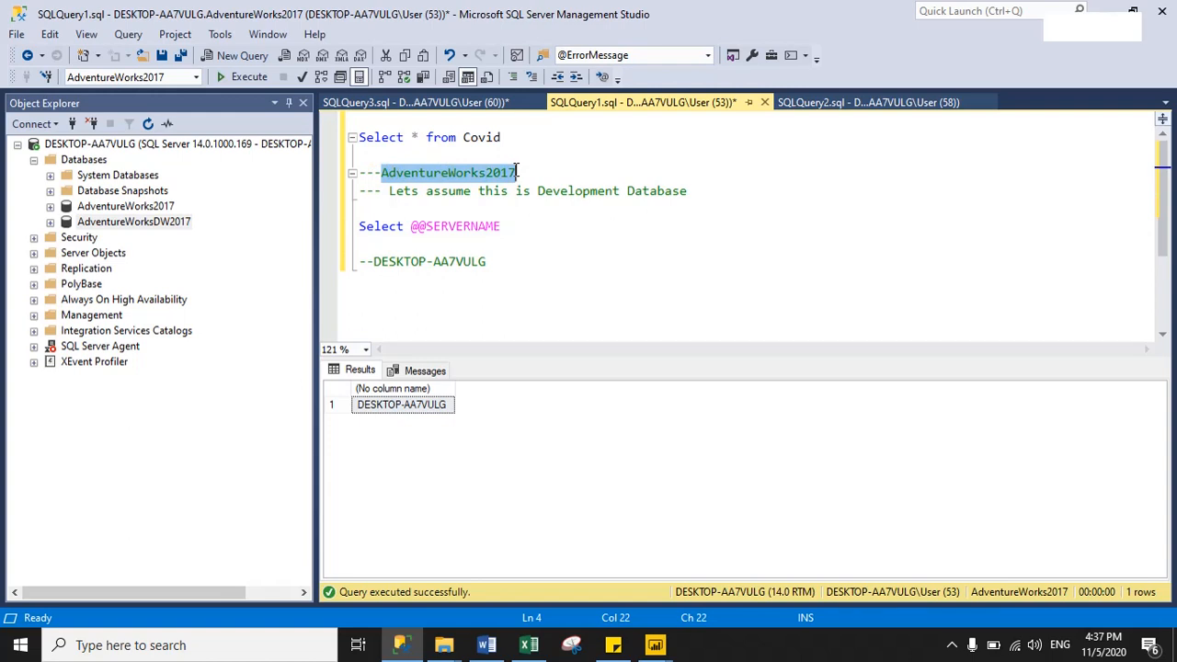
pyautogui.click(540, 224)
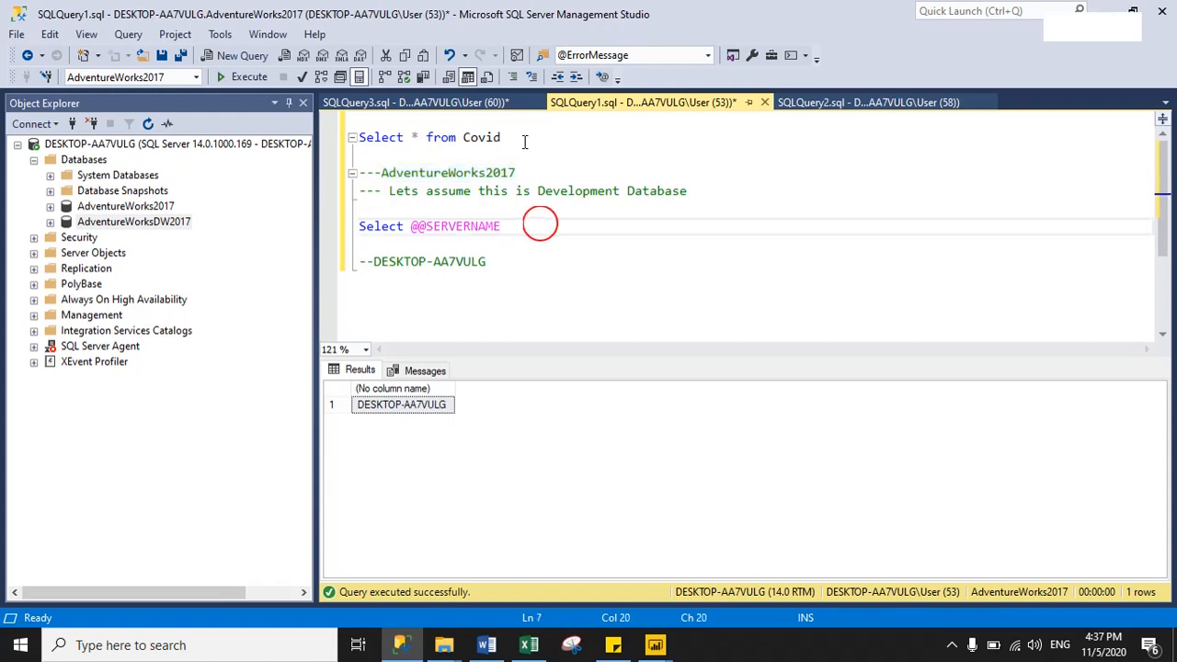
# - Run only the Select * from Covid statement against AdventureWorks2017 and select all returned rows
pyautogui.moveTo(520, 137); pyautogui.dragTo(358, 137)
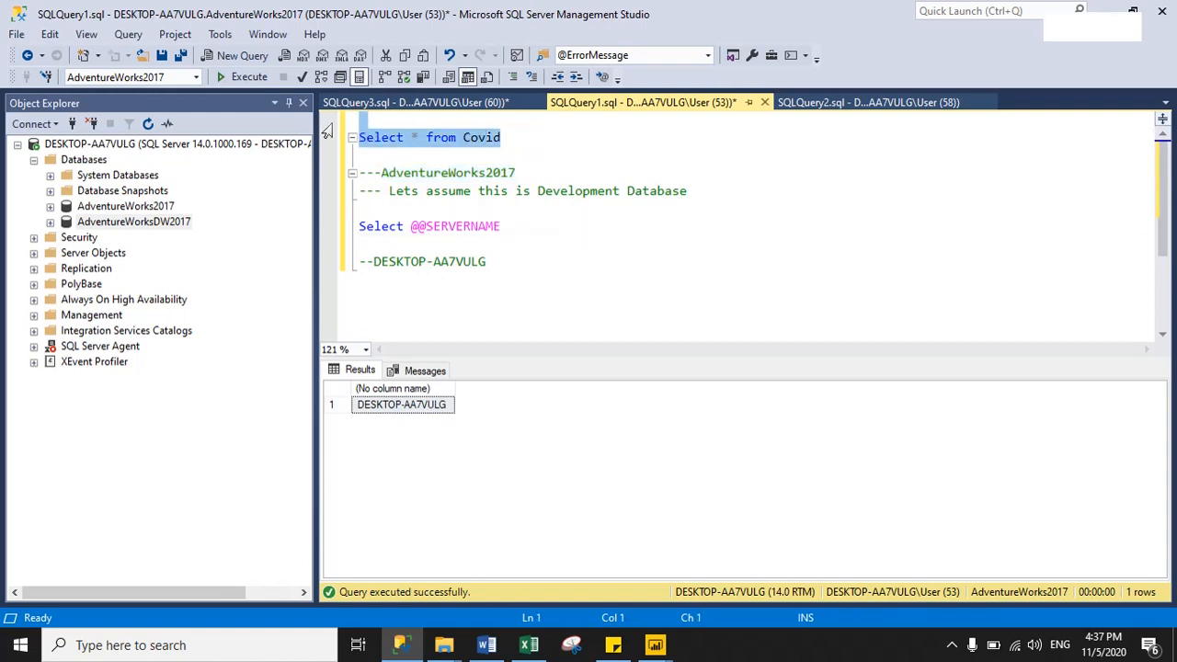
pyautogui.click(245, 78)
pyautogui.doubleClick(482, 137)
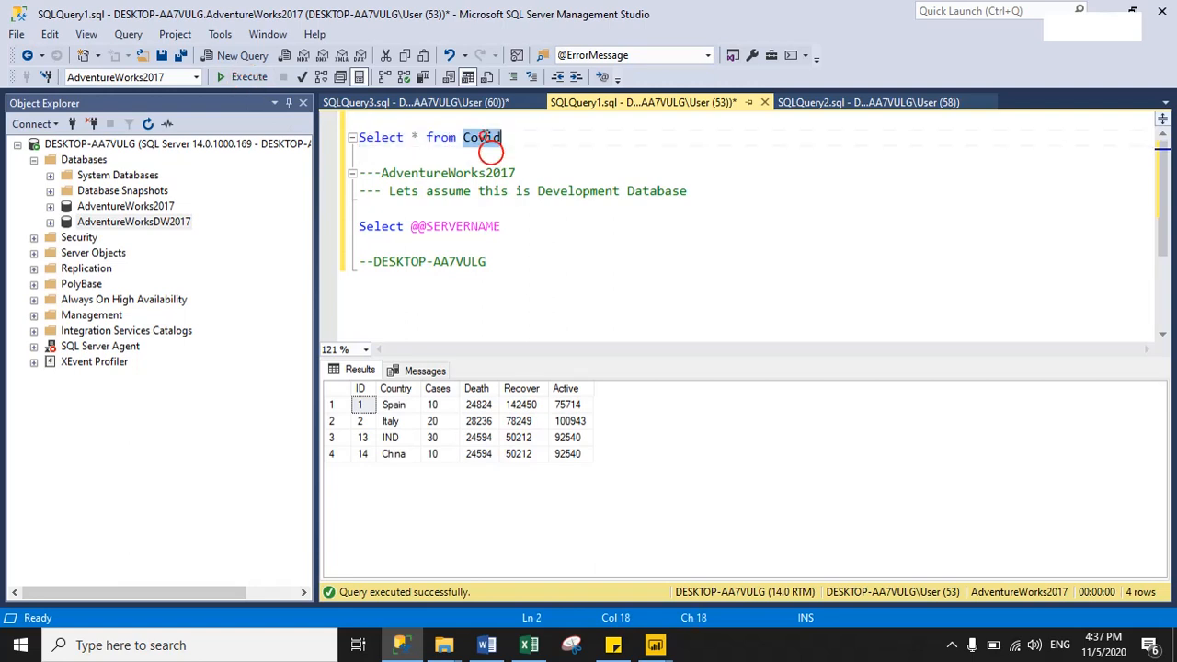
pyautogui.click(483, 237)
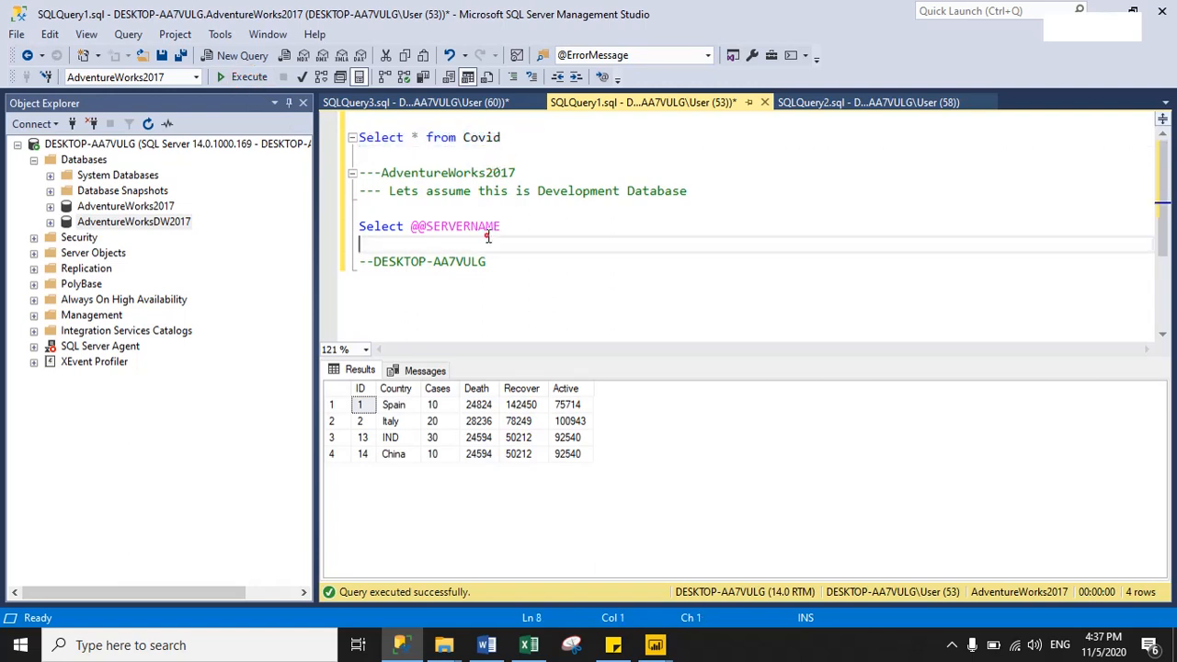
pyautogui.click(344, 388)
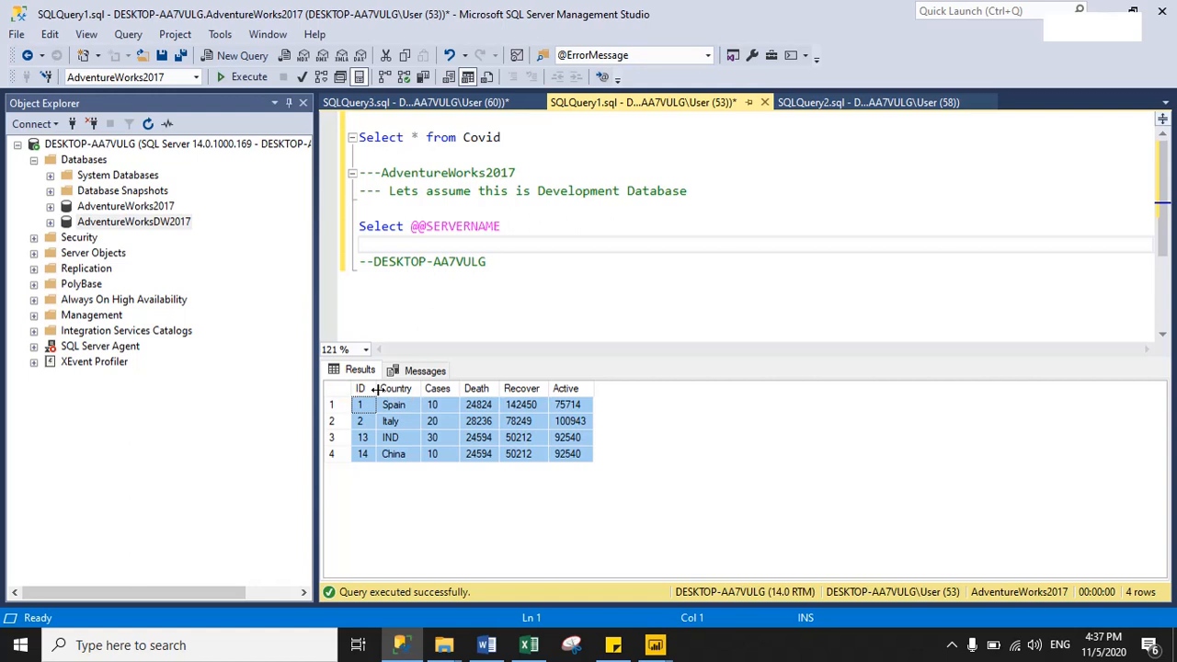
# - Run the Select * from Covid statement in the SQLQuery3 production query and examine the Country column
pyautogui.click(432, 102)
pyautogui.click(535, 145)
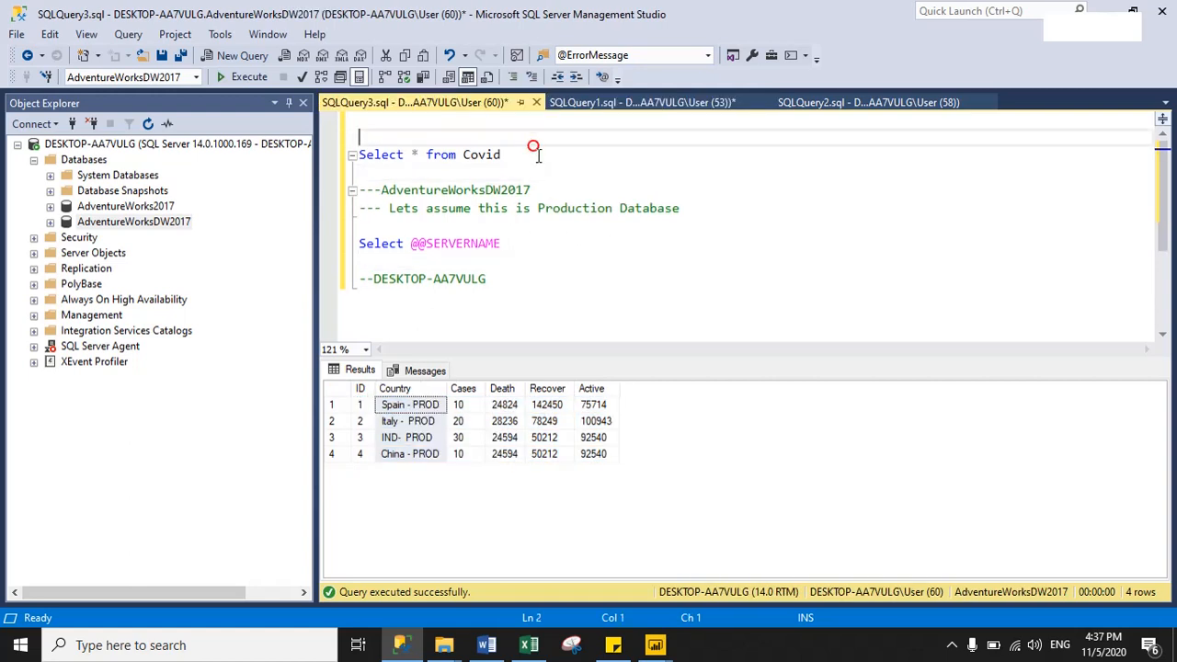
pyautogui.moveTo(538, 156); pyautogui.dragTo(357, 142)
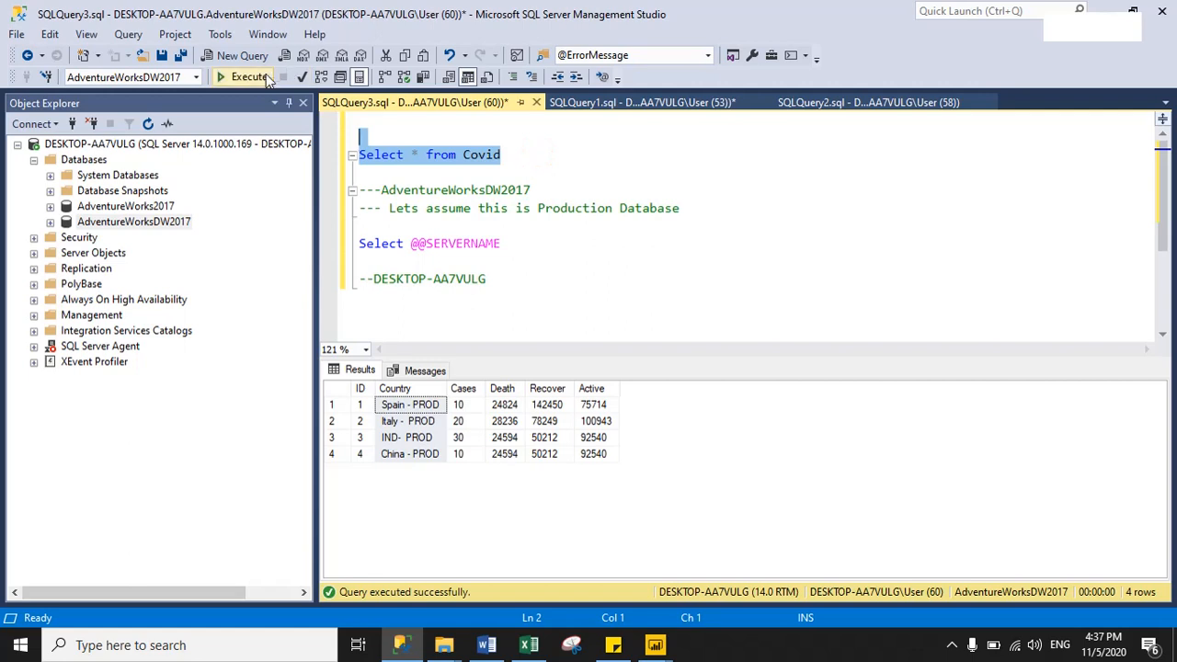
pyautogui.click(244, 76)
pyautogui.click(334, 390)
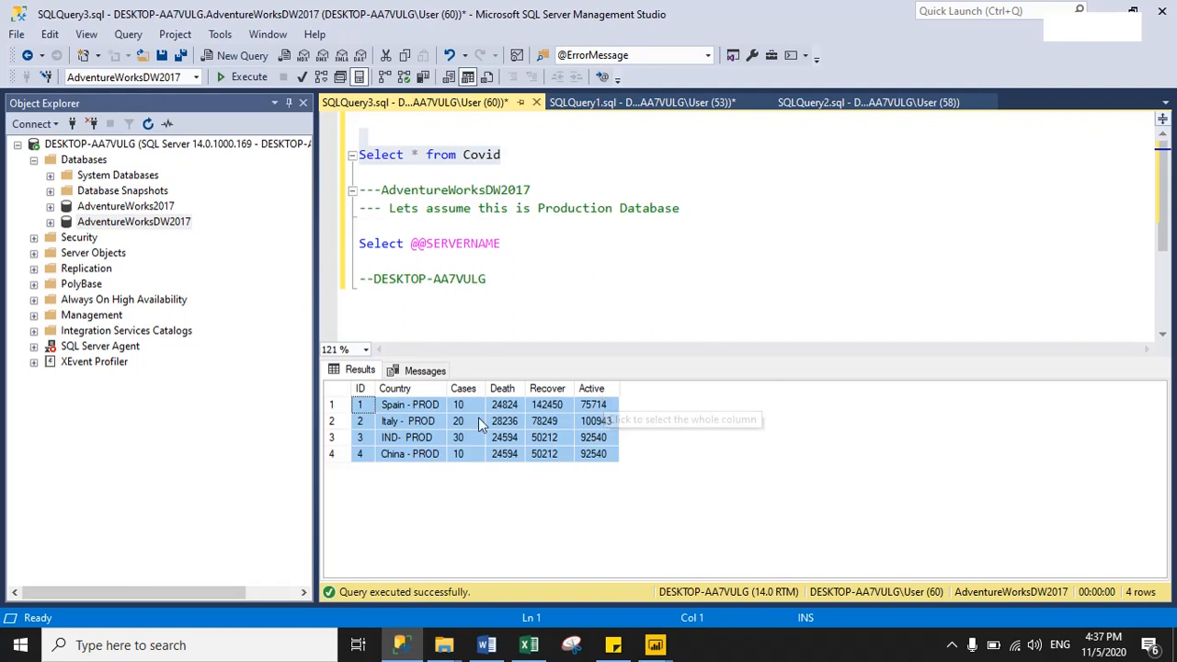
pyautogui.click(405, 390)
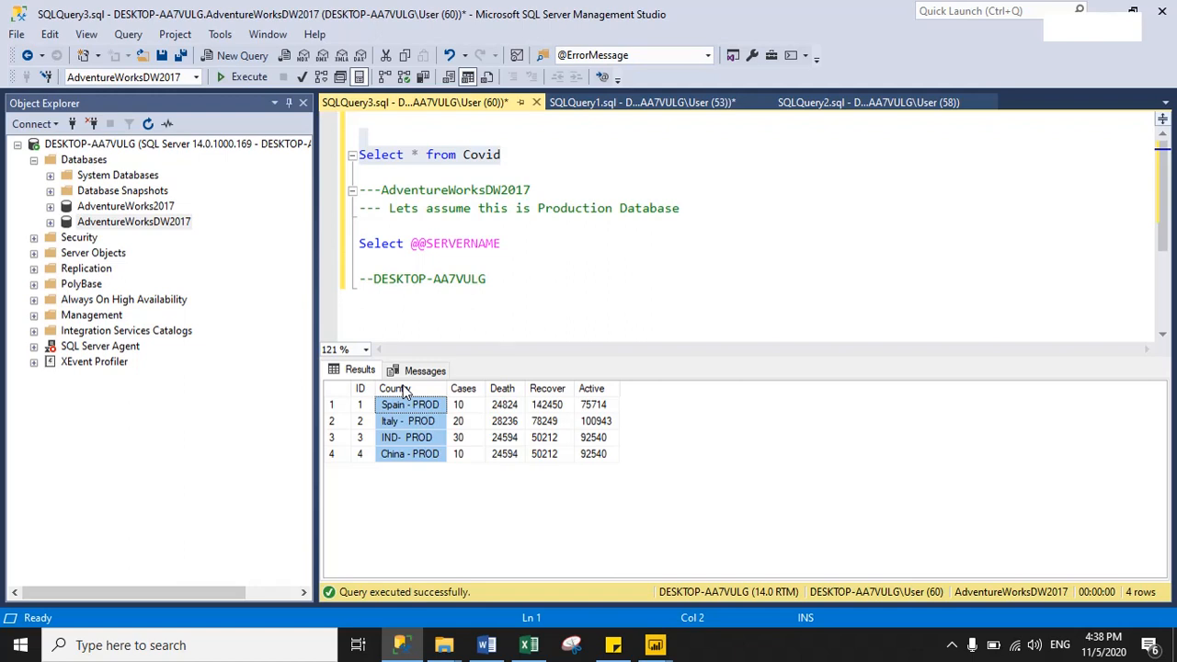
# - Return to the development query and compare its Country column with the production results
pyautogui.click(649, 102)
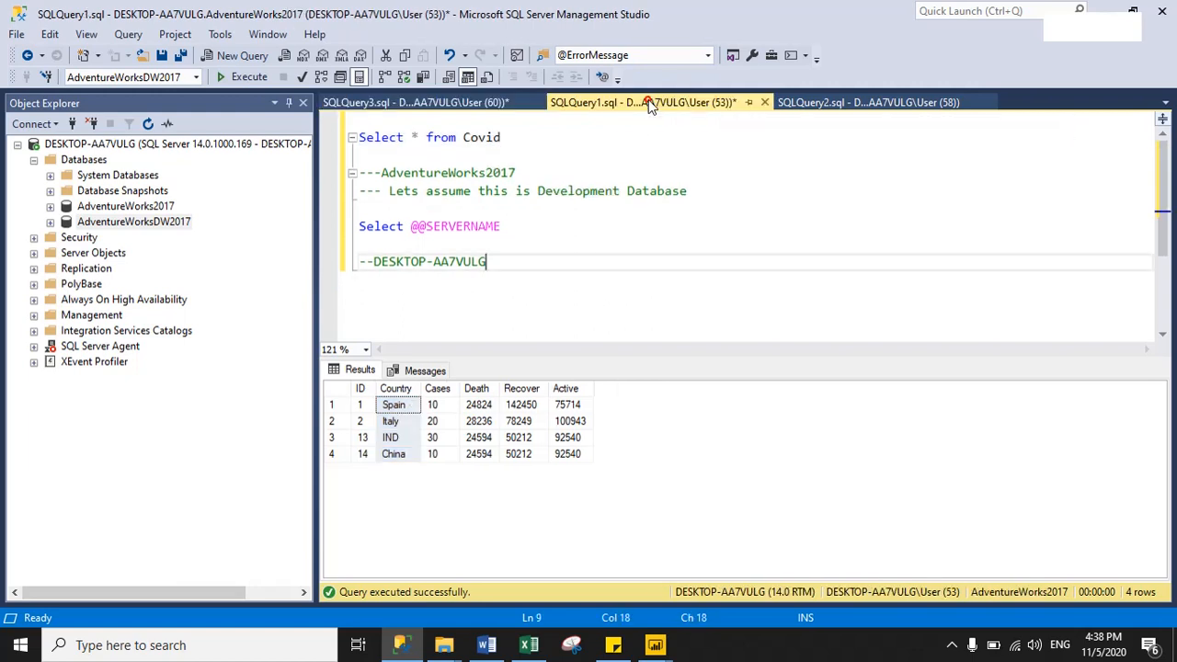
pyautogui.click(565, 214)
pyautogui.click(396, 388)
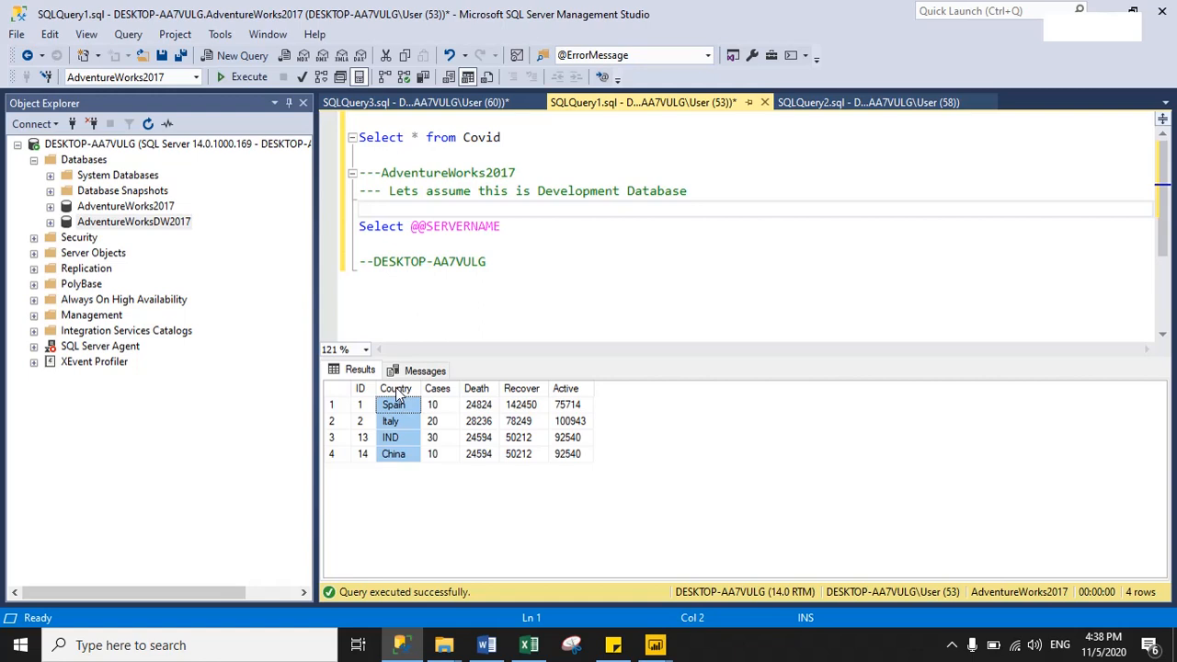
pyautogui.click(507, 327)
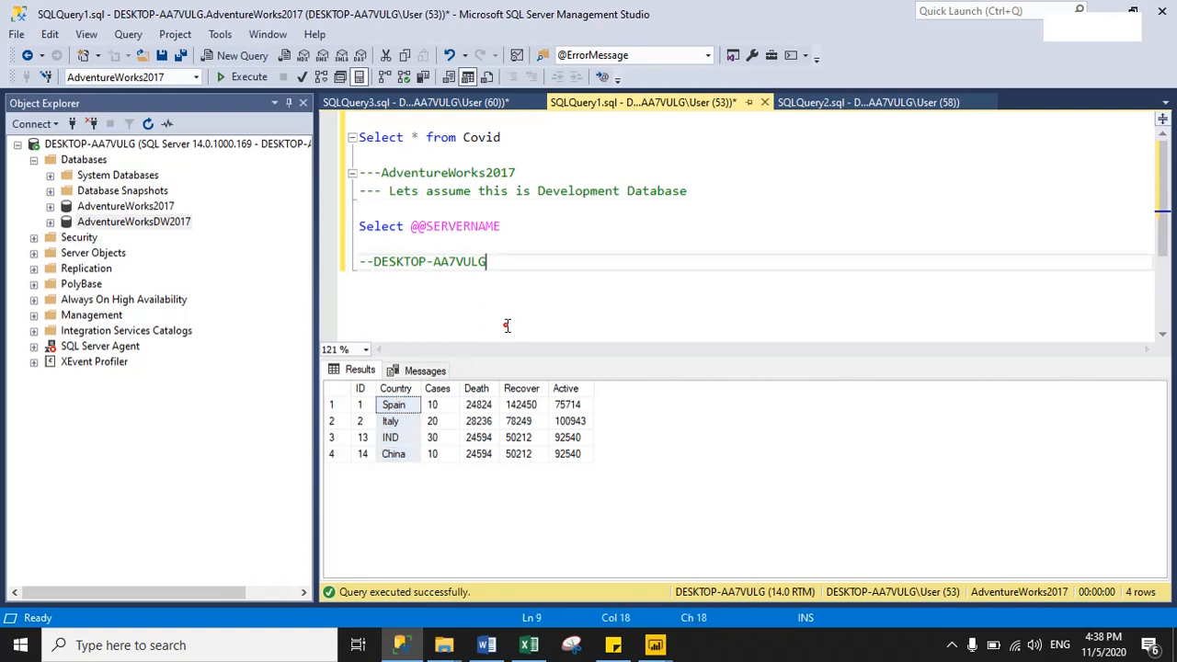
pyautogui.click(146, 148)
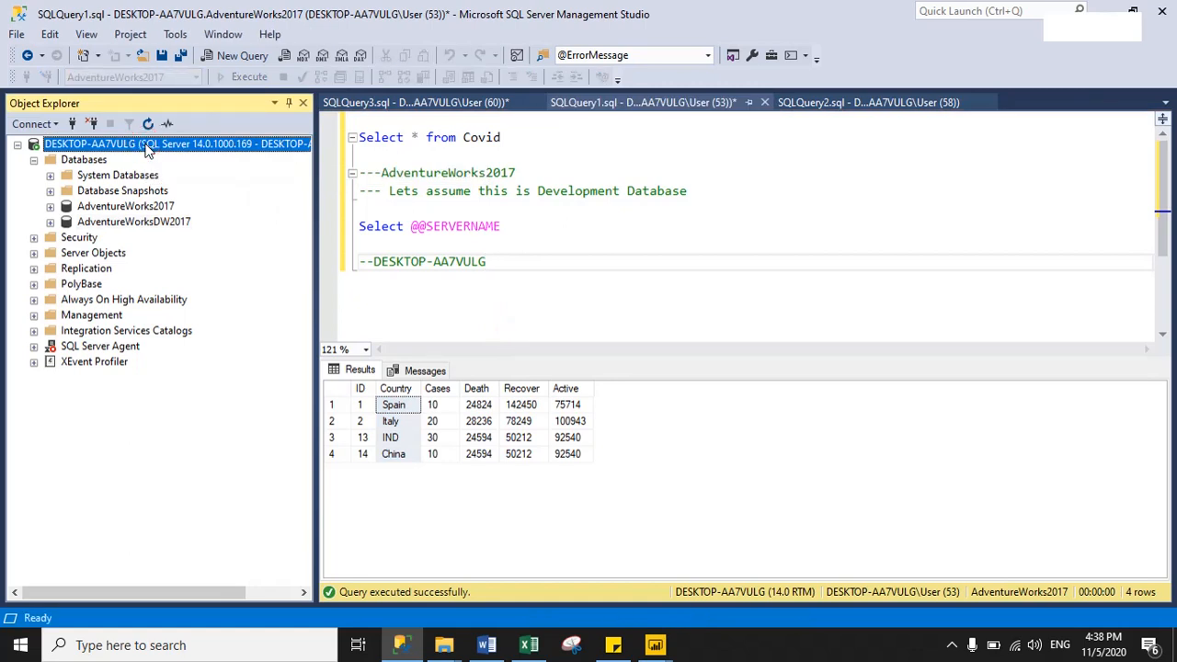
pyautogui.click(136, 206)
pyautogui.click(137, 221)
pyautogui.click(472, 226)
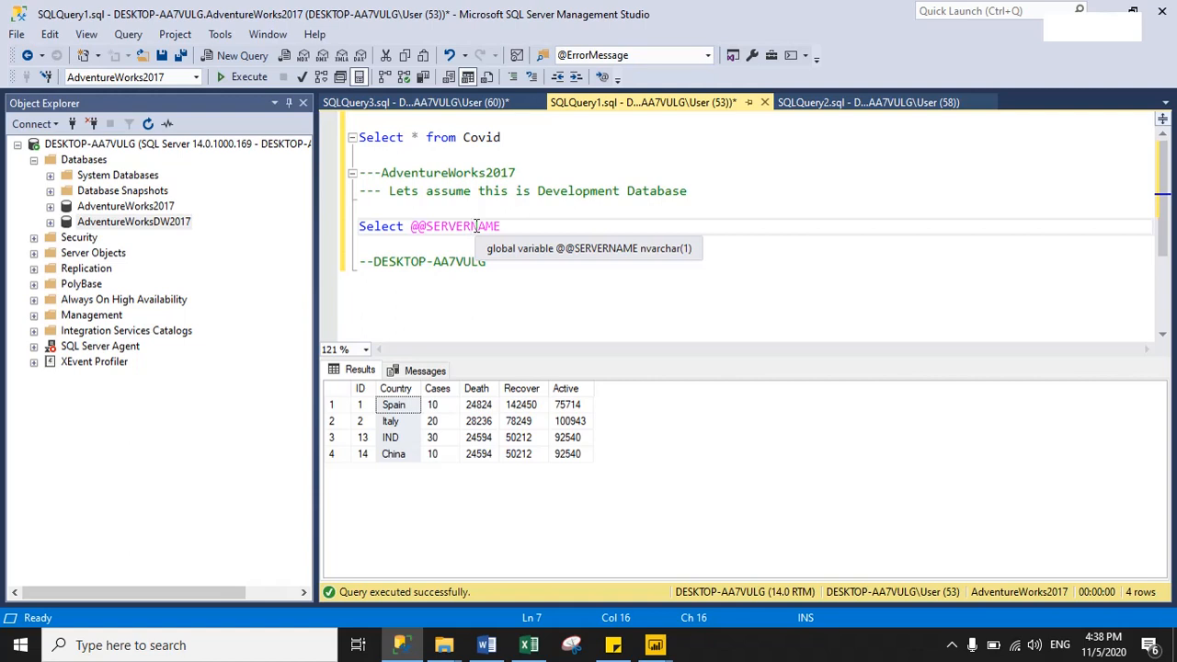
pyautogui.click(502, 297)
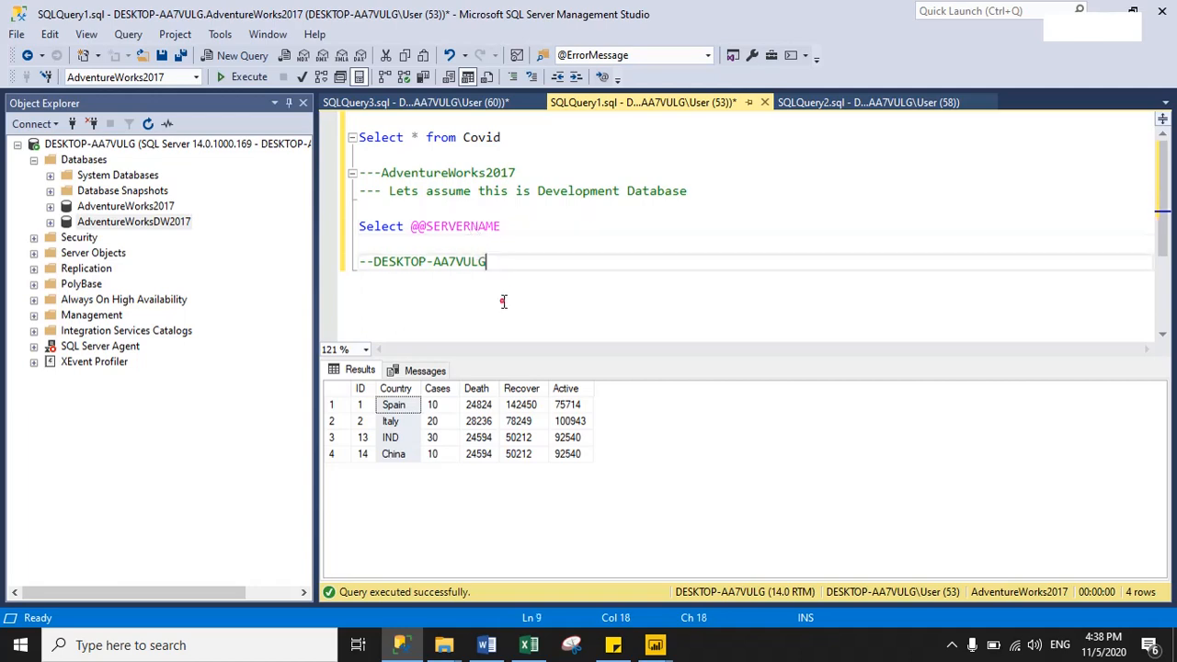
# - Switch to the Direct Query report in Power BI Desktop and open the Power Query Editor
pyautogui.moveTo(662, 649)
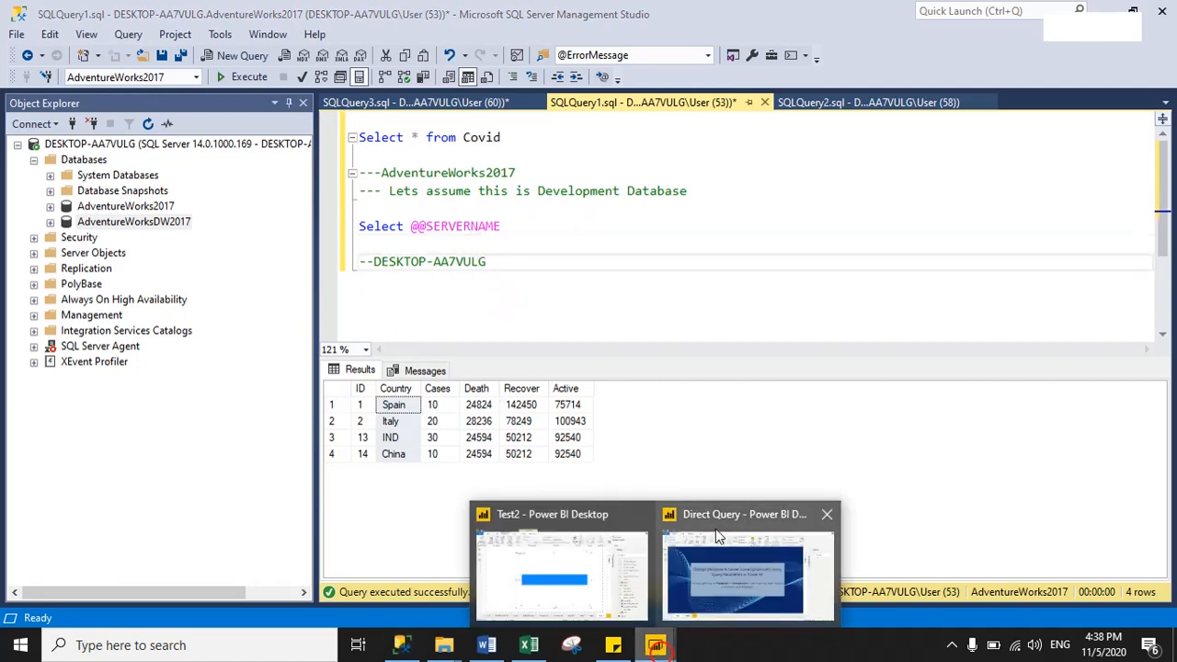
pyautogui.click(709, 520)
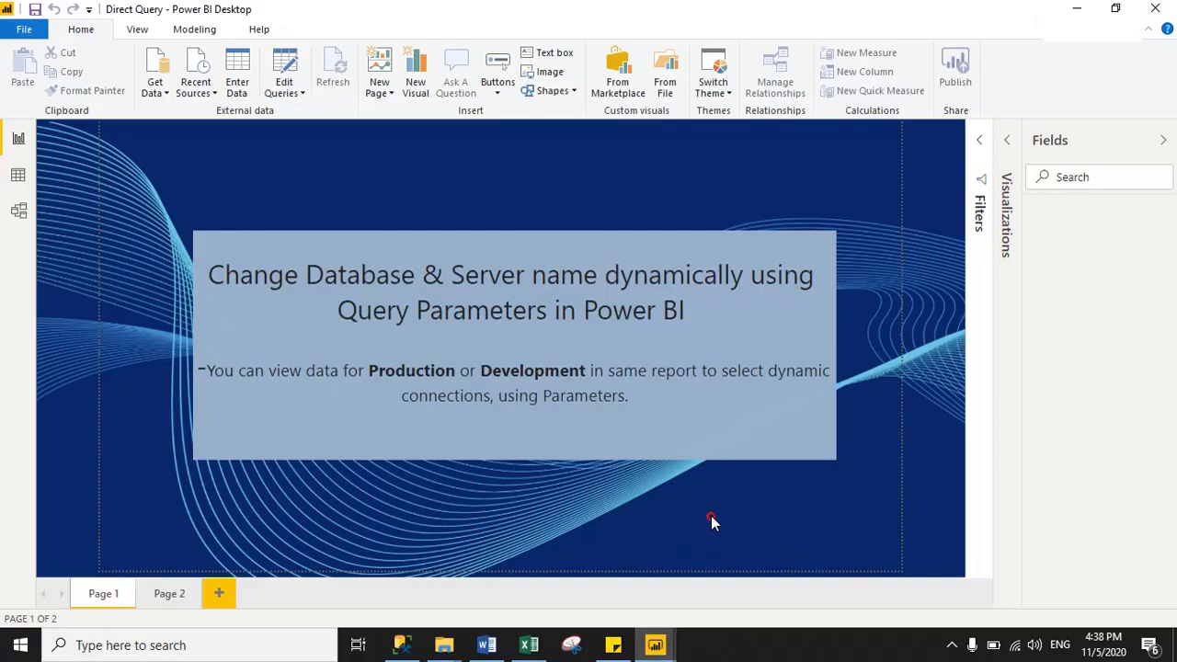
pyautogui.click(284, 66)
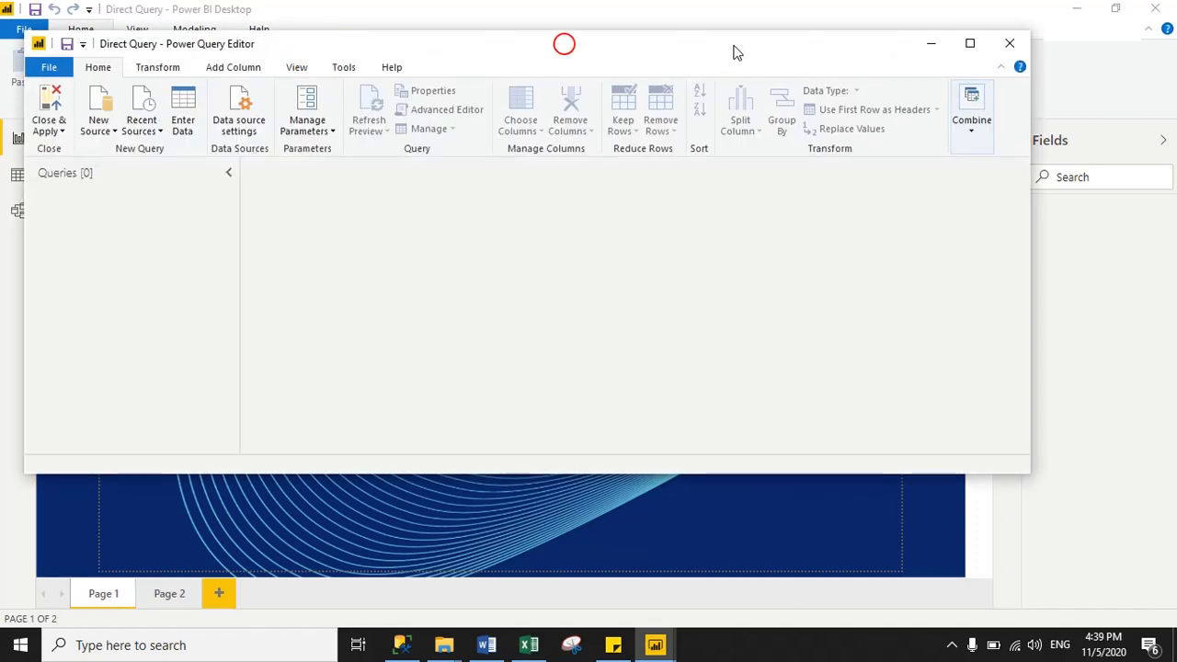
pyautogui.moveTo(735, 52); pyautogui.dragTo(600, 34)
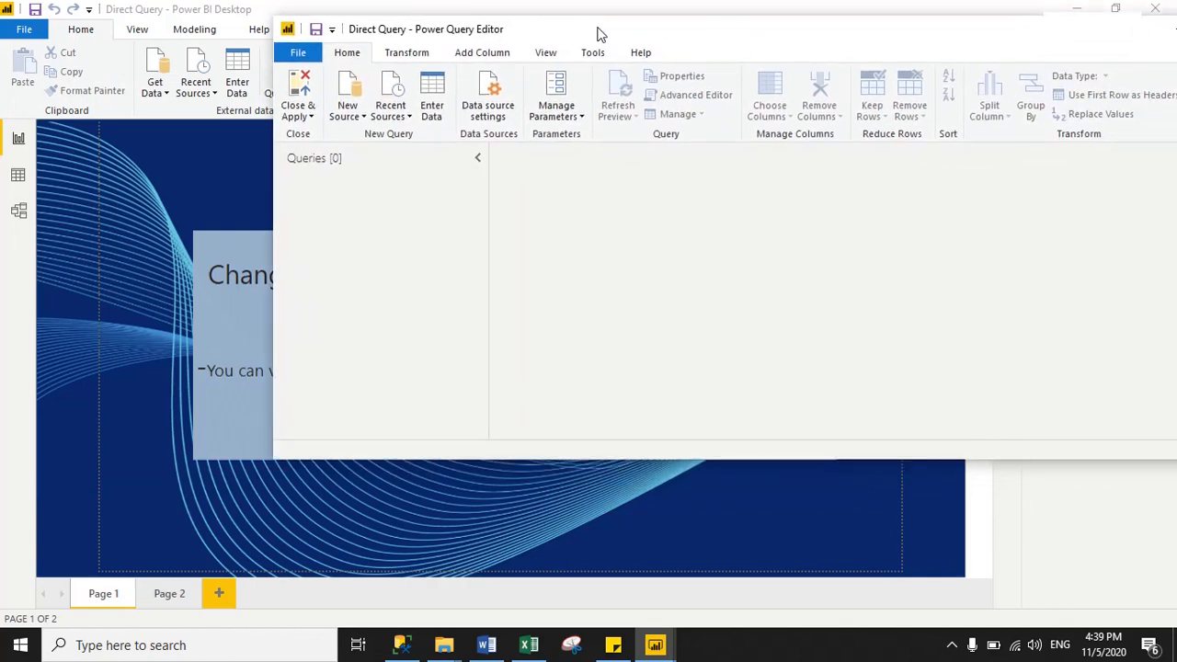
# - Create a new query parameter and name it ServerName
pyautogui.click(571, 119)
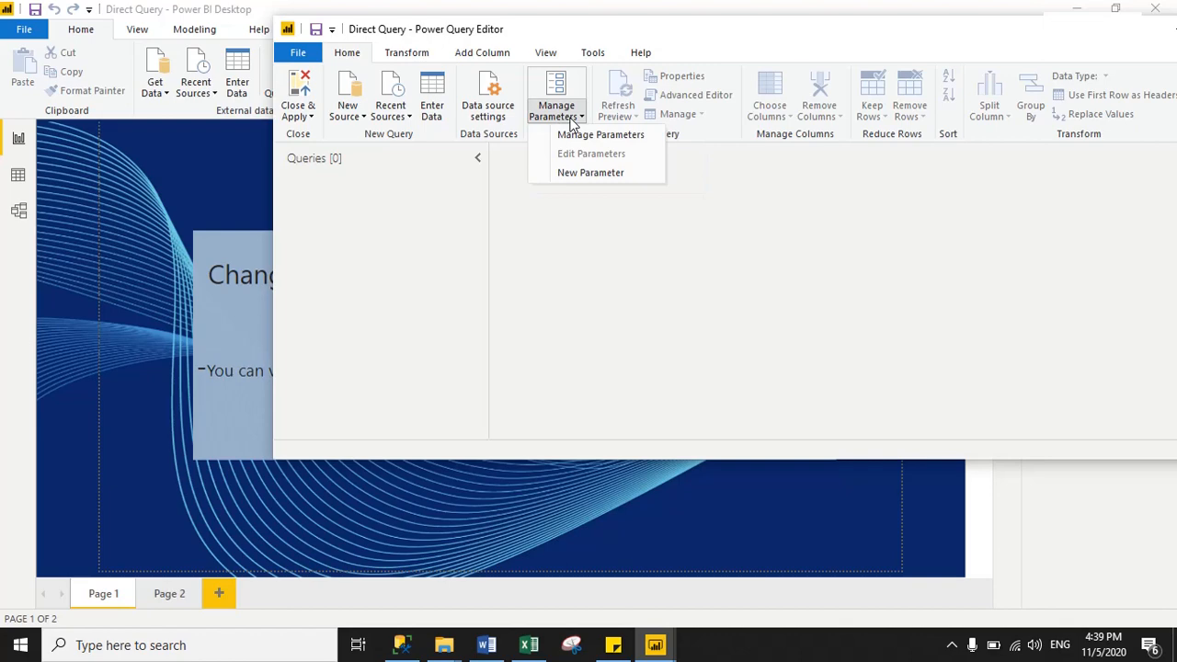
pyautogui.click(589, 174)
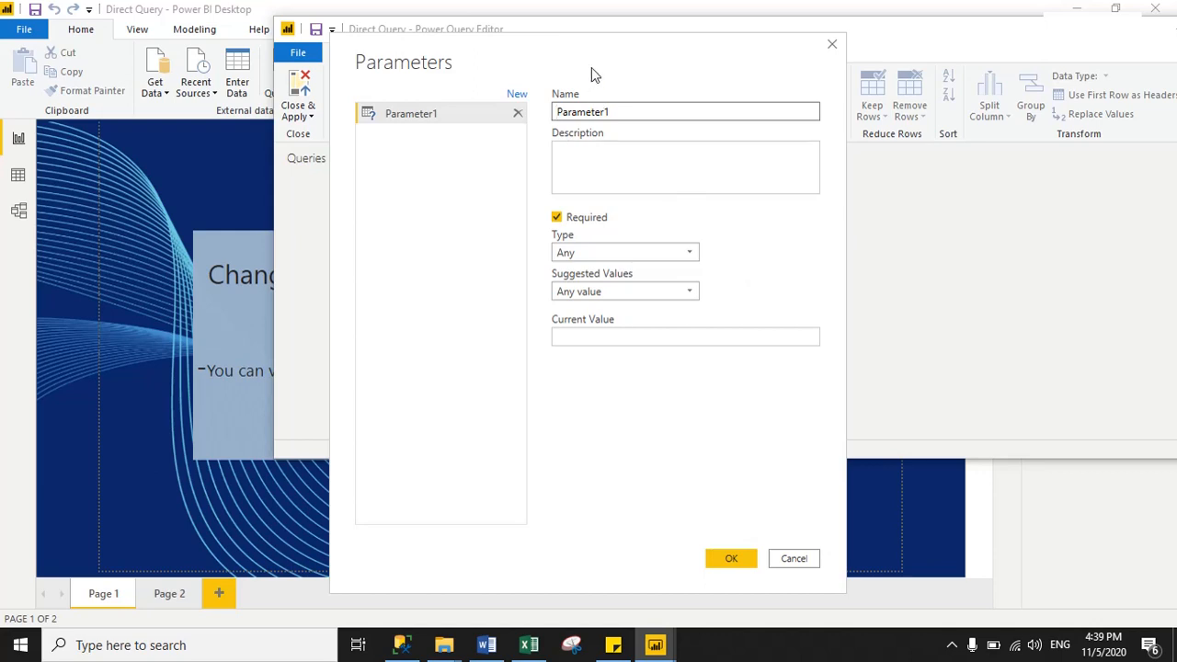
pyautogui.moveTo(595, 67); pyautogui.dragTo(747, 48)
pyautogui.moveTo(772, 92); pyautogui.dragTo(705, 103)
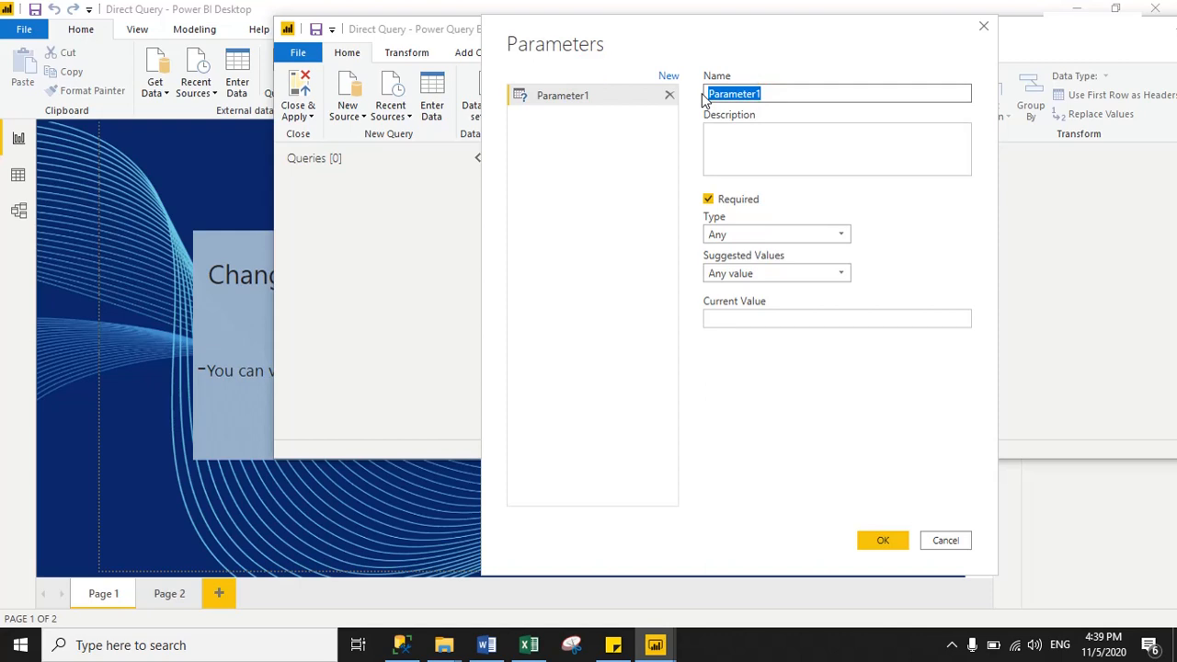
pyautogui.write('Server')
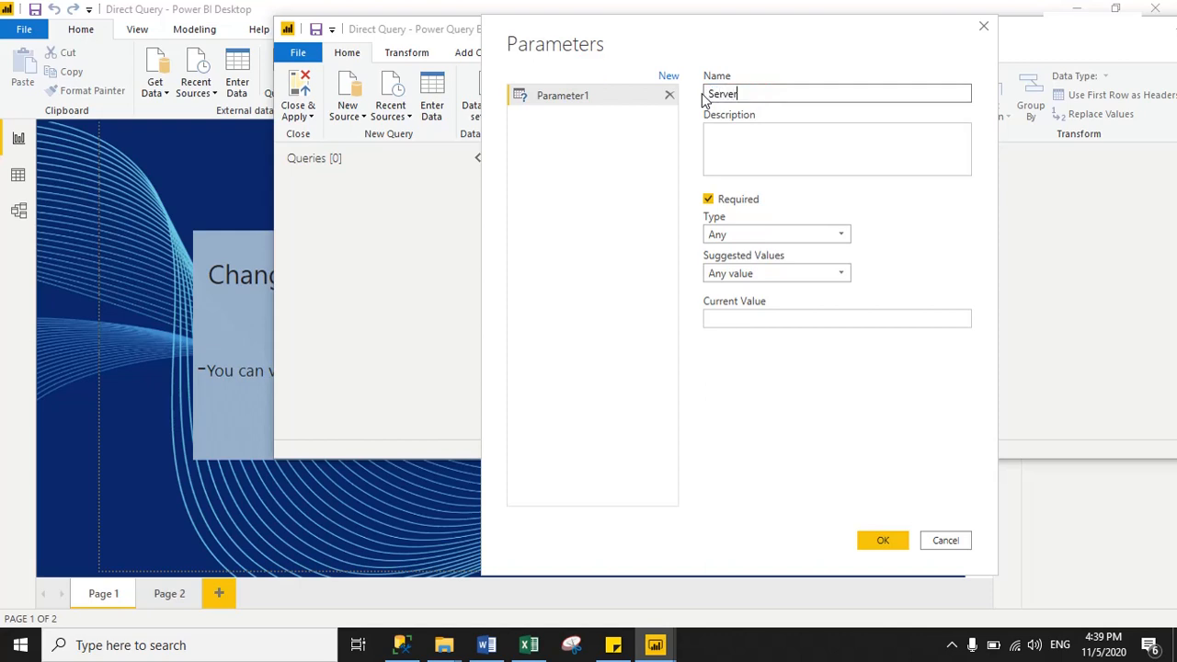
pyautogui.write('Name')
# - Enter "Select ServerName" as the description of the ServerName parameter
pyautogui.click(738, 143)
pyautogui.write('S')
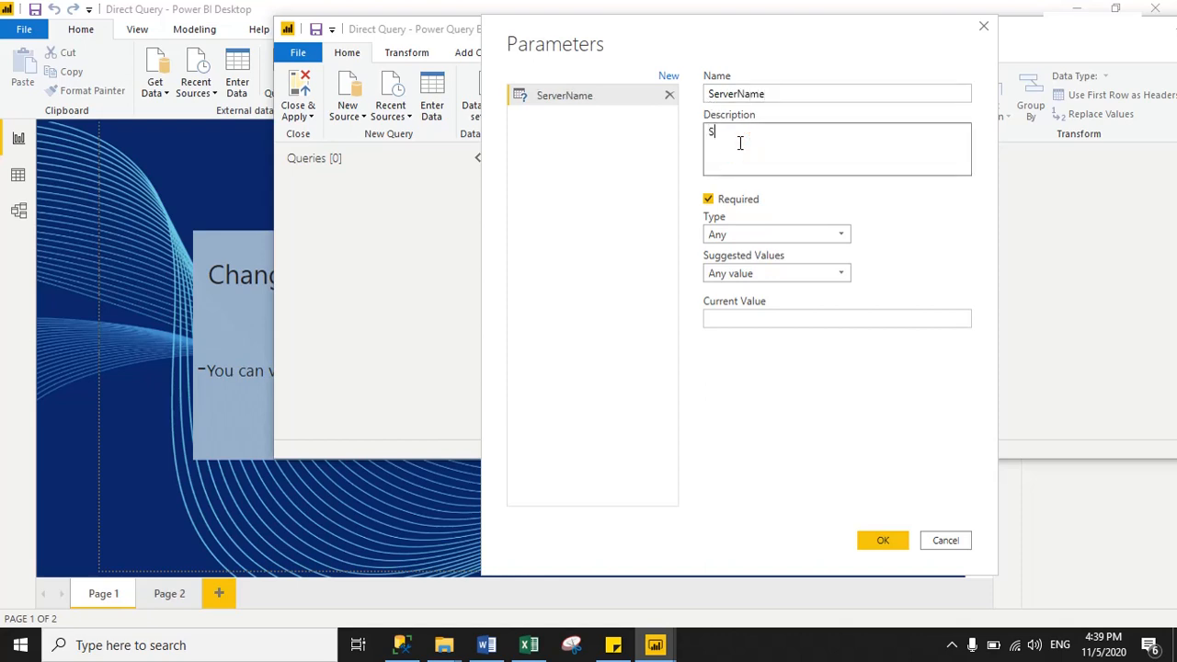
pyautogui.write('elect Servername')
pyautogui.moveTo(767, 134); pyautogui.dragTo(775, 135)
pyautogui.write('N')
# - Set the ServerName parameter's type to Text and its suggested values to List of values
pyautogui.click(749, 236)
pyautogui.click(733, 373)
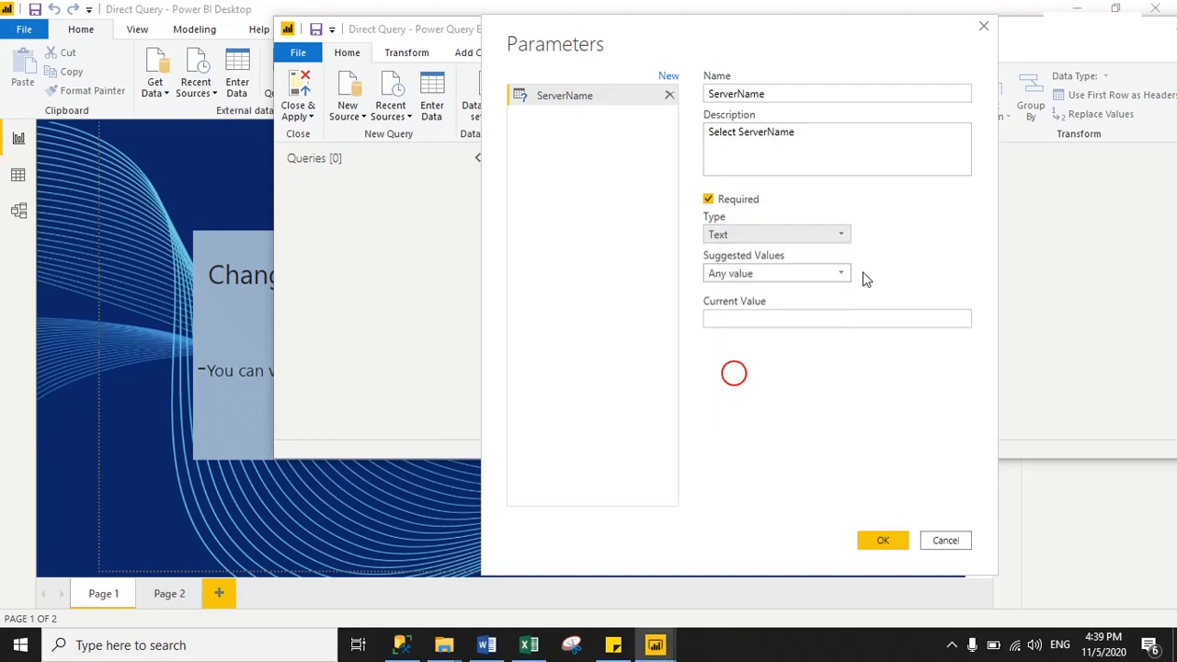
pyautogui.click(777, 274)
pyautogui.click(758, 310)
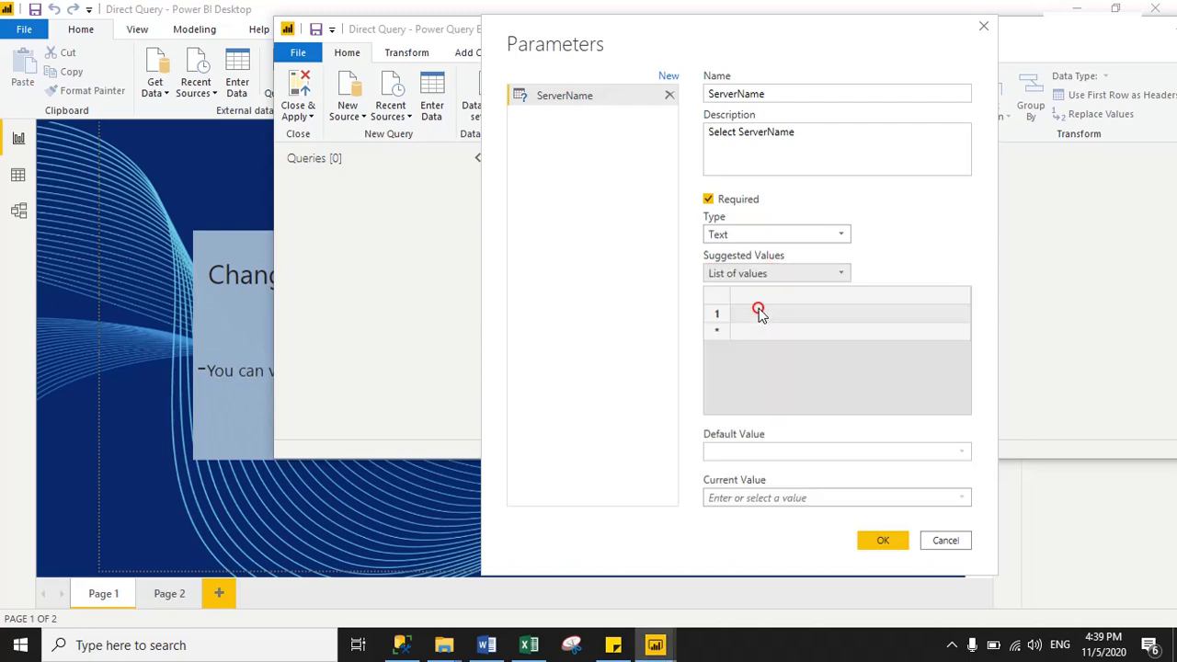
pyautogui.click(766, 318)
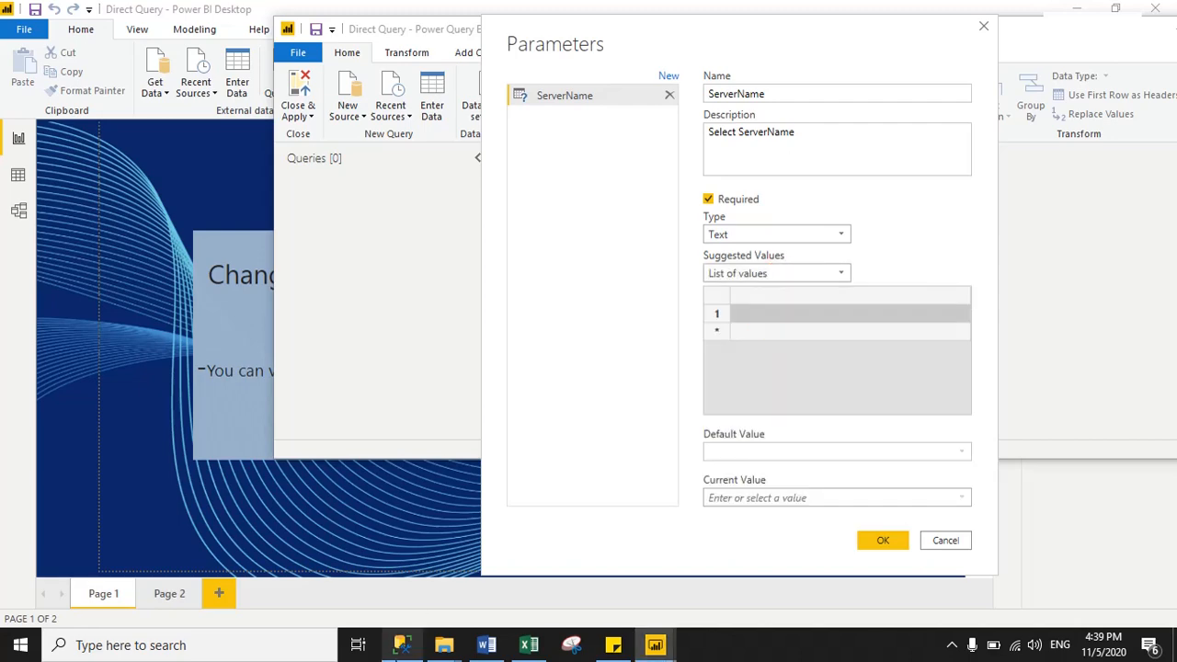
pyautogui.click(401, 644)
pyautogui.click(108, 146)
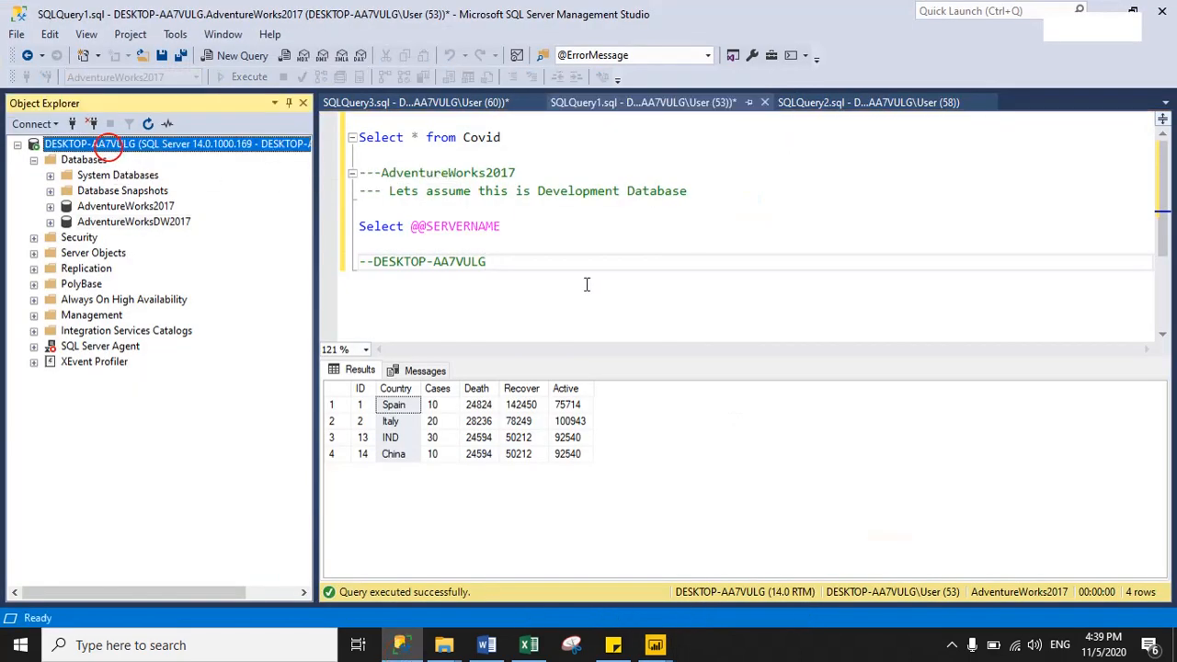
pyautogui.hotkey('alt', 'Tab')
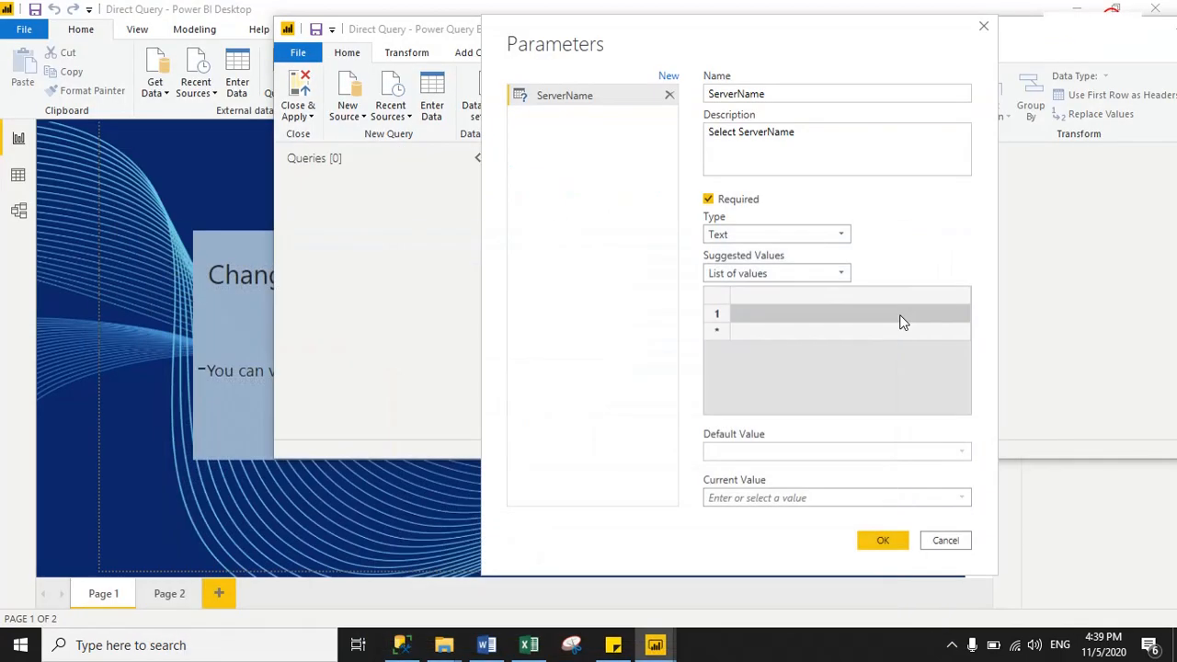
pyautogui.click(747, 318)
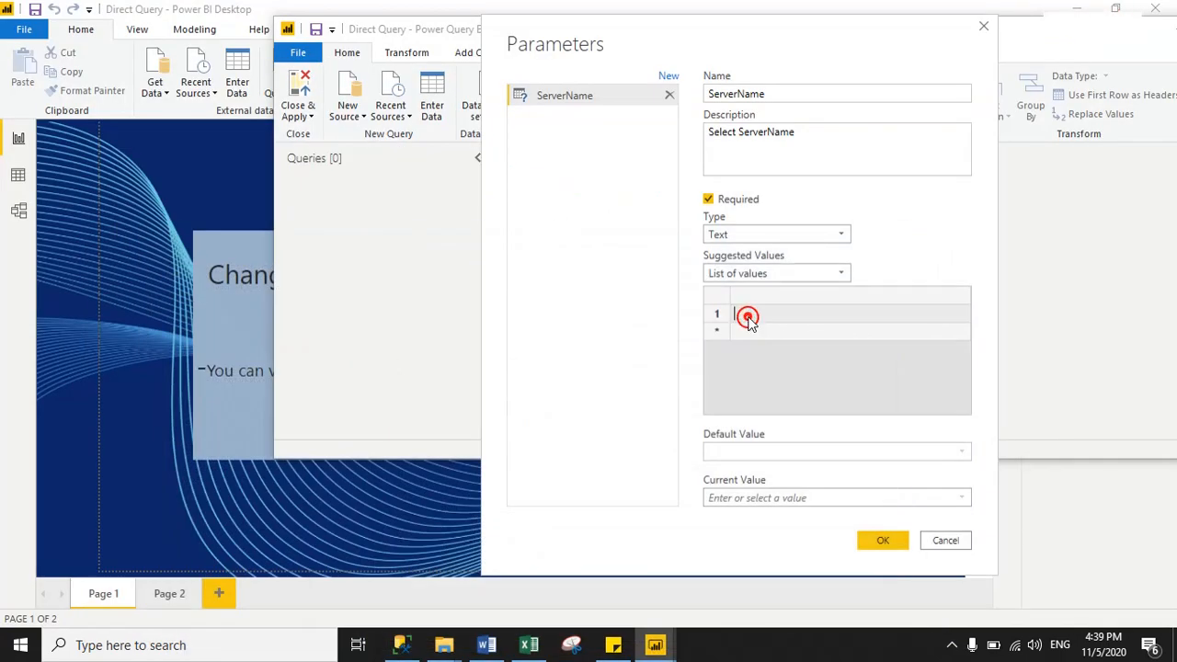
pyautogui.click(402, 644)
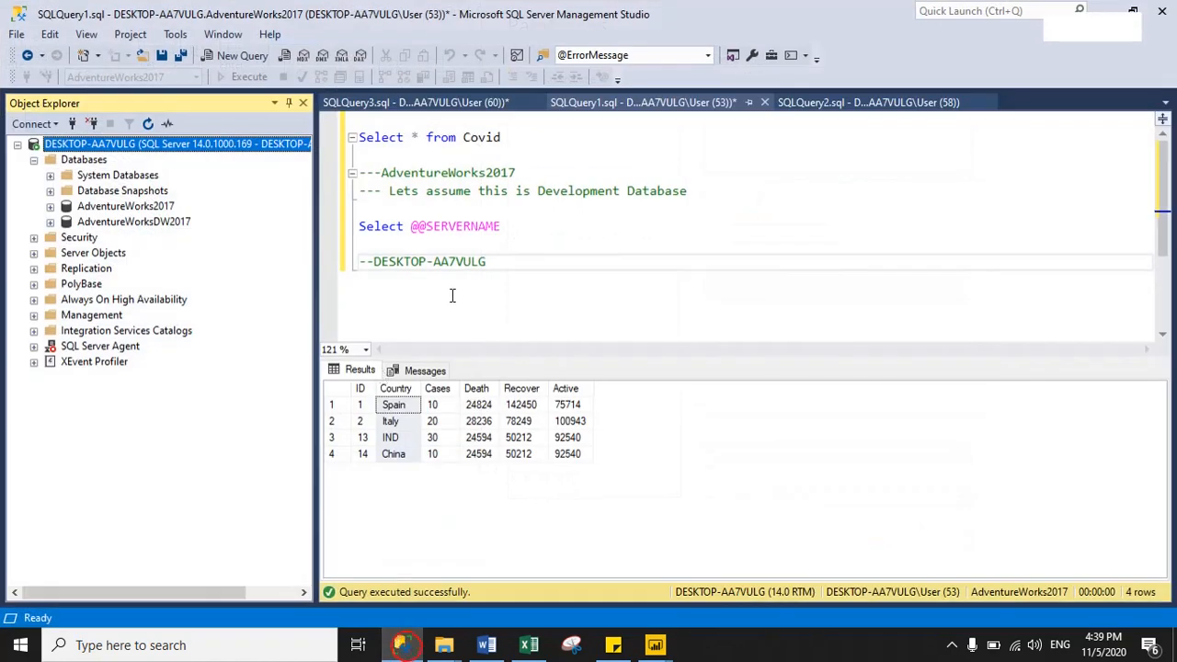
pyautogui.moveTo(509, 226); pyautogui.dragTo(340, 227)
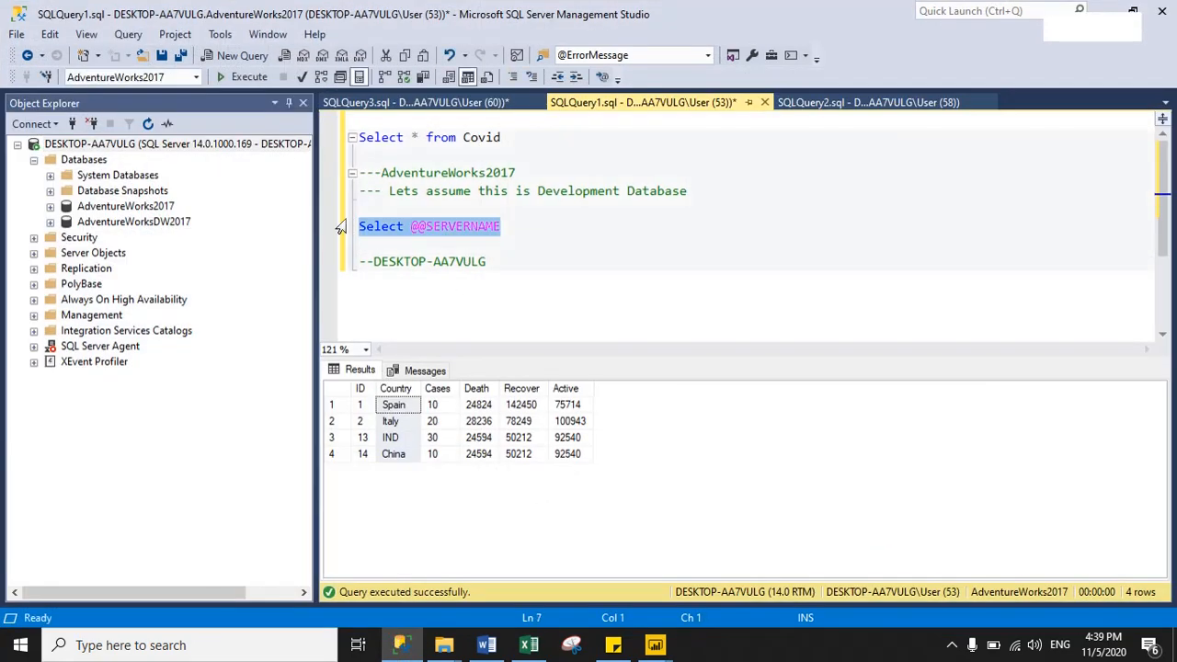
pyautogui.click(246, 76)
pyautogui.click(386, 407)
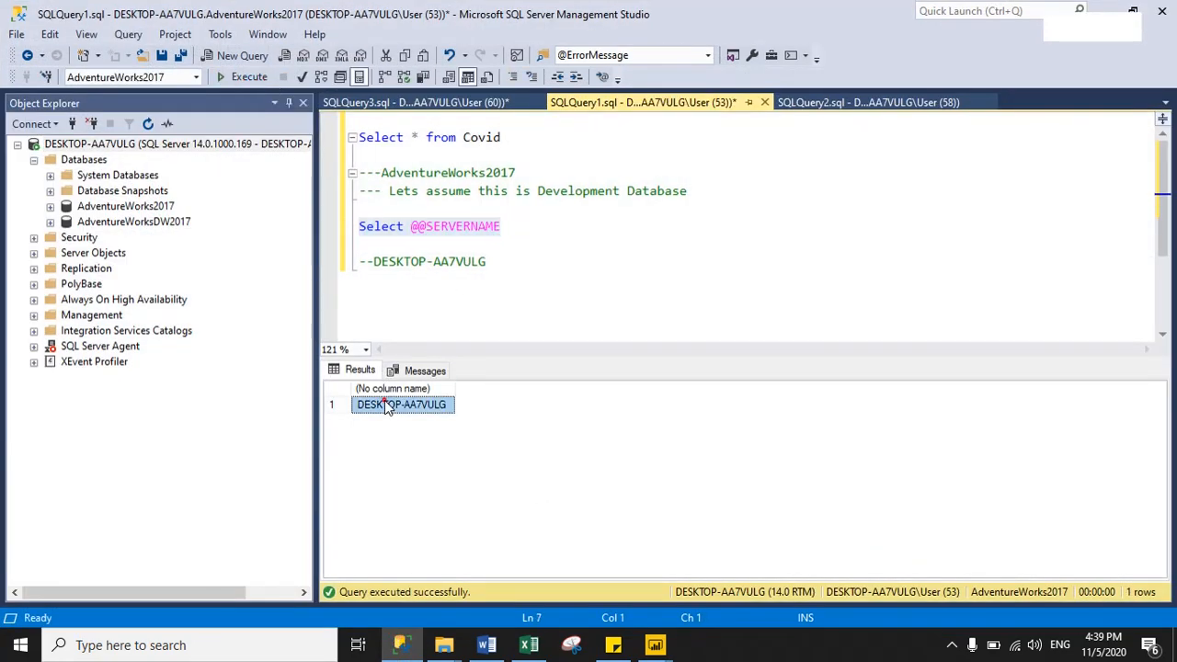
# - Return to Power BI and enter DESKTOP-AA7VULG as the first value in the ServerName parameter's list
pyautogui.click(413, 656)
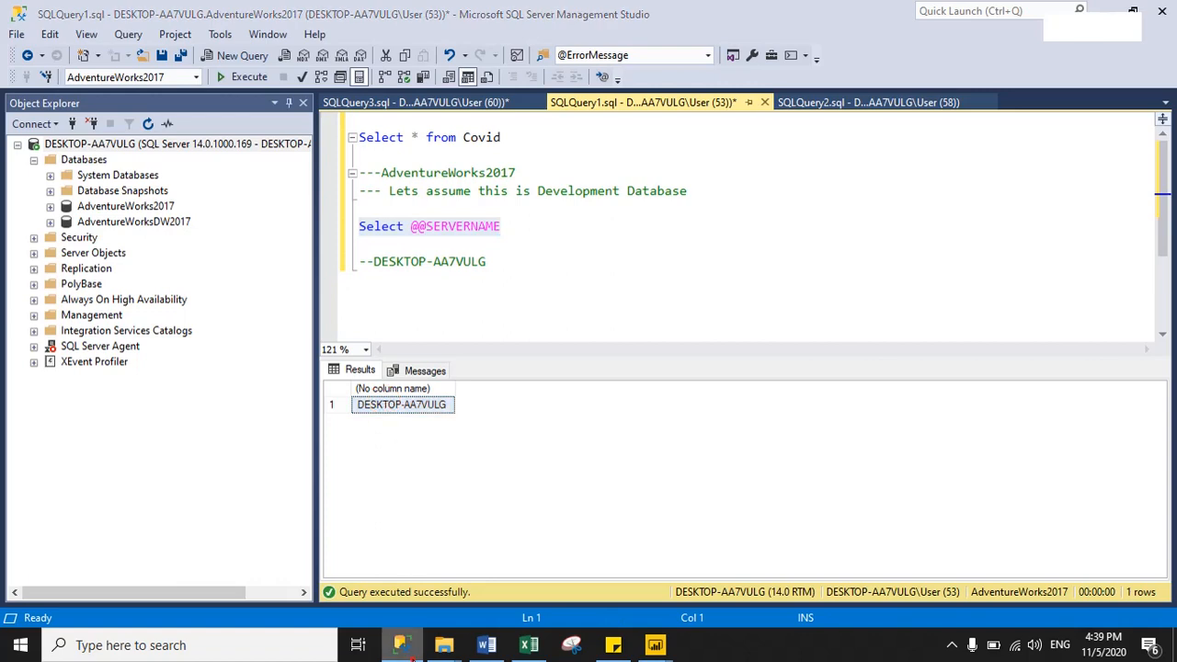
pyautogui.click(744, 316)
pyautogui.write('DESKTOP-AA7VULG')
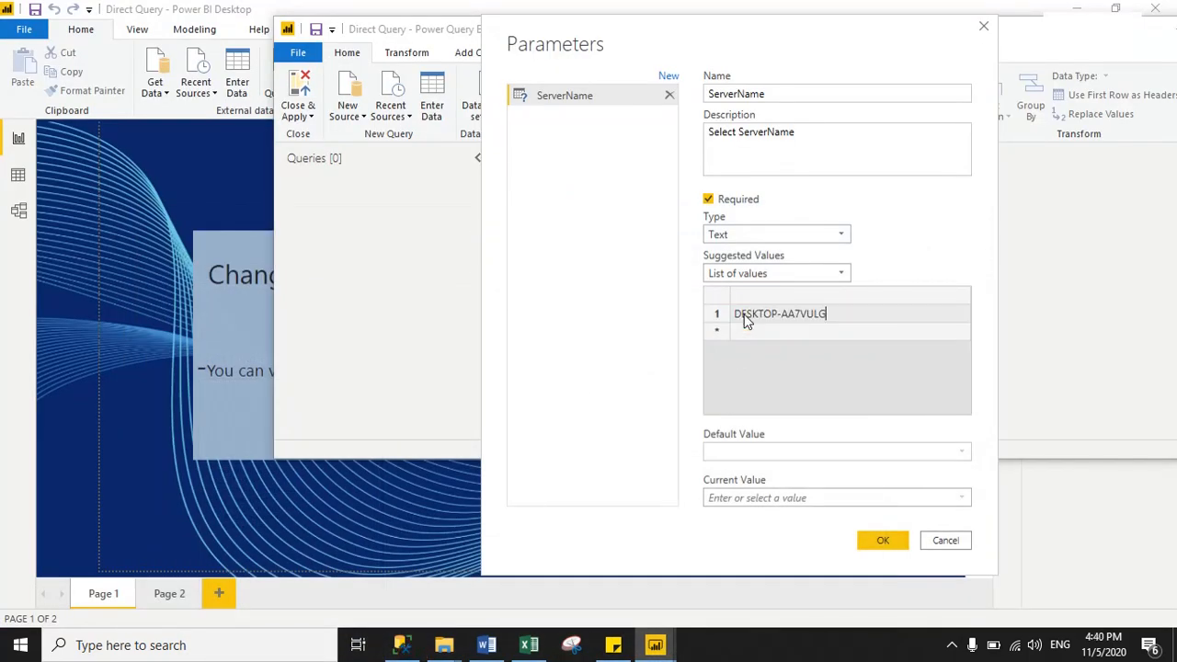
pyautogui.click(728, 329)
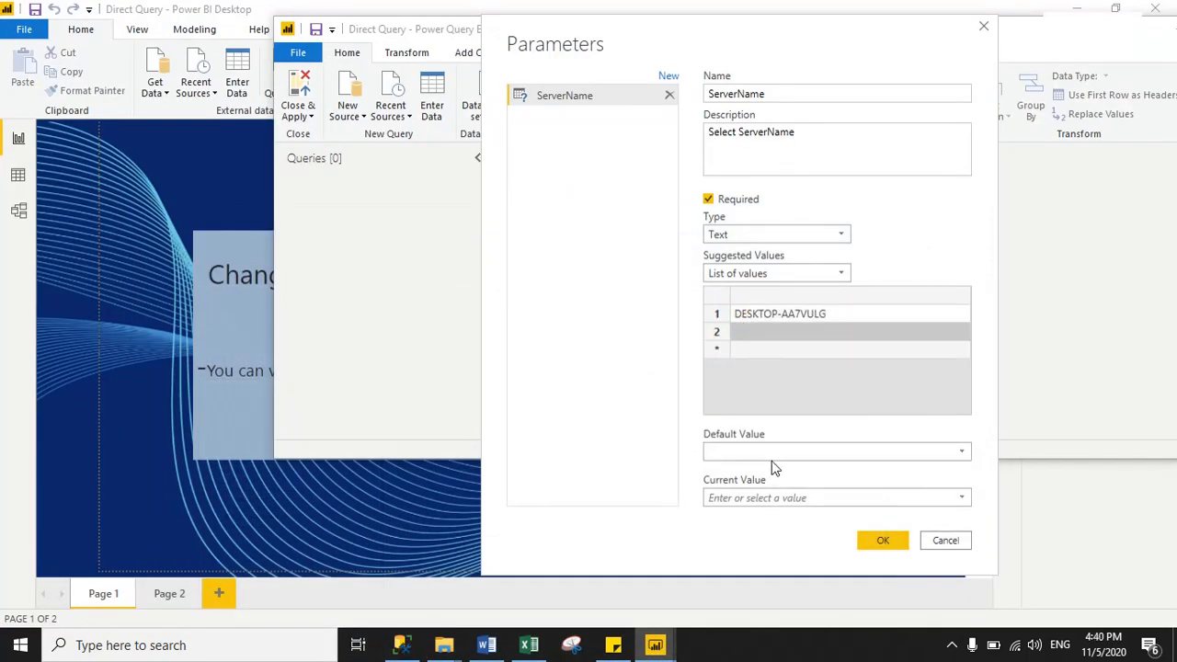
# - Set both the default value and the current value of the ServerName parameter to DESKTOP-AA7VULG
pyautogui.moveTo(915, 72); pyautogui.dragTo(860, 64)
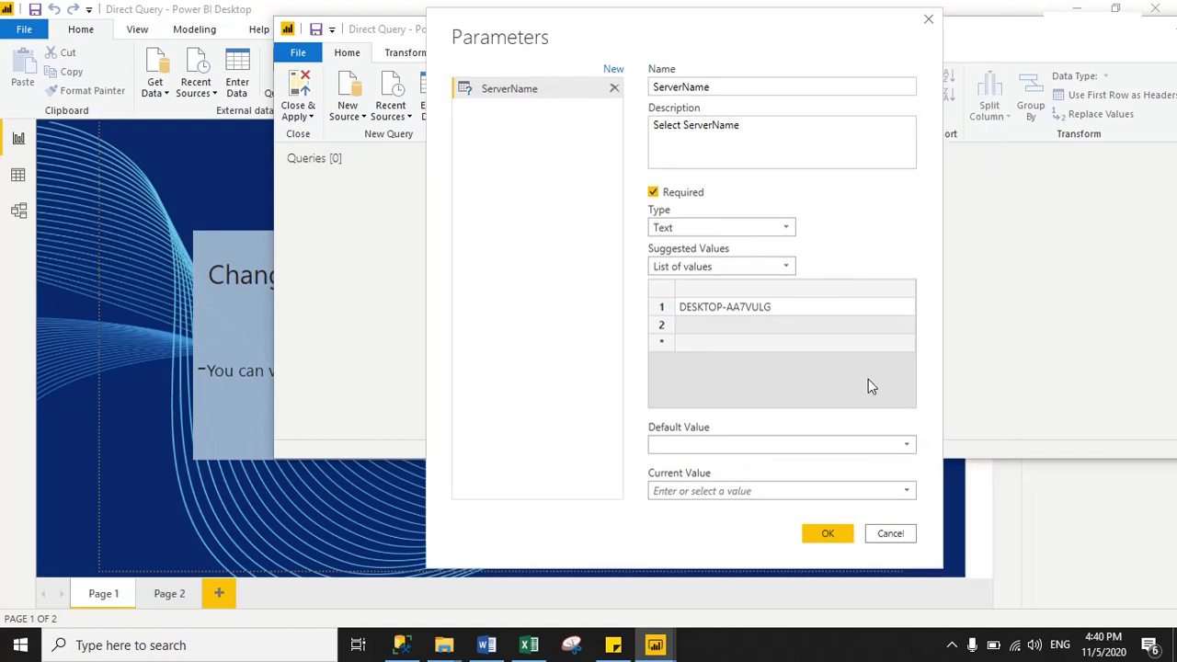
pyautogui.click(902, 445)
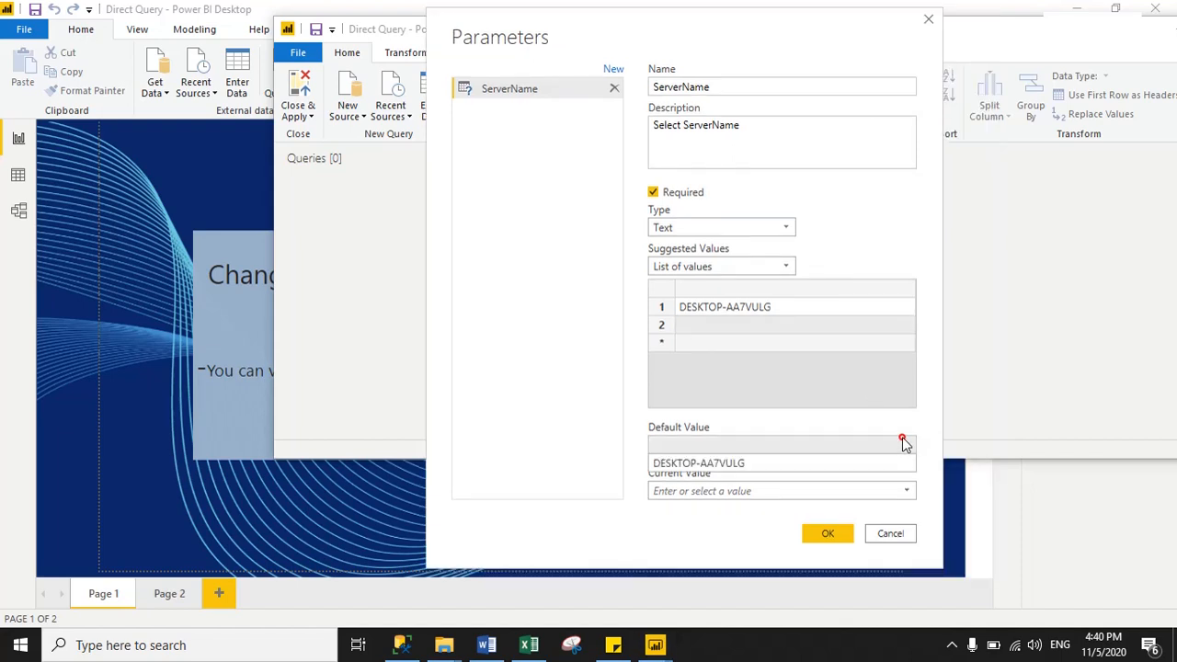
pyautogui.click(716, 462)
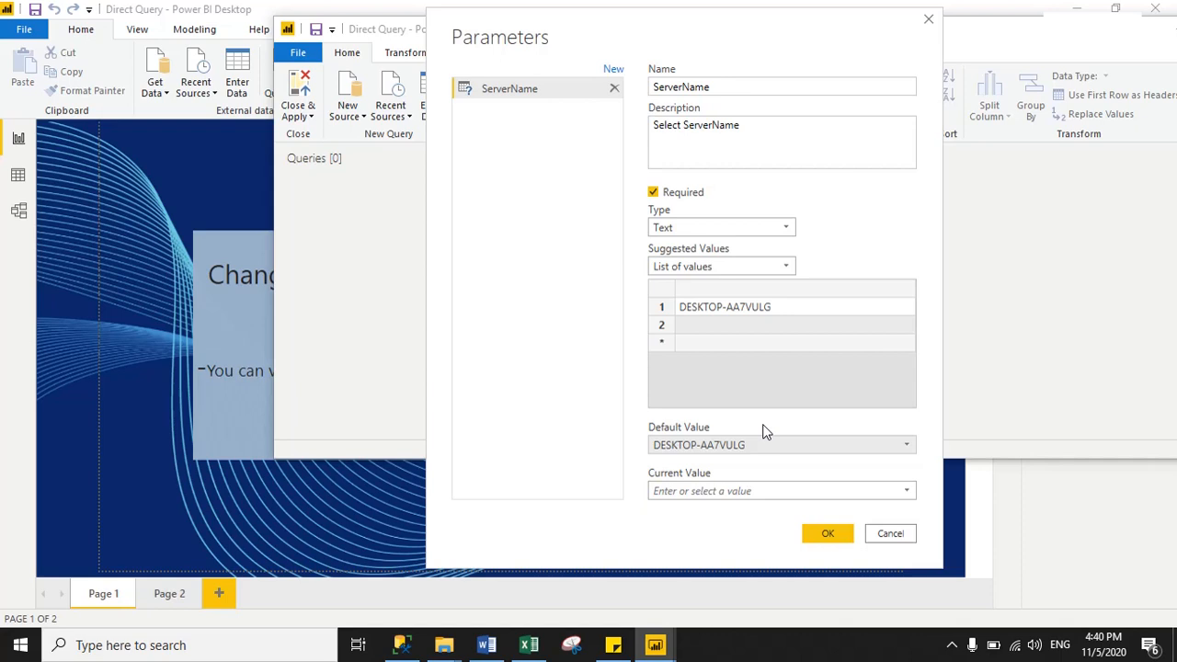
pyautogui.click(904, 490)
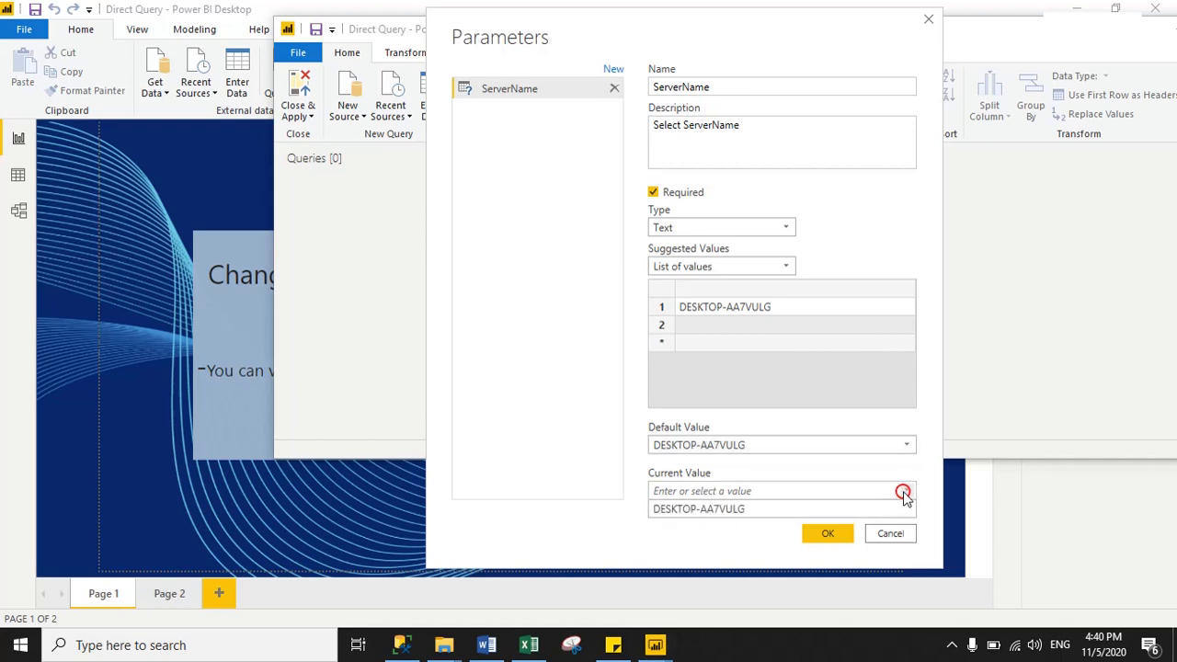
pyautogui.click(719, 511)
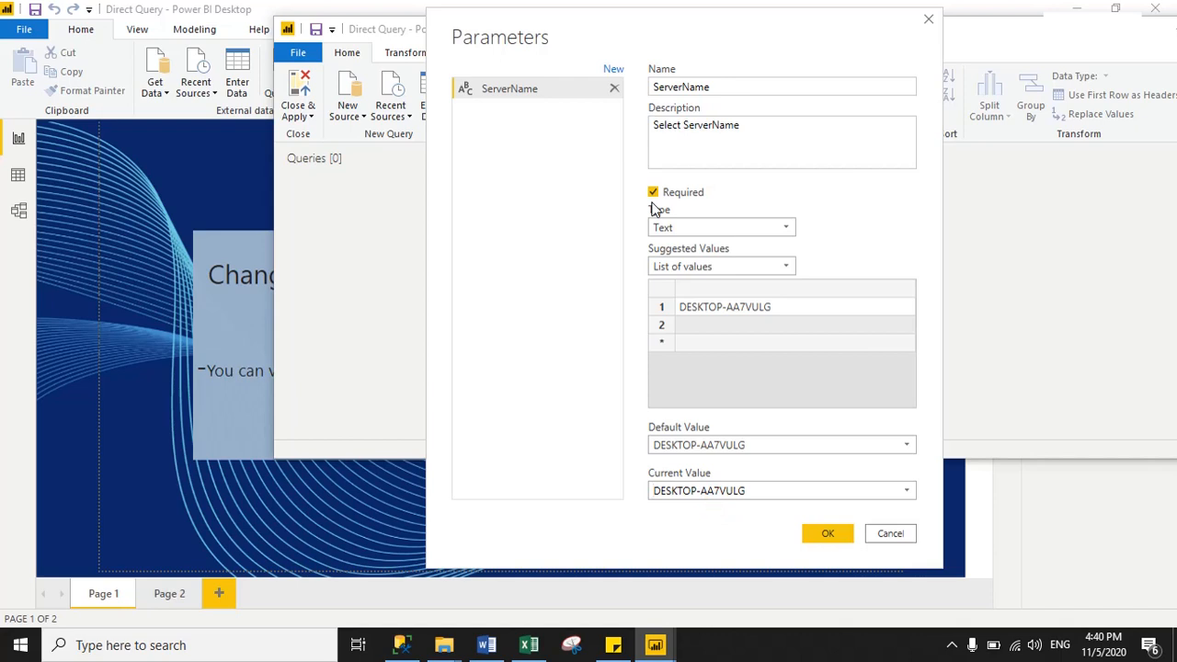
# - Add a second parameter named Database with the description "Select Database Name"
pyautogui.click(613, 70)
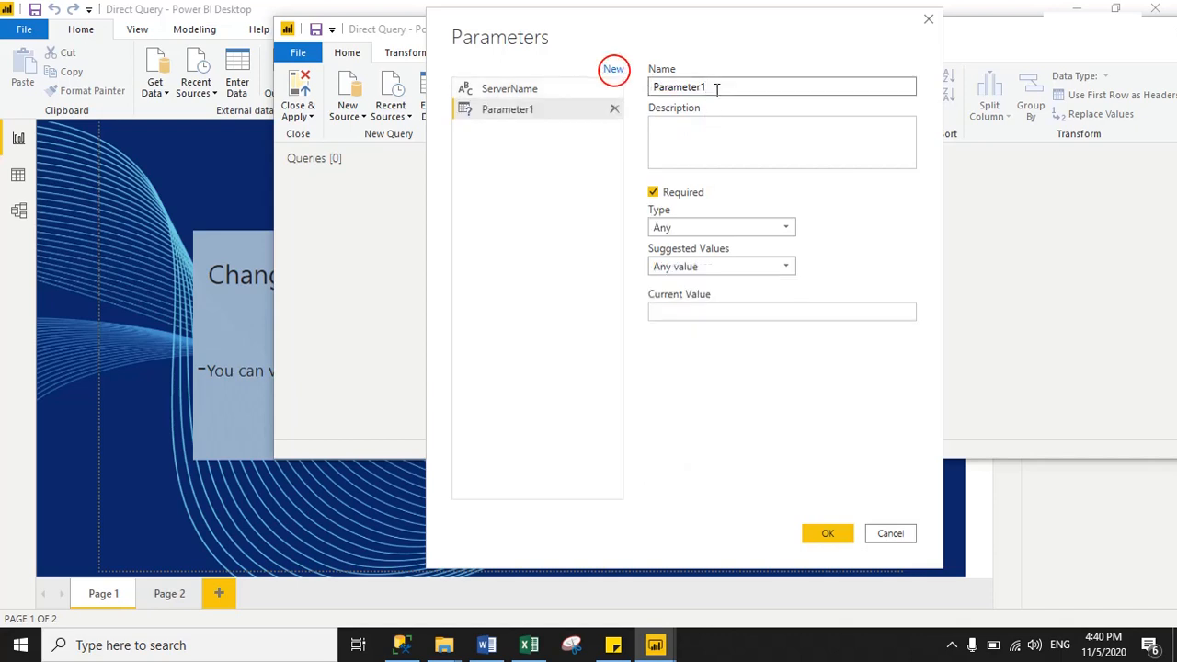
pyautogui.moveTo(716, 89); pyautogui.dragTo(650, 100)
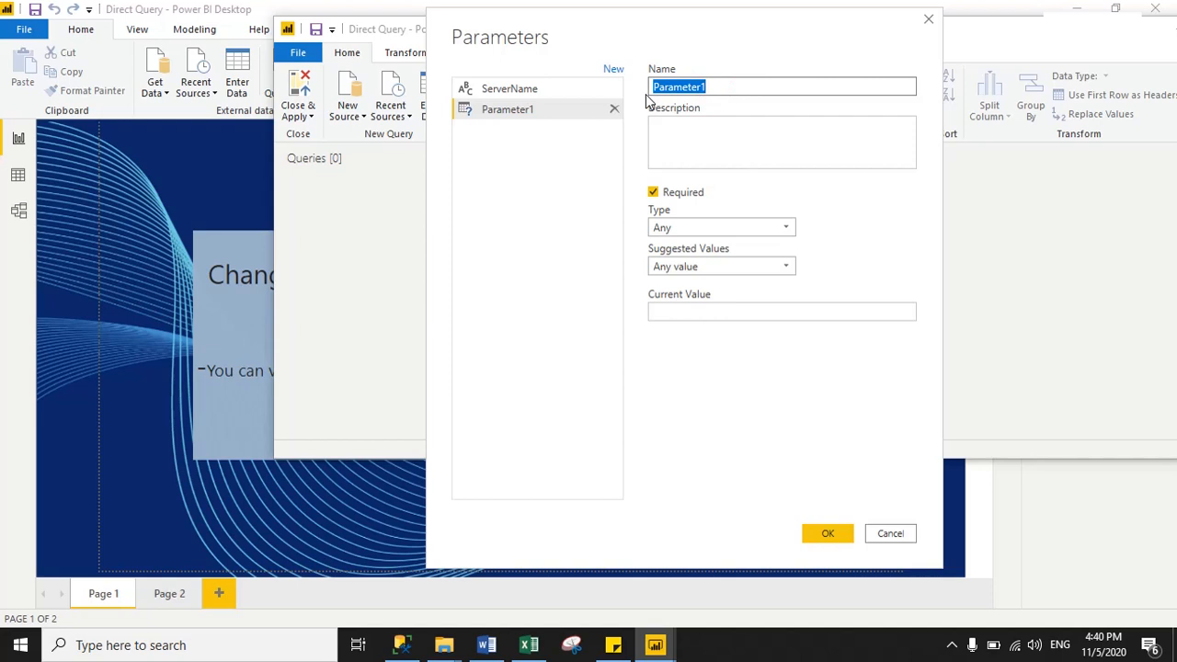
pyautogui.write('Database')
pyautogui.click(703, 149)
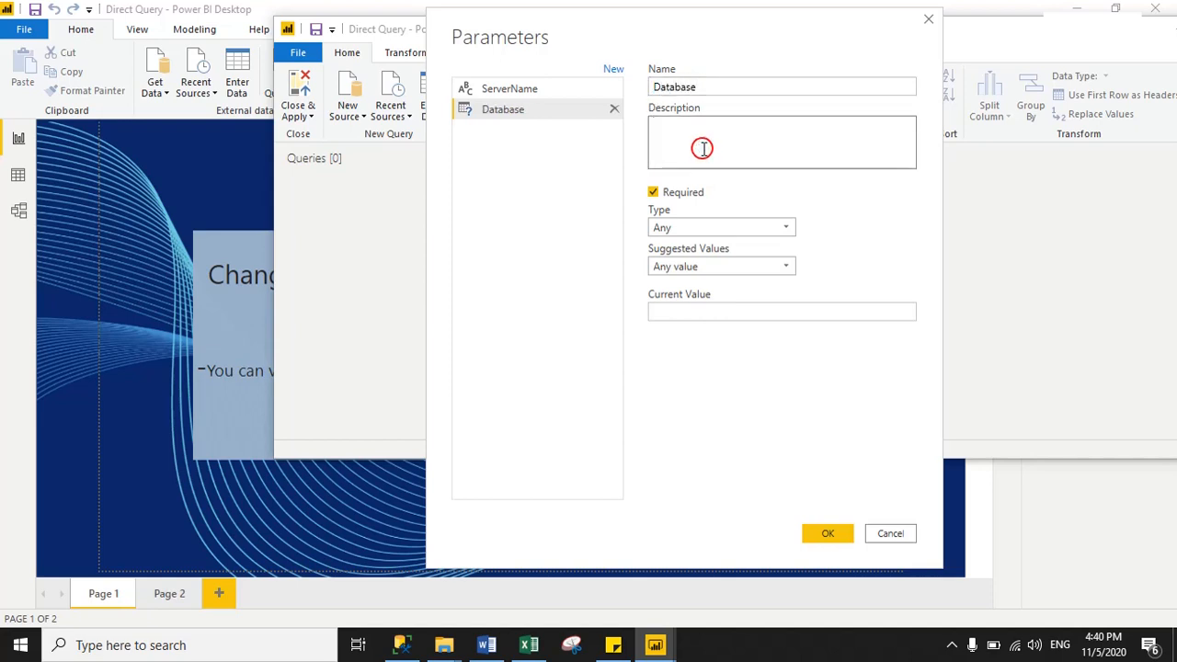
pyautogui.write('Select Database Name')
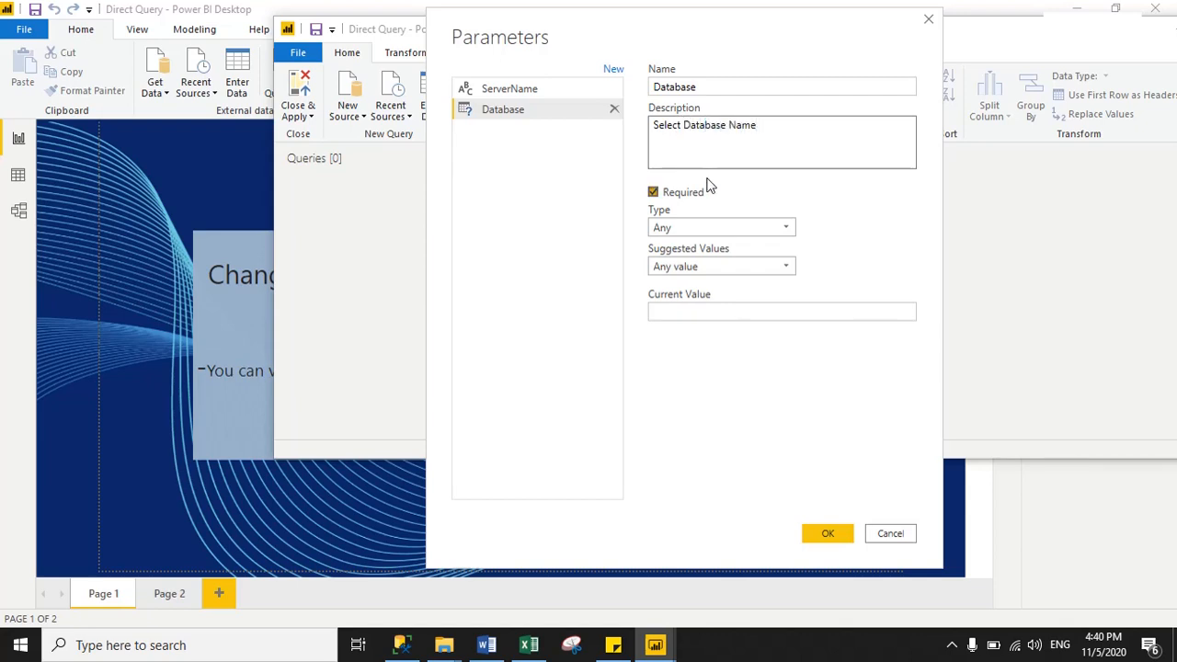
# - Set the Database parameter's type to Text and its suggested values to List of values
pyautogui.click(680, 227)
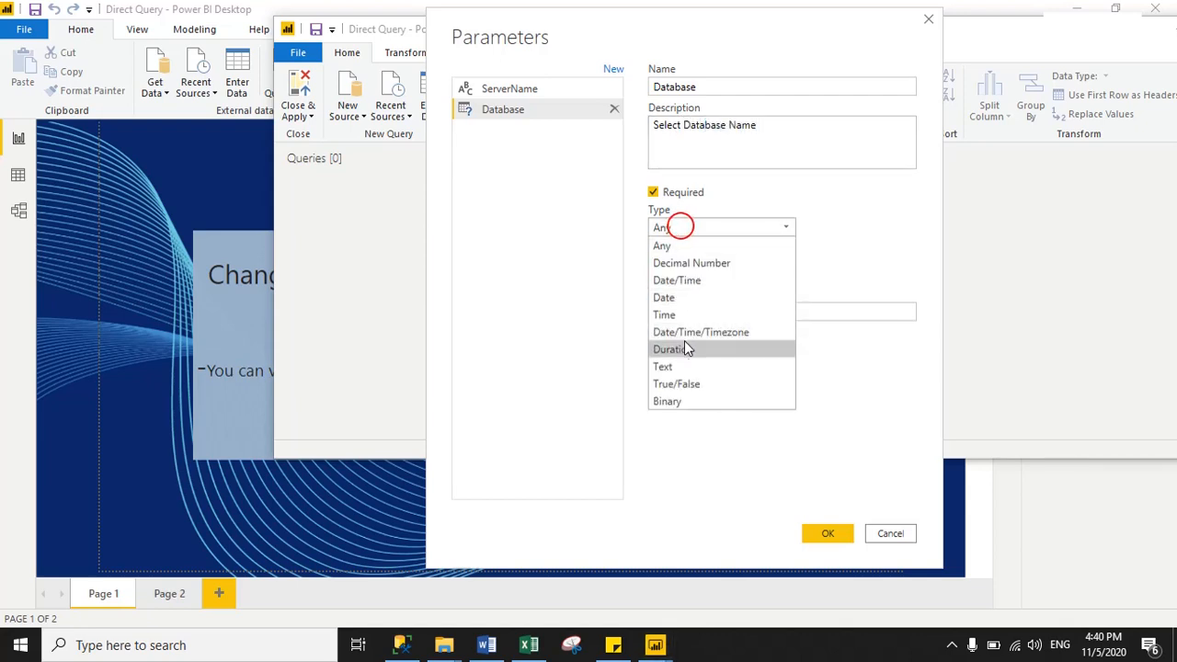
pyautogui.click(672, 366)
pyautogui.click(705, 267)
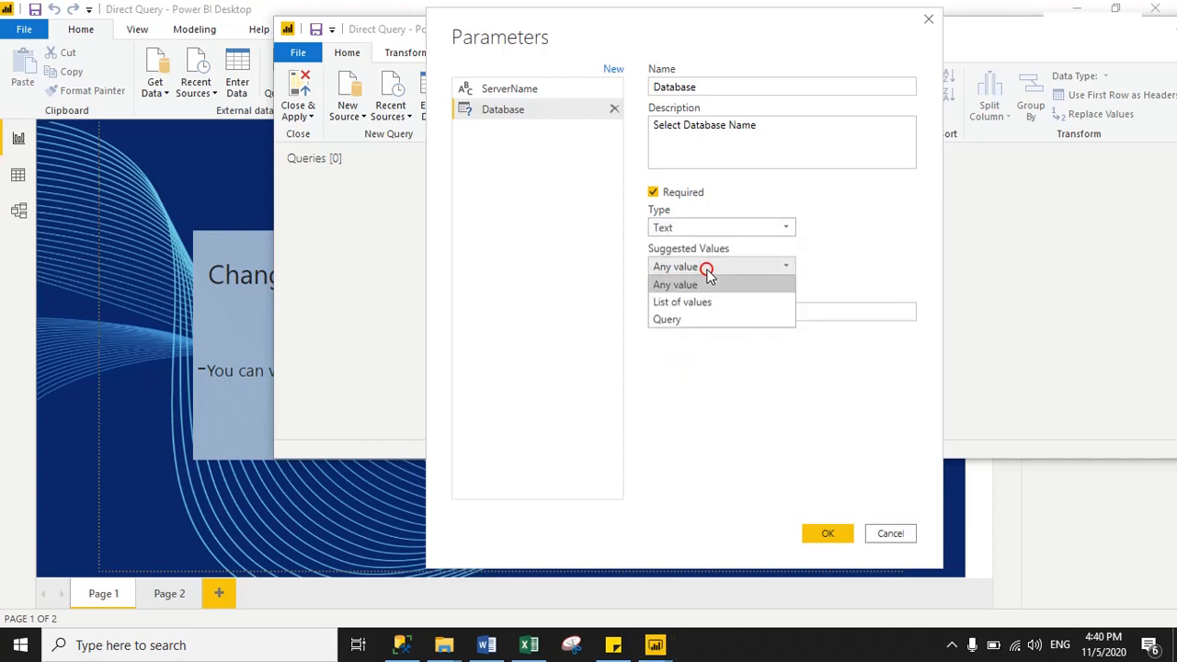
pyautogui.click(687, 304)
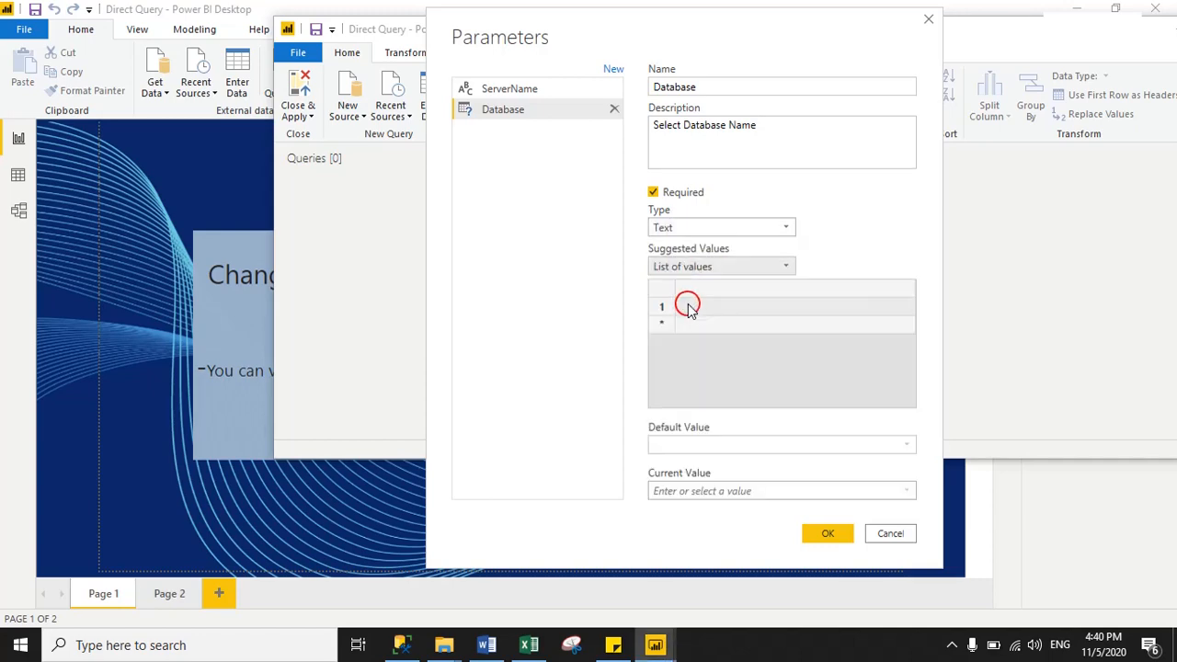
# - Switch to SQL Server Management Studio and copy the database name AdventureWorks2017 from the development query's comment
pyautogui.click(397, 642)
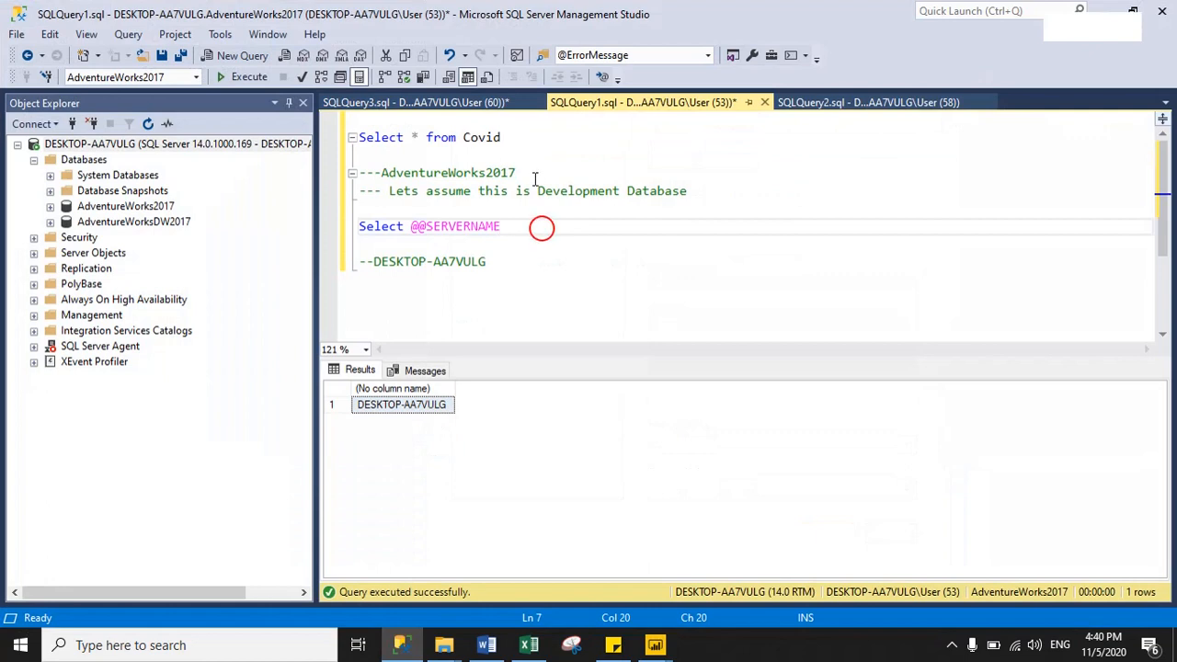
pyautogui.moveTo(500, 174); pyautogui.dragTo(383, 177)
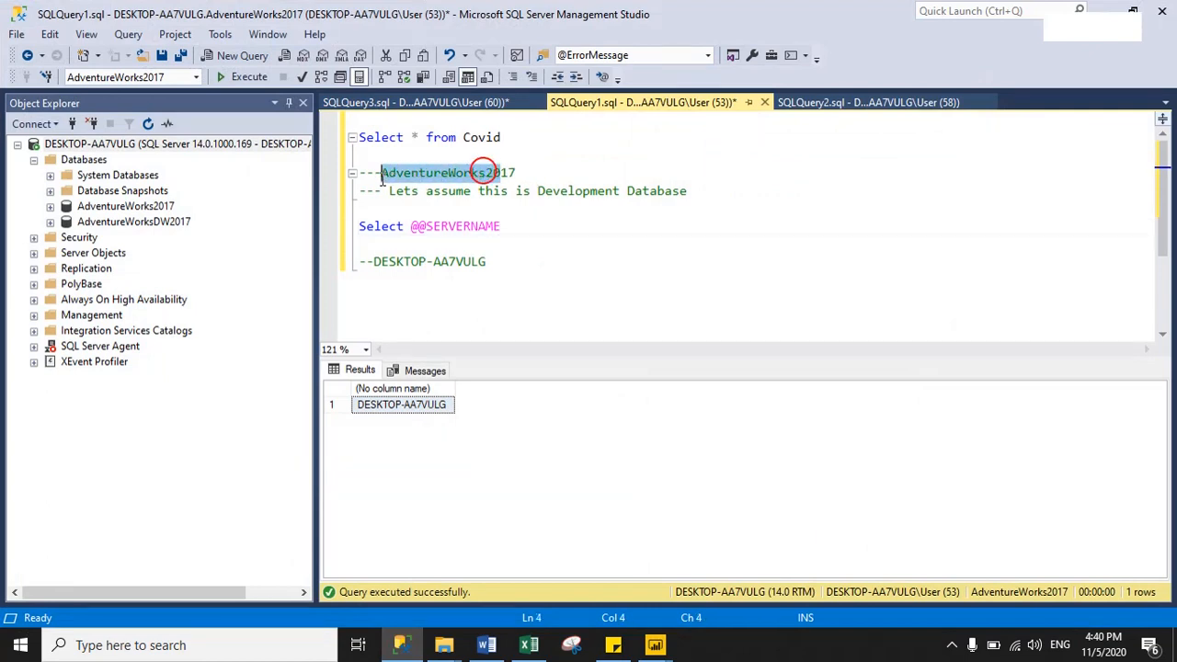
pyautogui.click(519, 172)
pyautogui.moveTo(530, 170); pyautogui.dragTo(384, 173)
pyautogui.hotkey('ctrl', 'c')
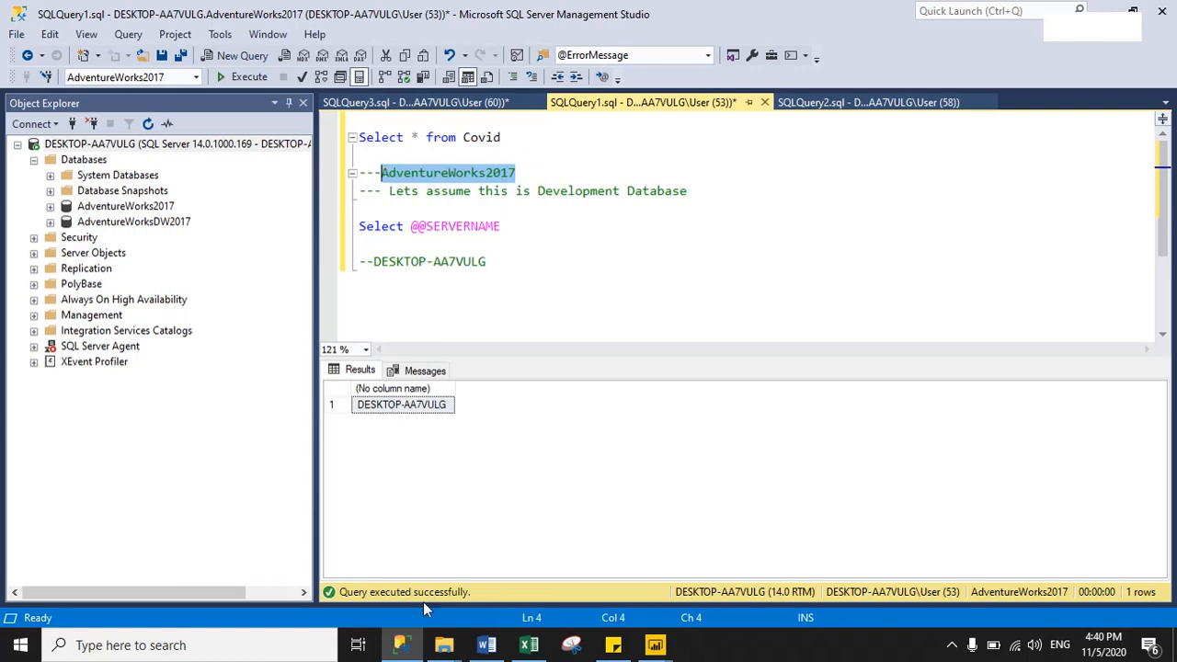
# - Return to Power BI and paste AdventureWorks2017 as the first value in the Database parameter's list
pyautogui.click(402, 644)
pyautogui.click(690, 306)
pyautogui.click(690, 306)
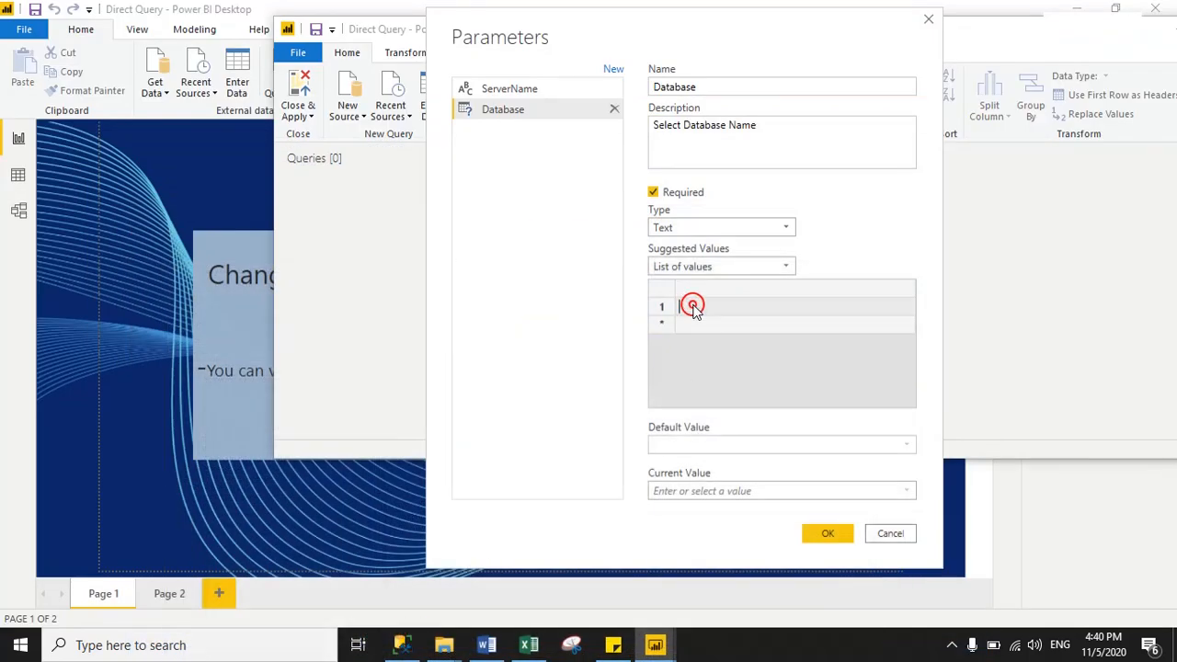
pyautogui.hotkey('ctrl', 'v')
pyautogui.click(686, 322)
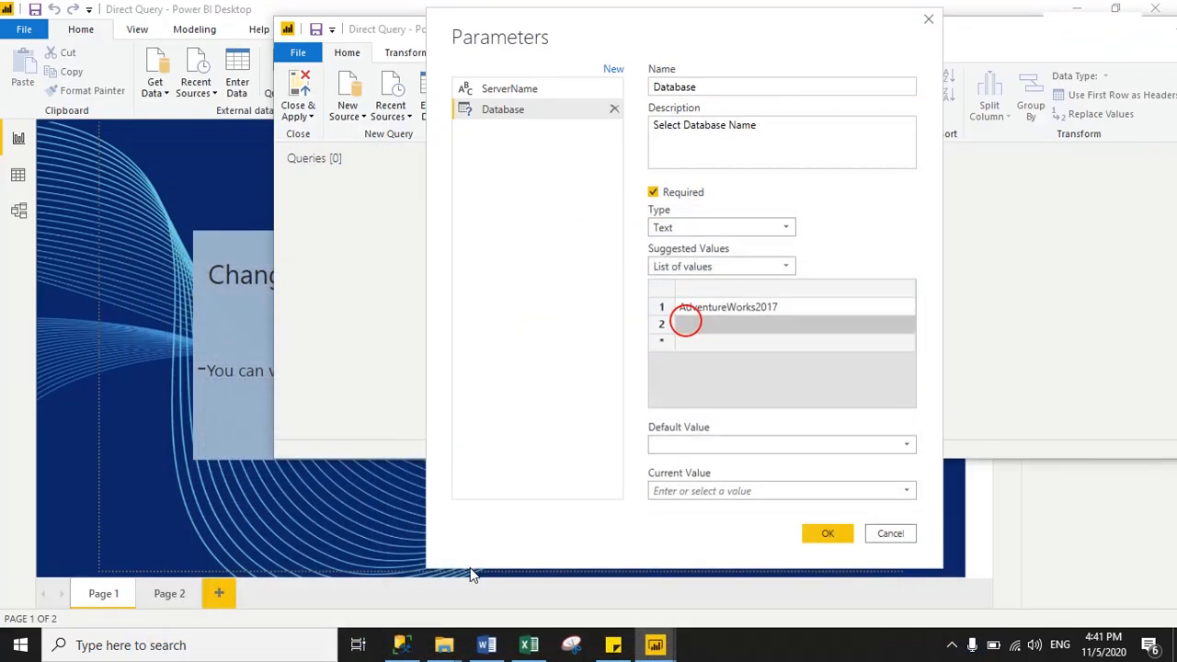
# - Switch to SQL Server Management Studio and copy the database name AdventureWorksDW2017 from the production query's comment
pyautogui.click(402, 643)
pyautogui.click(487, 103)
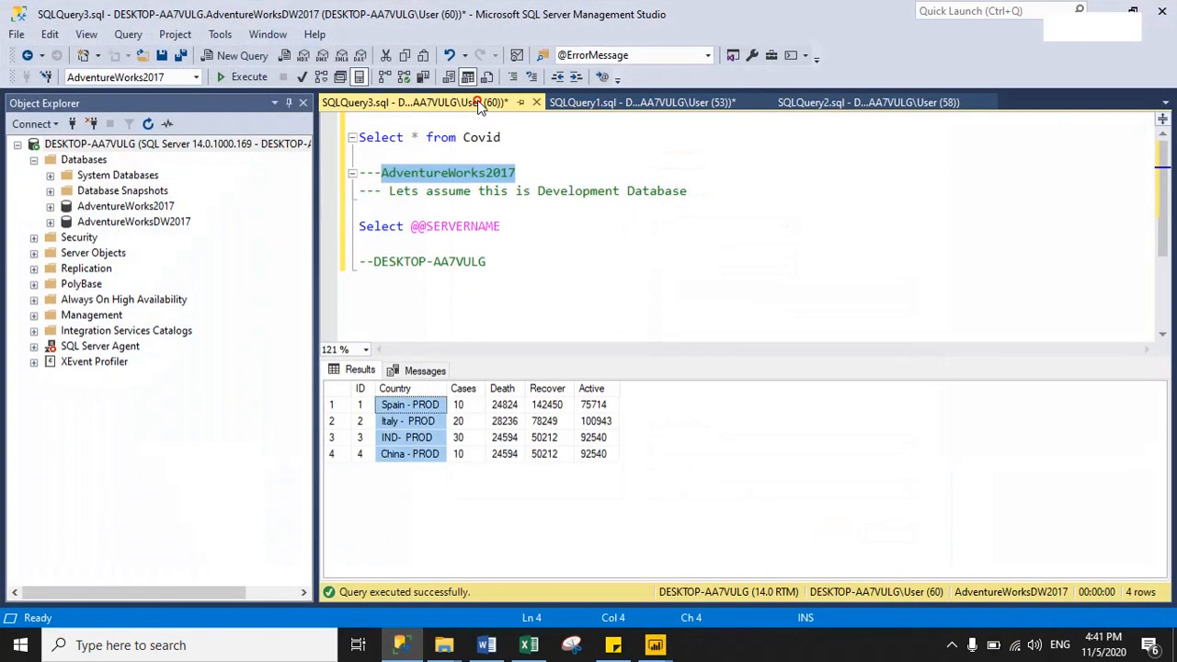
pyautogui.click(589, 215)
pyautogui.moveTo(533, 190); pyautogui.dragTo(383, 190)
pyautogui.hotkey('ctrl', 'c')
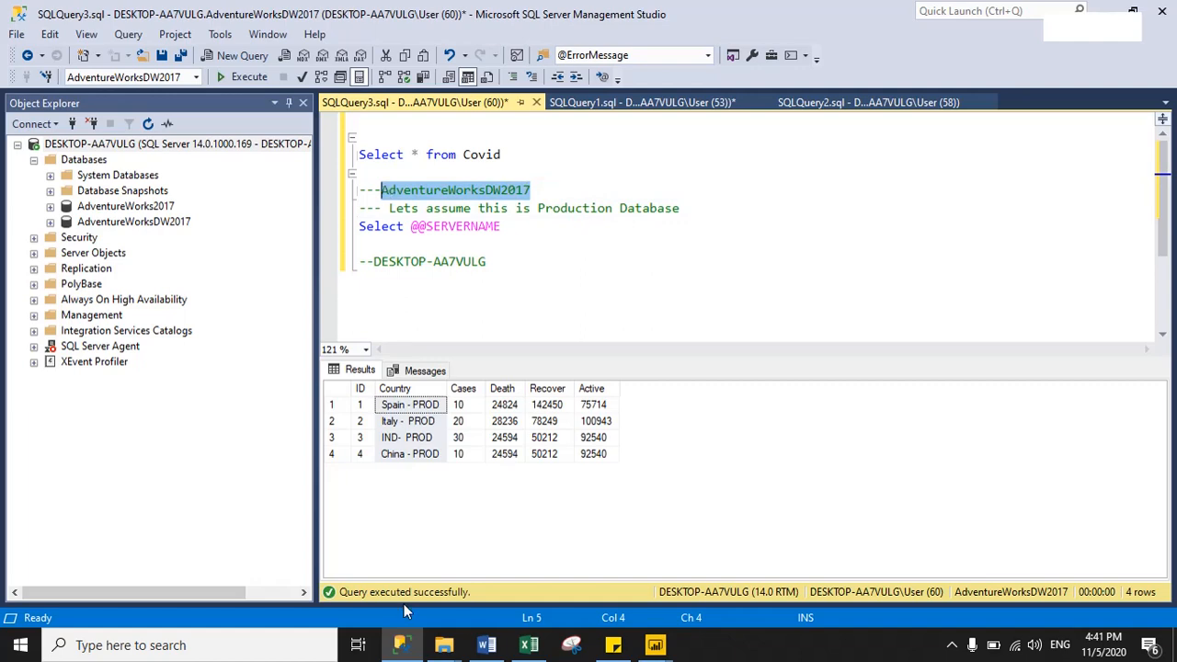
# - Return to Power BI and paste AdventureWorksDW2017 as the second value in the Database parameter's list
pyautogui.click(403, 644)
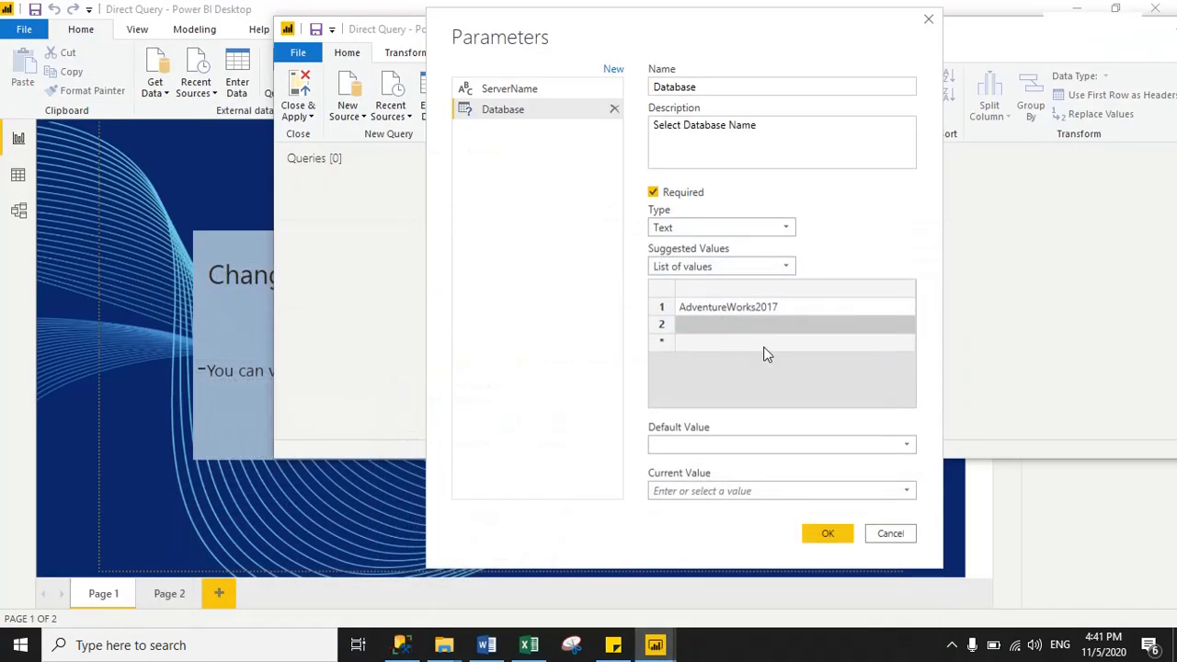
pyautogui.click(731, 333)
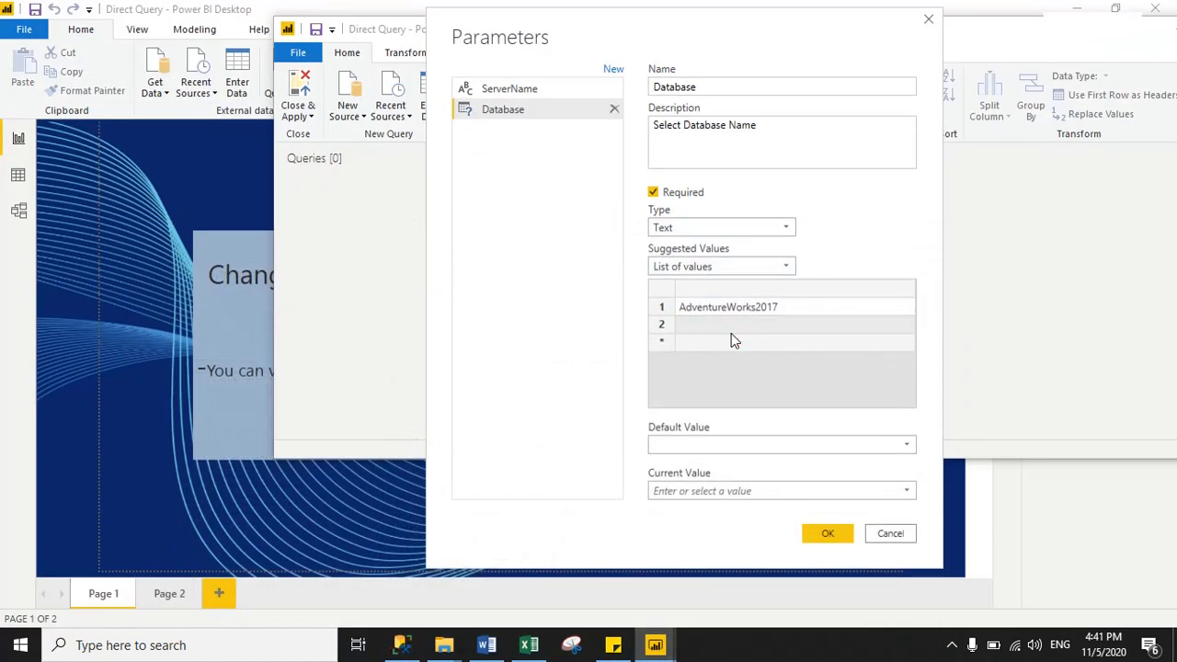
pyautogui.hotkey('ctrl', 'v')
pyautogui.click(800, 407)
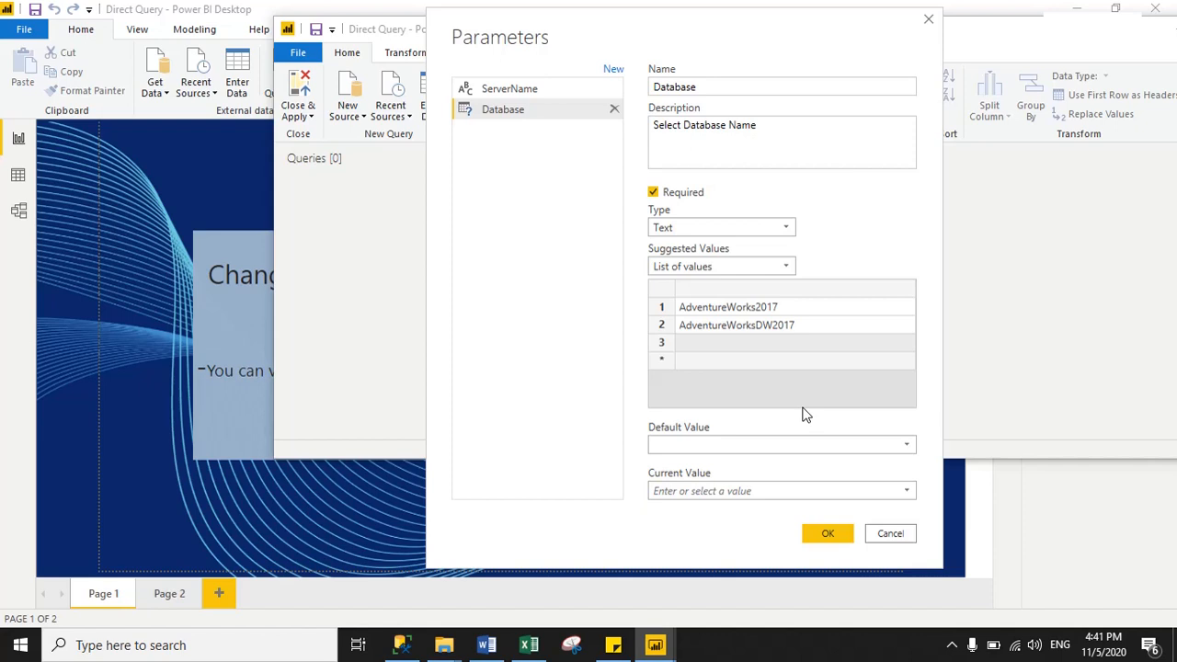
# - Set the Database parameter's default and current values to AdventureWorks2017 and save the parameters
pyautogui.click(760, 446)
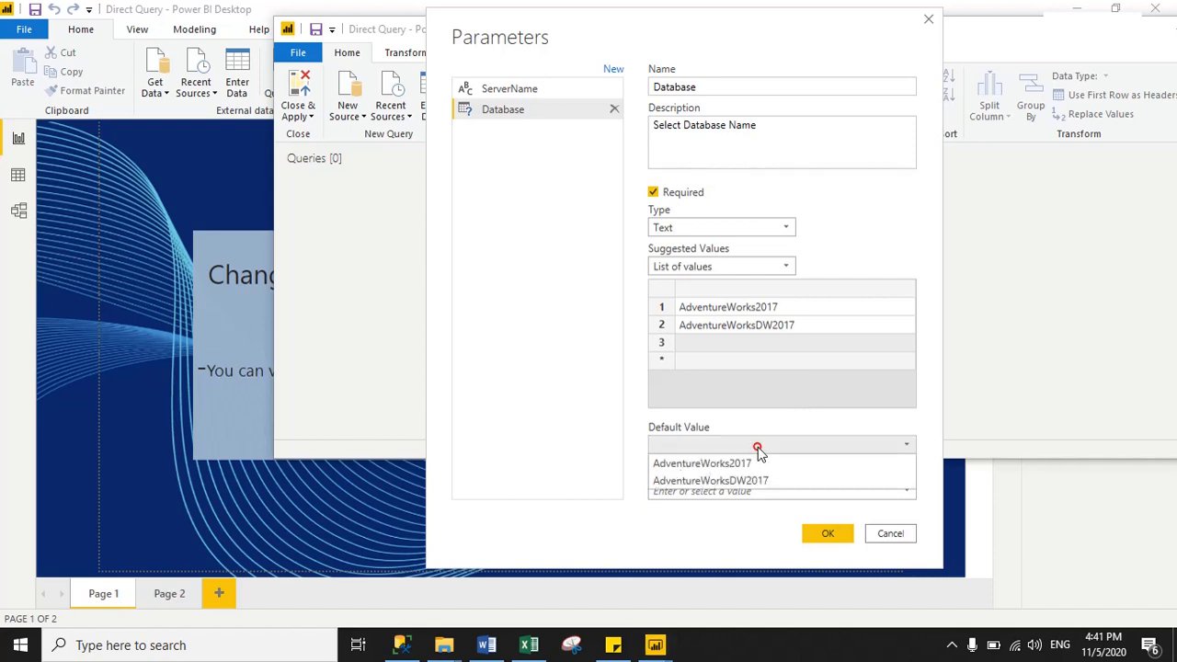
pyautogui.click(706, 463)
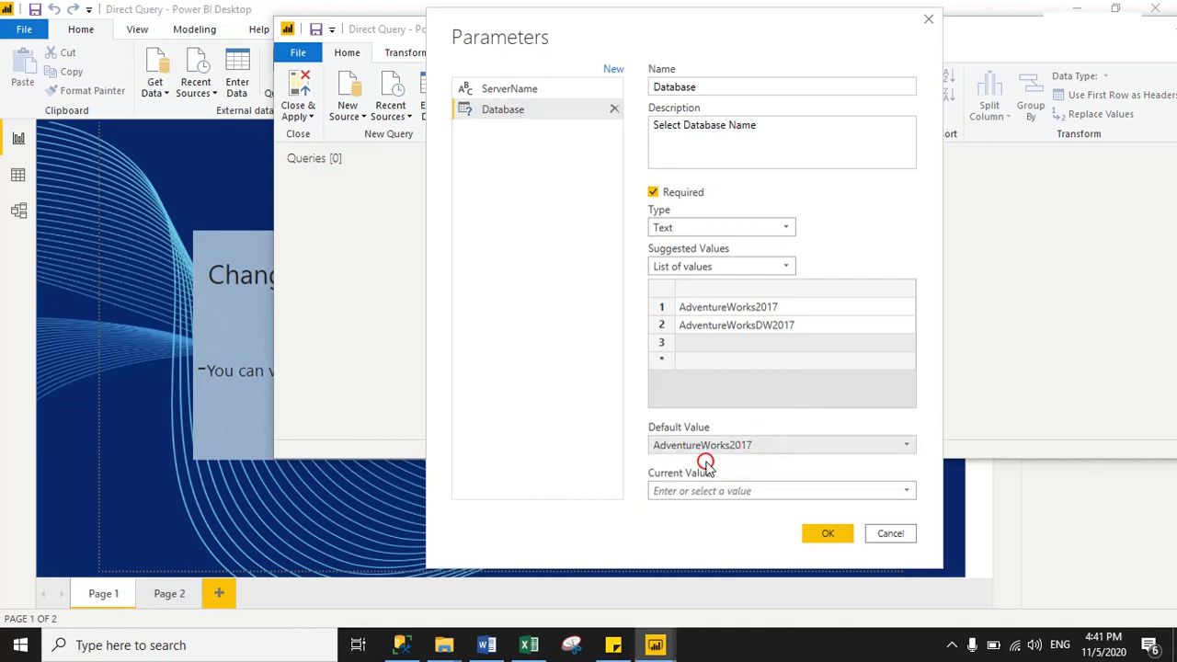
pyautogui.click(901, 491)
pyautogui.click(752, 508)
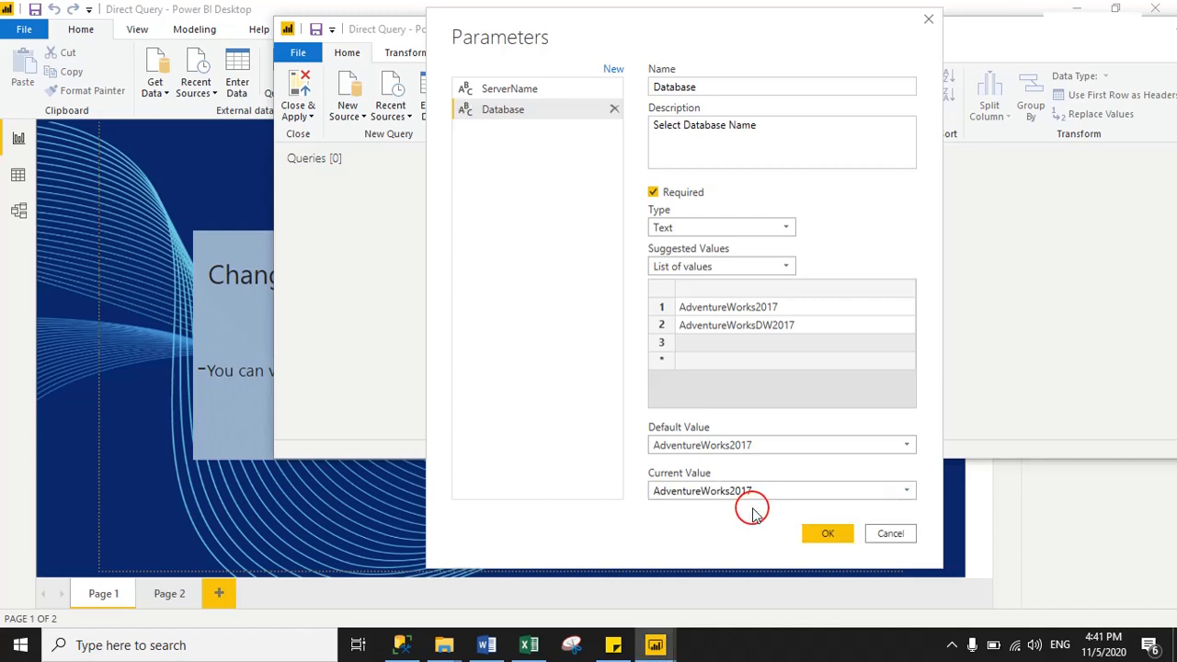
pyautogui.click(828, 534)
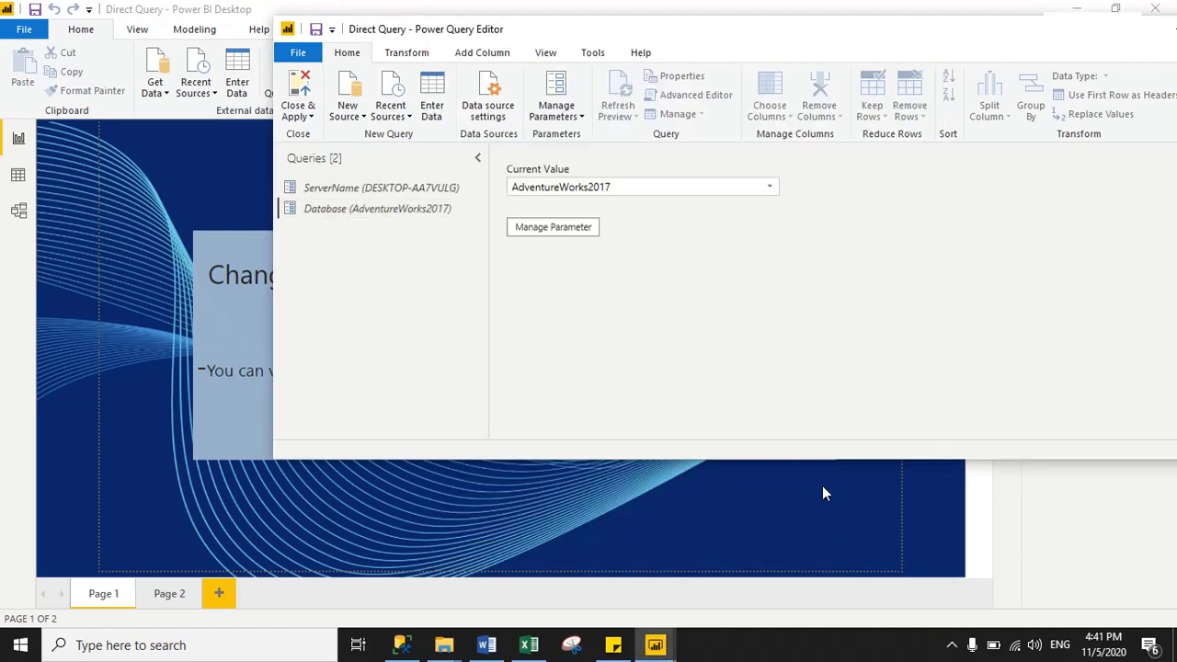
# - Examine the selectable current values of the Database and ServerName parameters in the query editor
pyautogui.moveTo(951, 38); pyautogui.dragTo(840, 39)
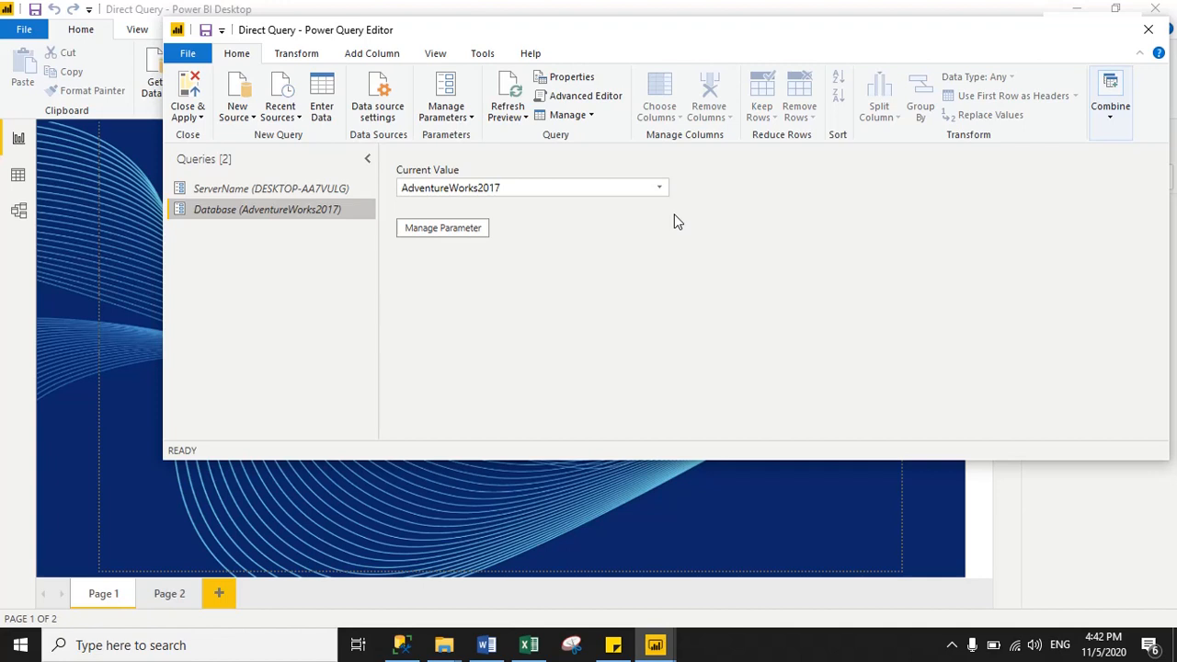
pyautogui.click(661, 189)
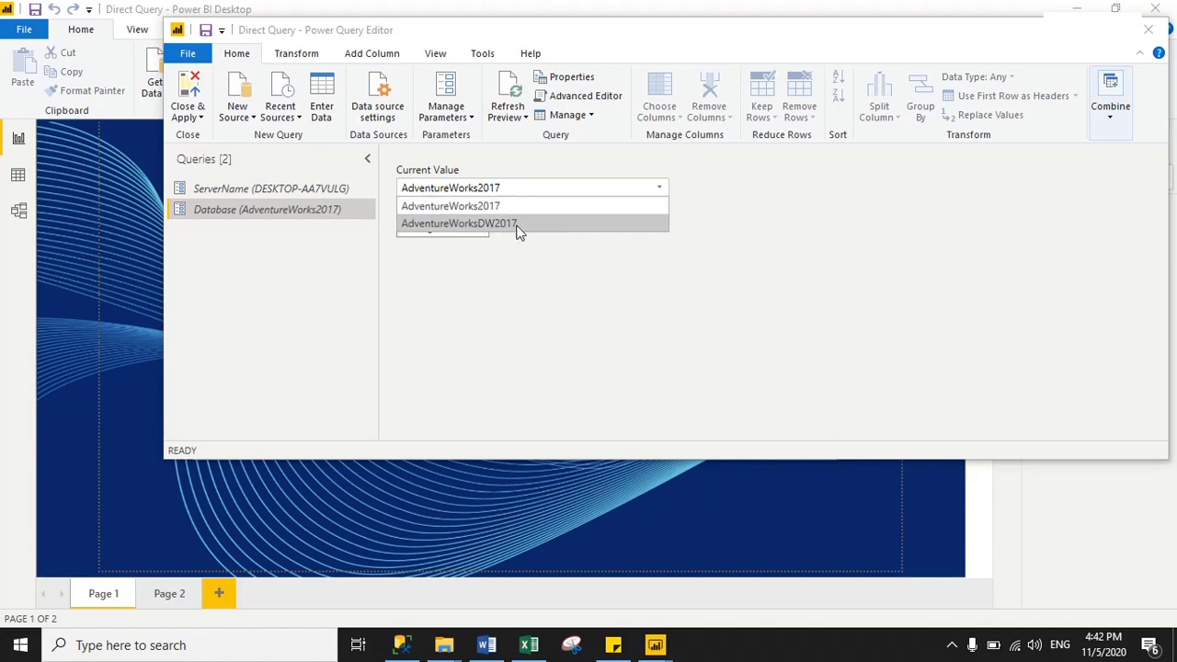
pyautogui.click(527, 266)
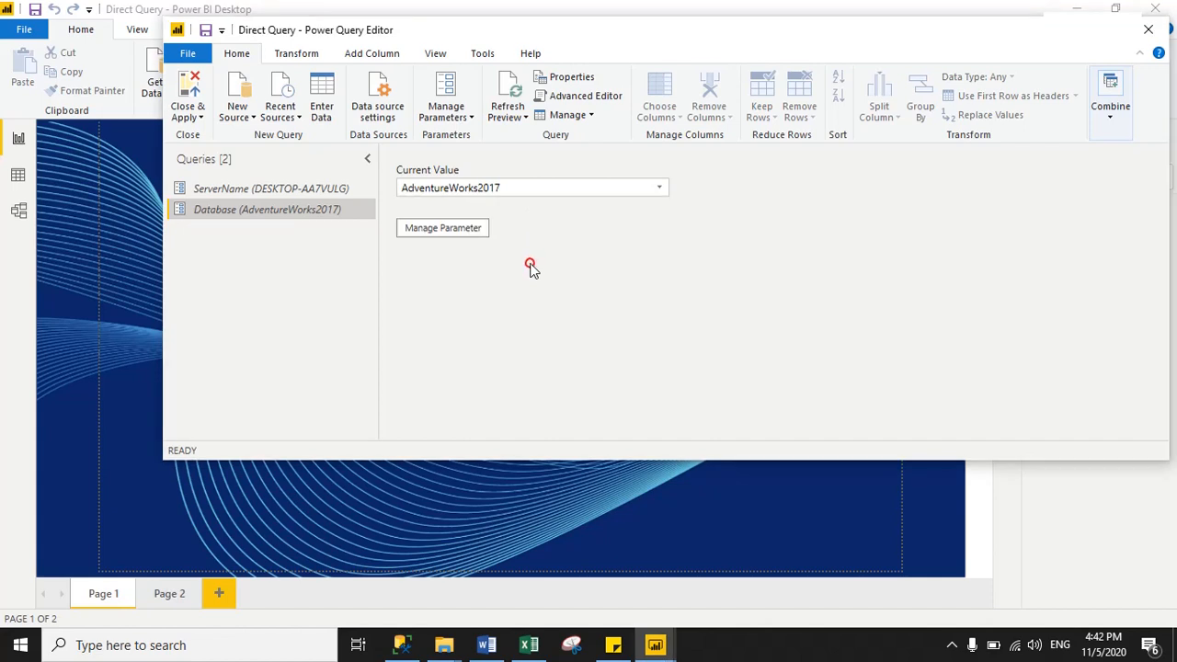
pyautogui.click(249, 191)
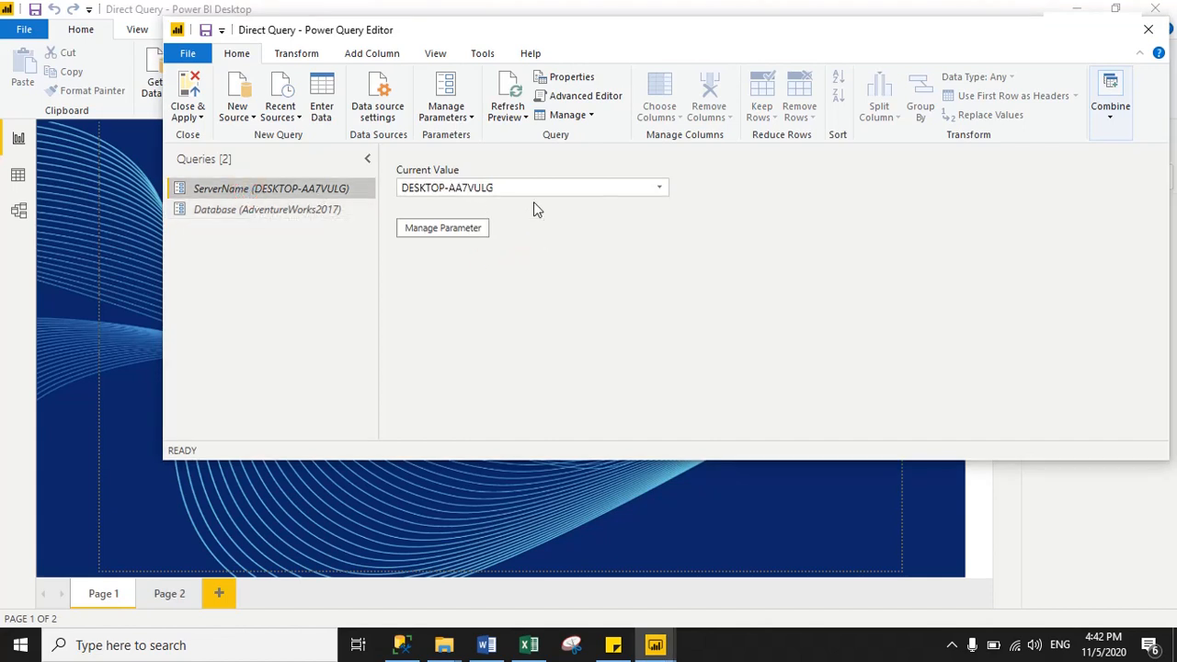
pyautogui.click(663, 189)
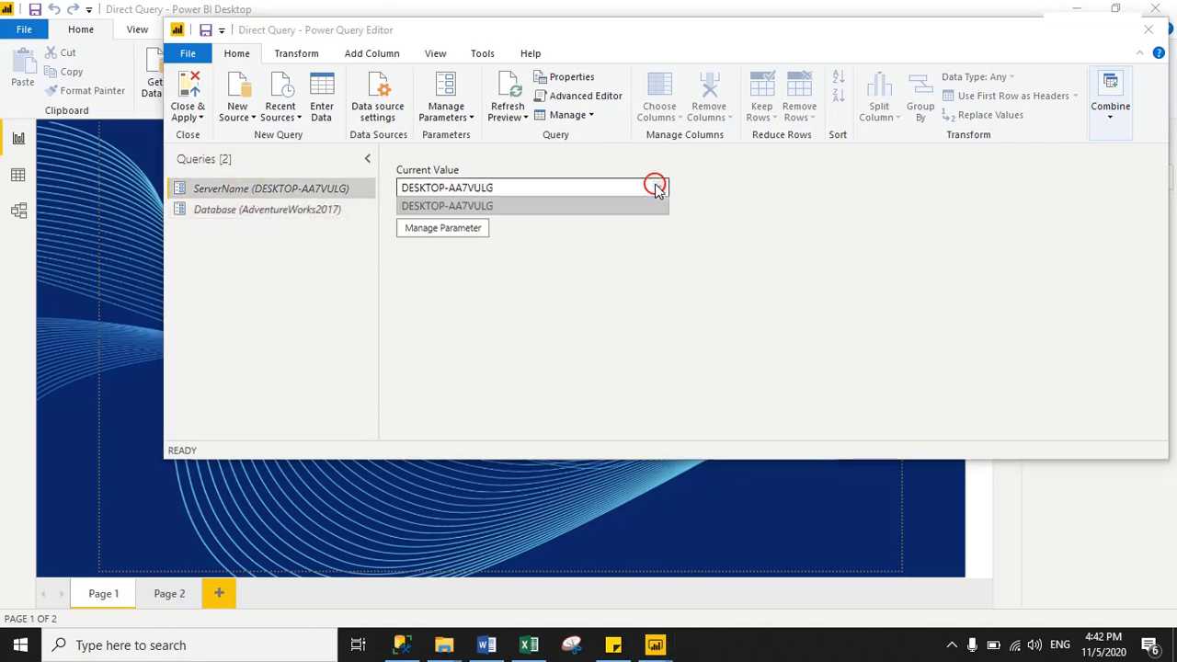
pyautogui.click(486, 207)
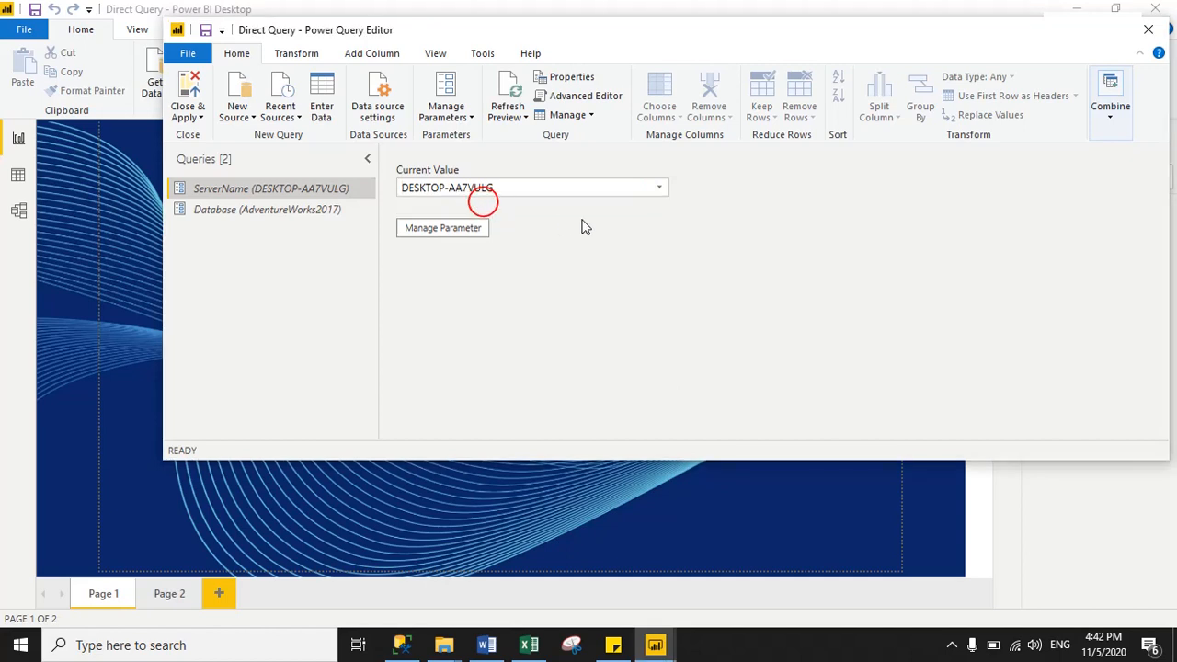
pyautogui.click(309, 212)
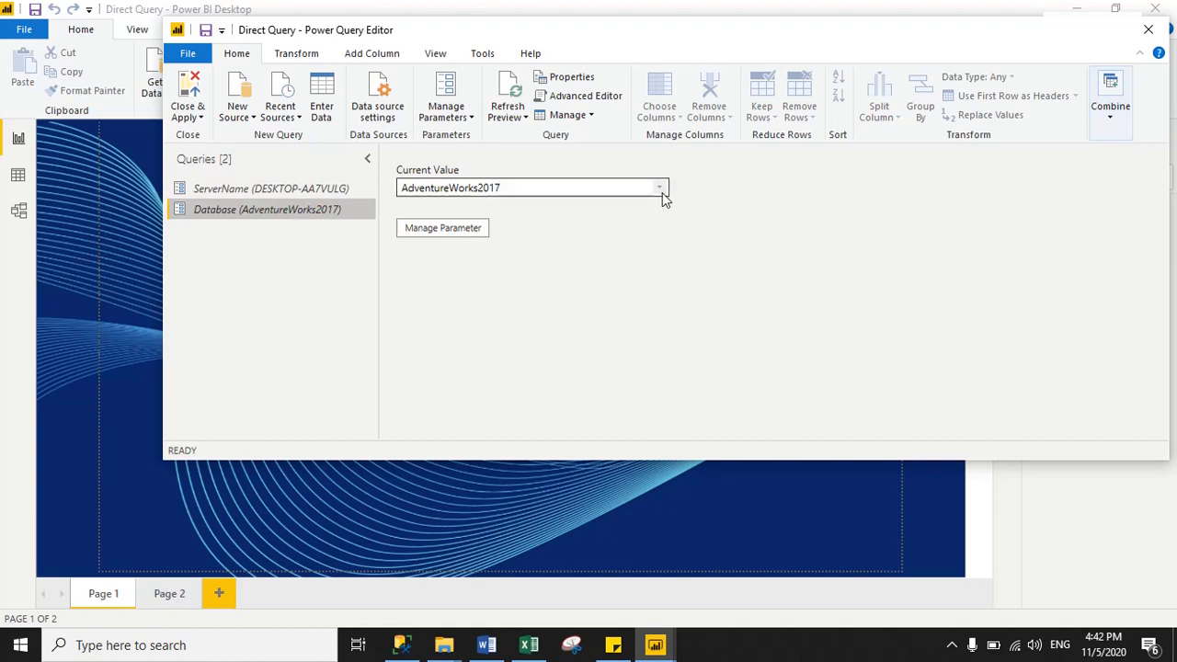
pyautogui.click(571, 229)
# - Apply the parameter changes, closing the query editor, and start a new SQL Server database connection
pyautogui.click(197, 116)
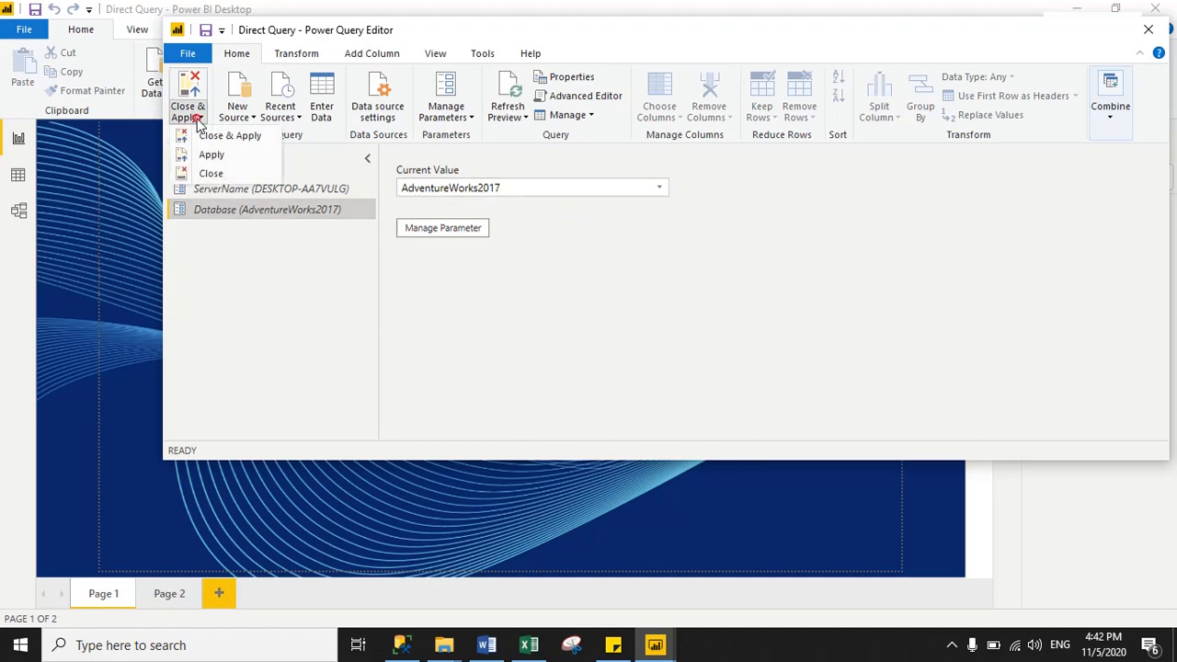
pyautogui.click(221, 136)
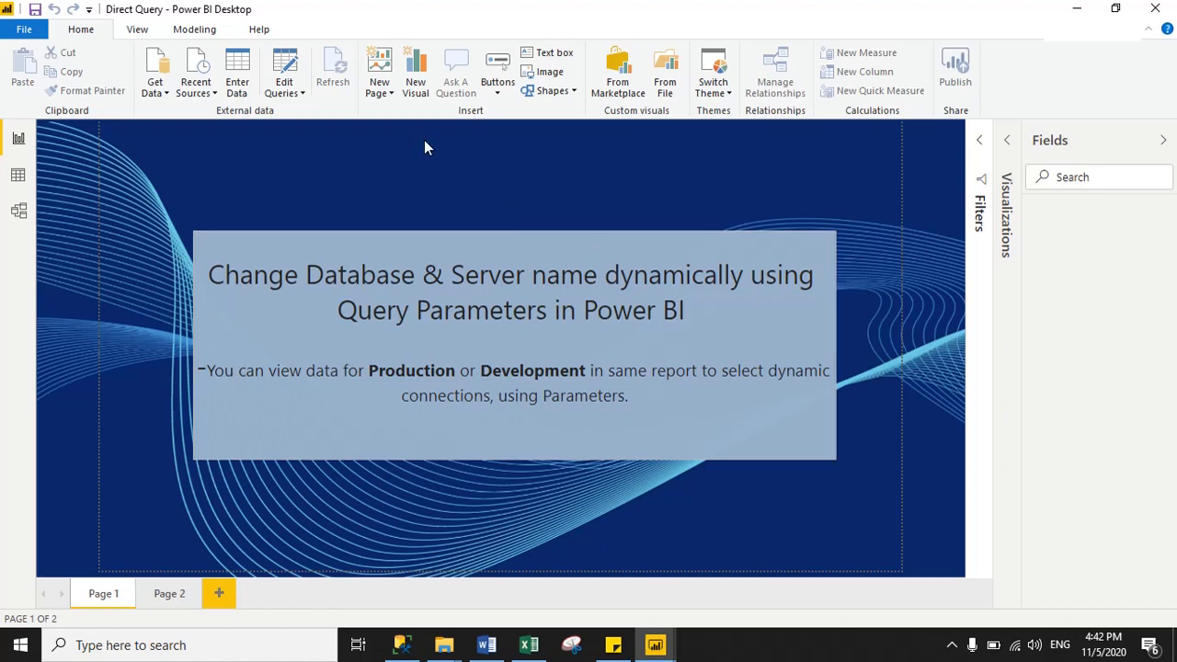
pyautogui.click(156, 88)
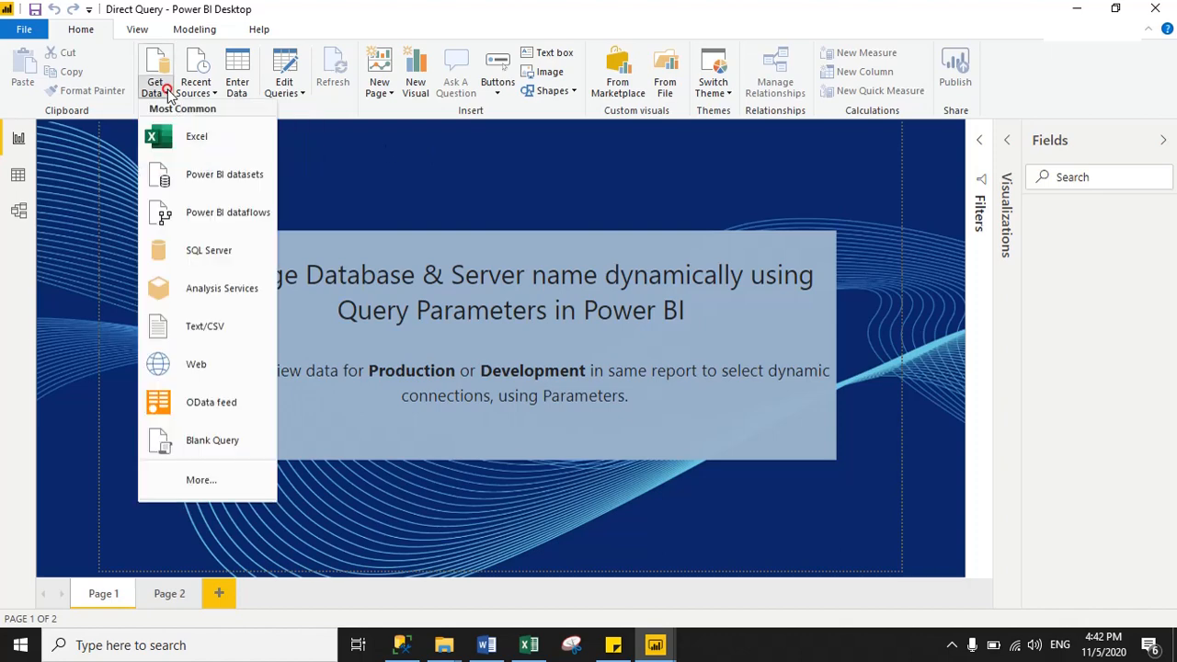
pyautogui.click(203, 259)
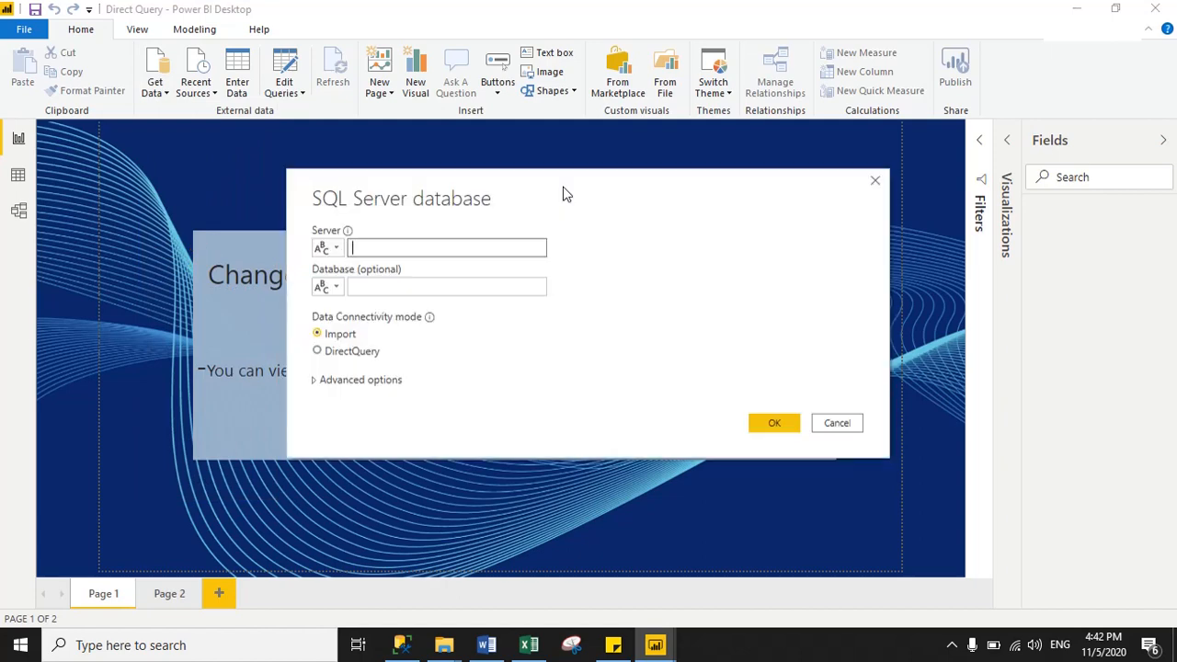
pyautogui.moveTo(565, 194); pyautogui.dragTo(557, 128)
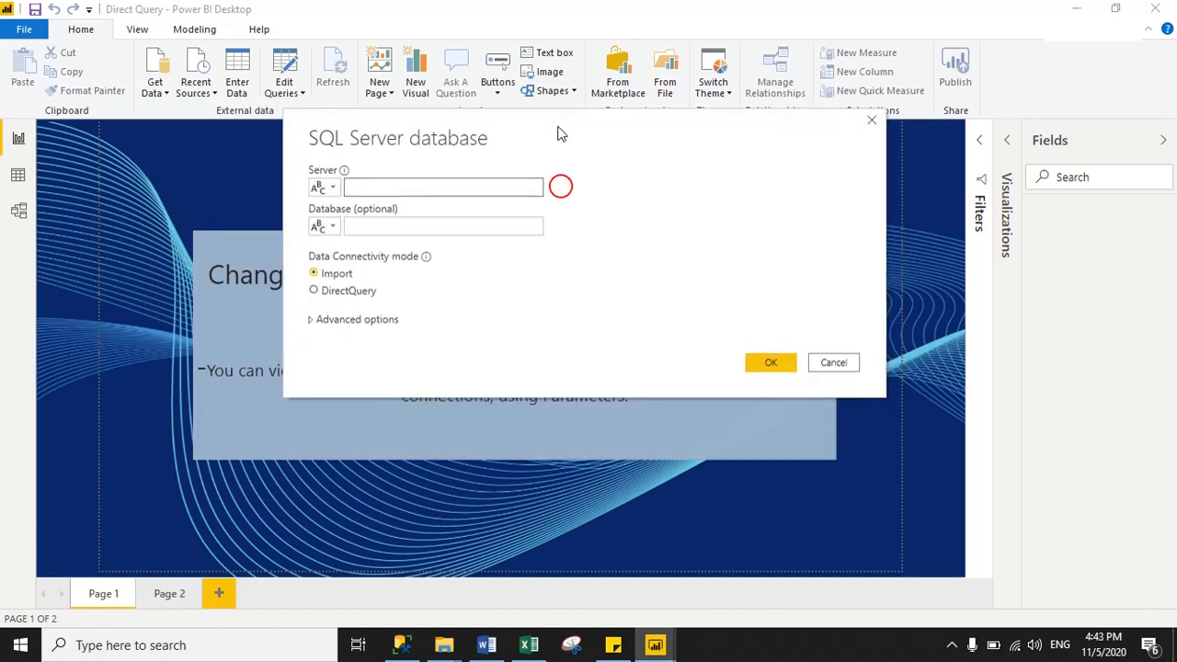
# - Switch the connection's Server input from text to a parameter and choose ServerName
pyautogui.click(320, 226)
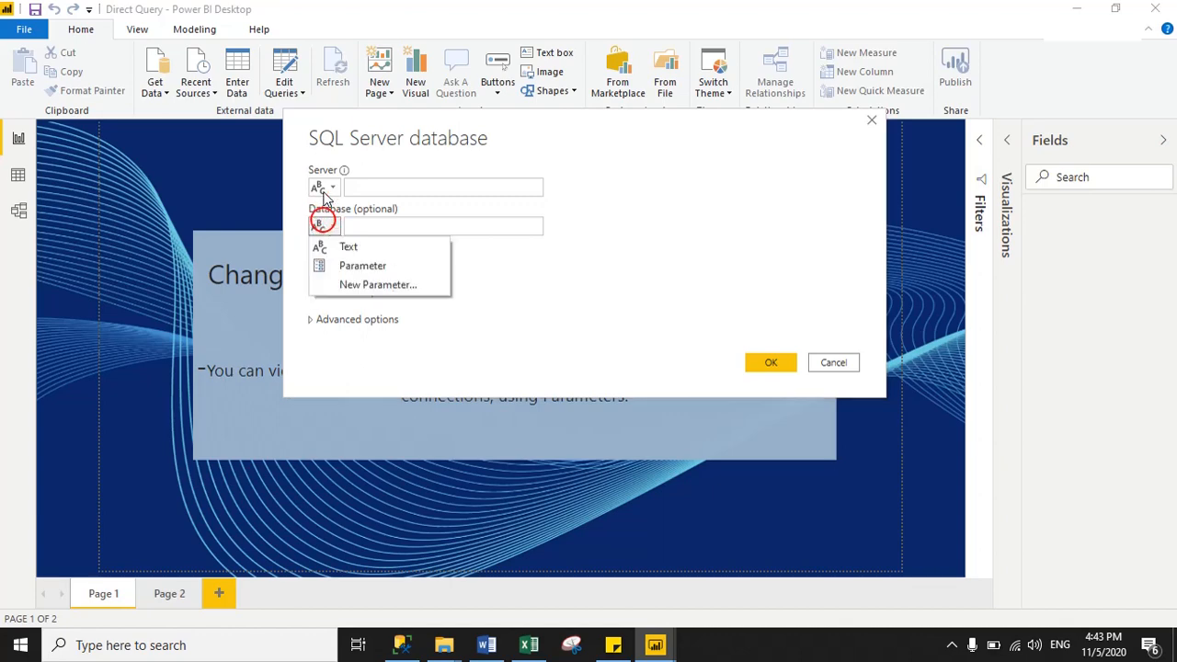
pyautogui.click(321, 192)
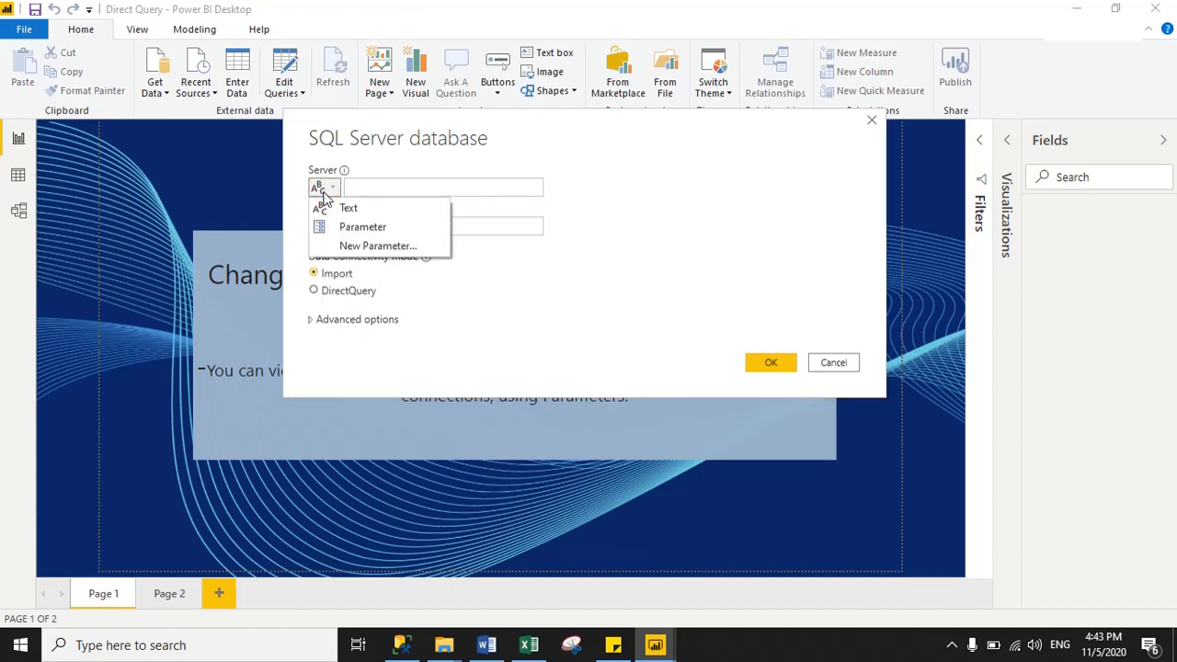
pyautogui.click(324, 192)
pyautogui.click(375, 228)
pyautogui.click(535, 187)
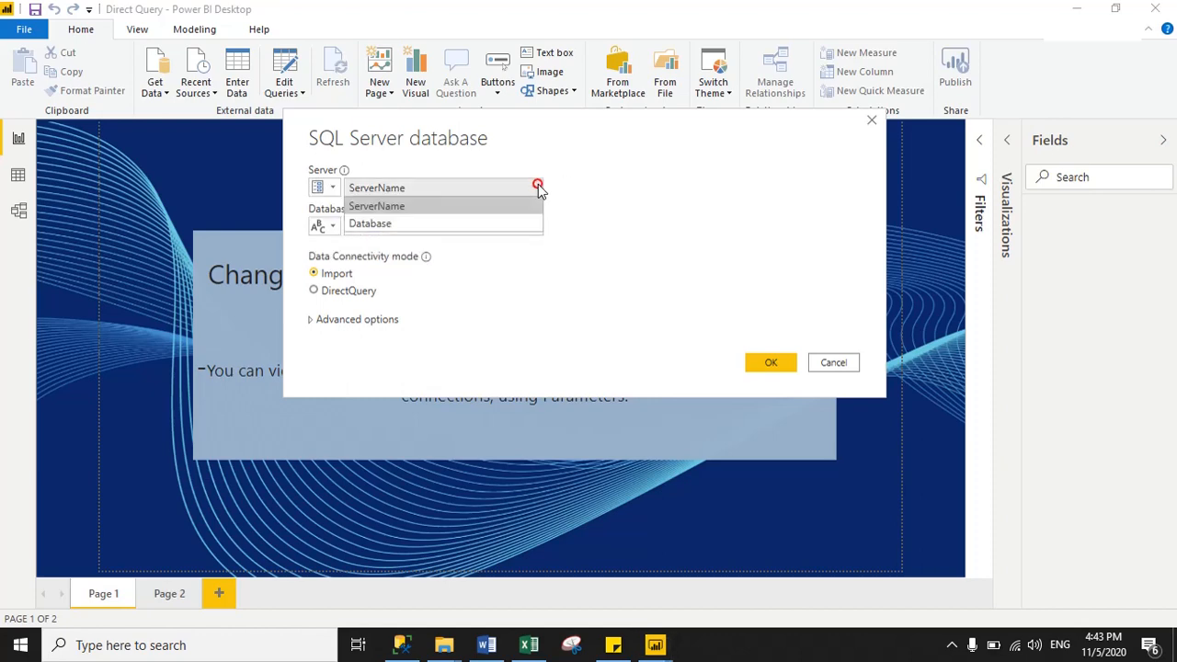
pyautogui.click(394, 208)
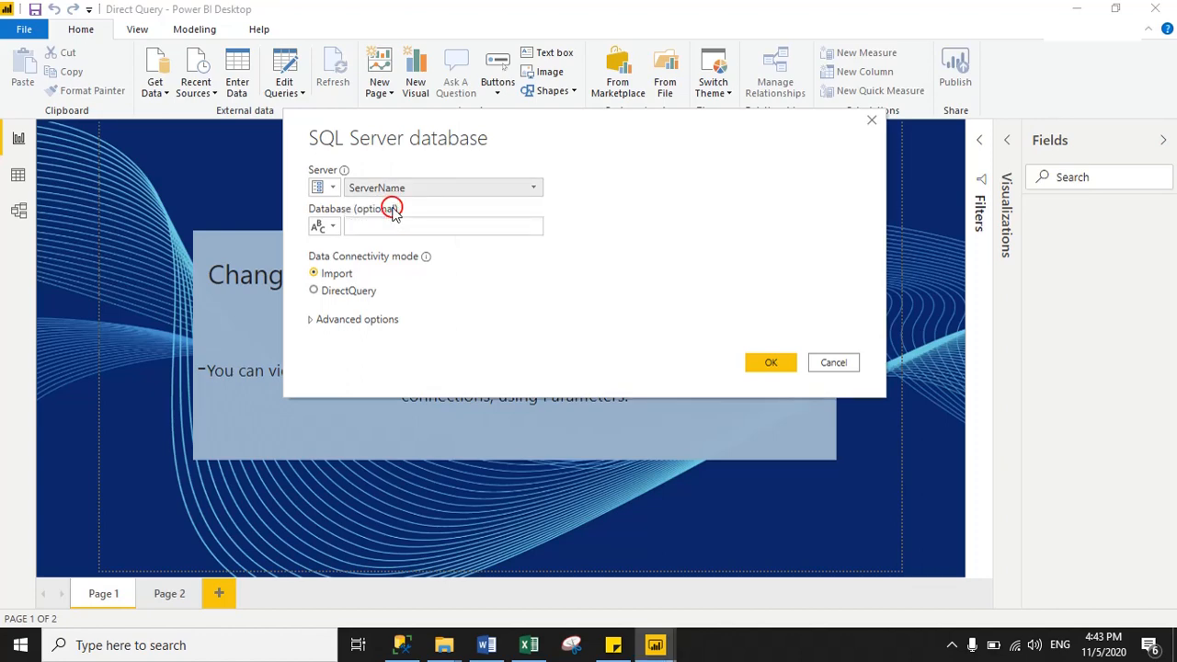
# - Use the Database parameter for the connection's database and set the data connectivity mode to DirectQuery
pyautogui.click(322, 227)
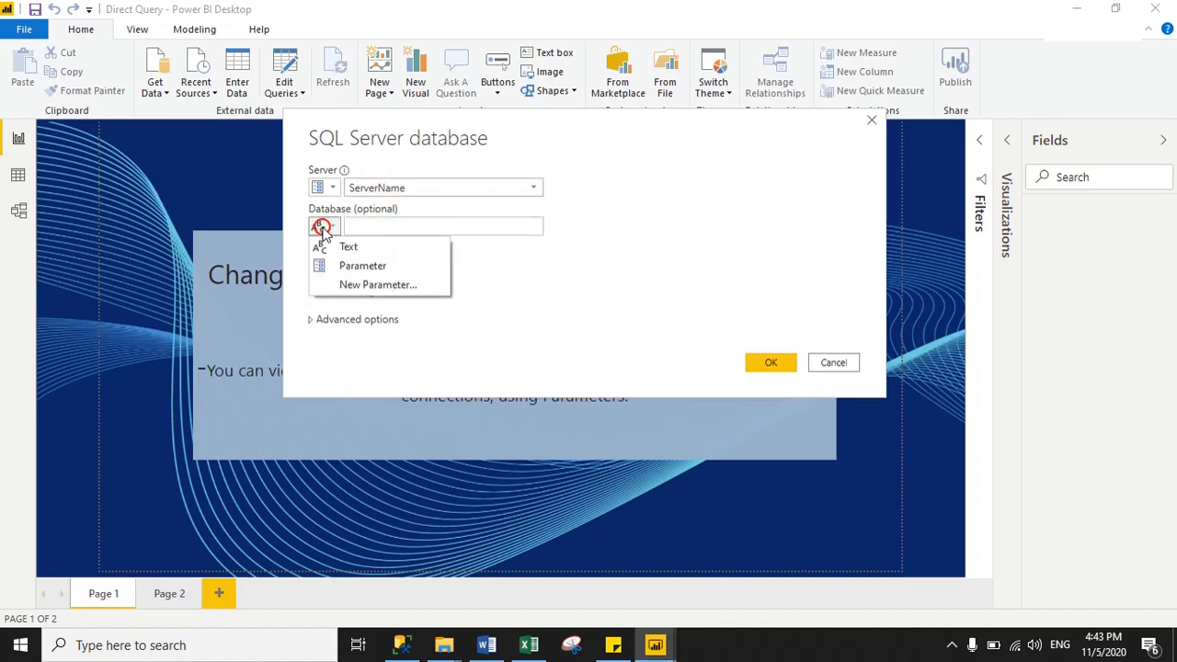
pyautogui.click(368, 268)
pyautogui.click(528, 228)
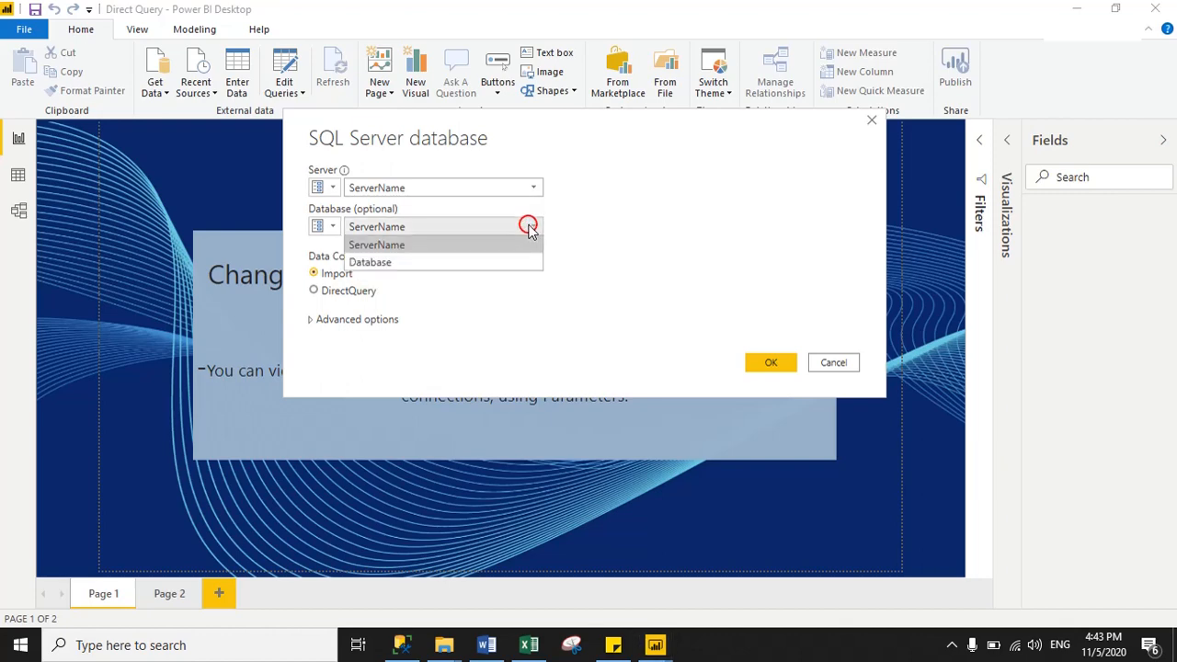
pyautogui.click(429, 258)
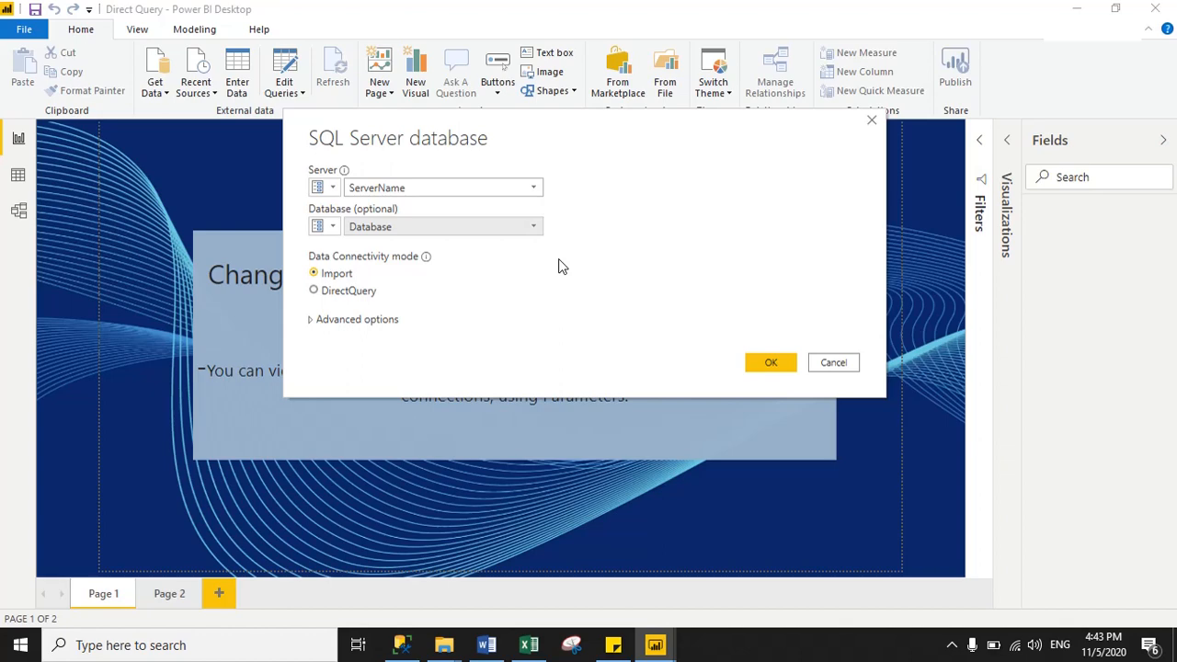
pyautogui.click(366, 290)
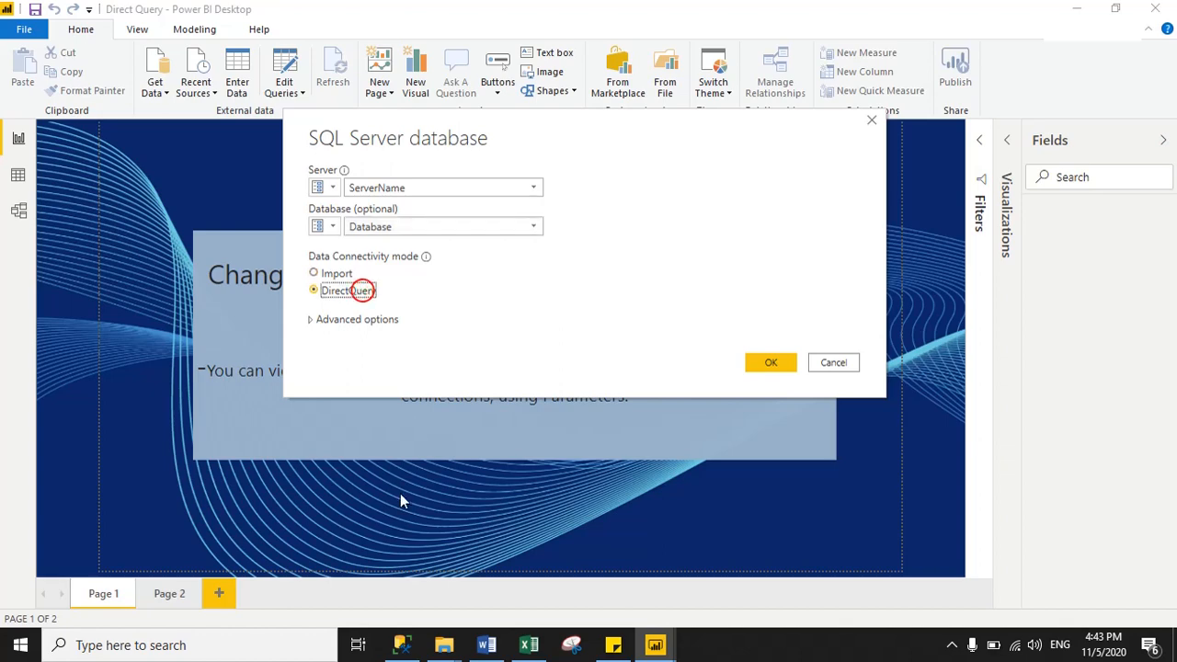
# - Switch to SQL Server Management Studio and copy the query "Select * from Covid"
pyautogui.click(401, 645)
pyautogui.moveTo(533, 155); pyautogui.dragTo(359, 155)
pyautogui.hotkey('ctrl', 'c')
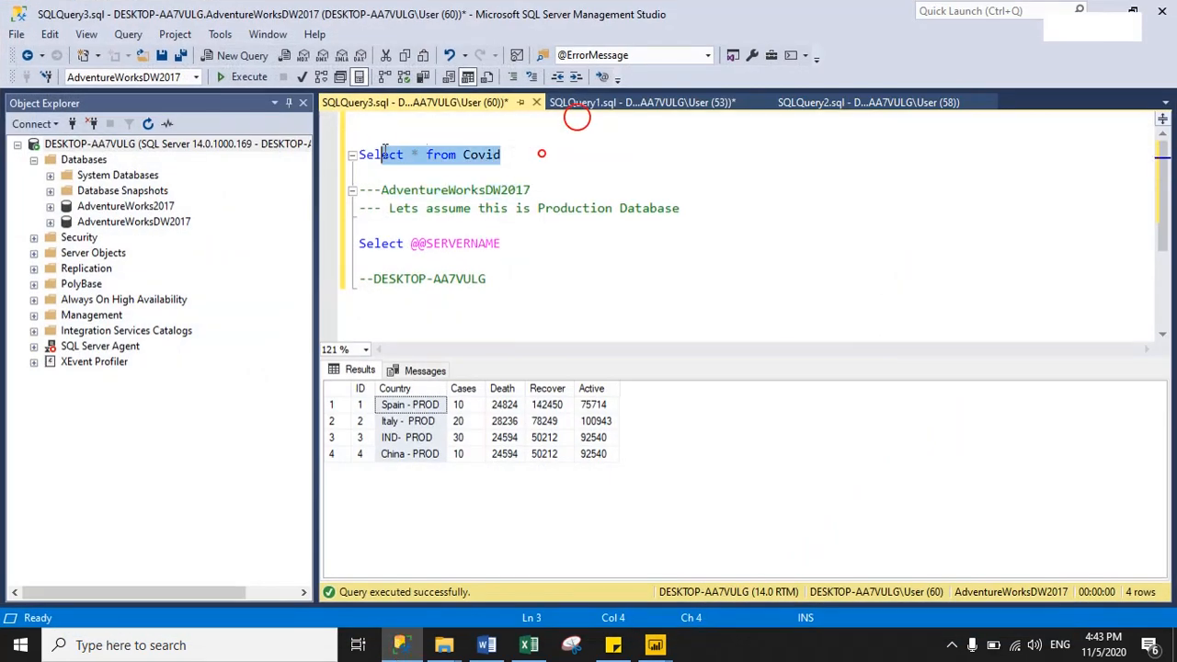
# - Return to Power BI, enter "Select * from Covid" as the connection's SQL statement, and load the previewed data
pyautogui.click(396, 646)
pyautogui.click(329, 319)
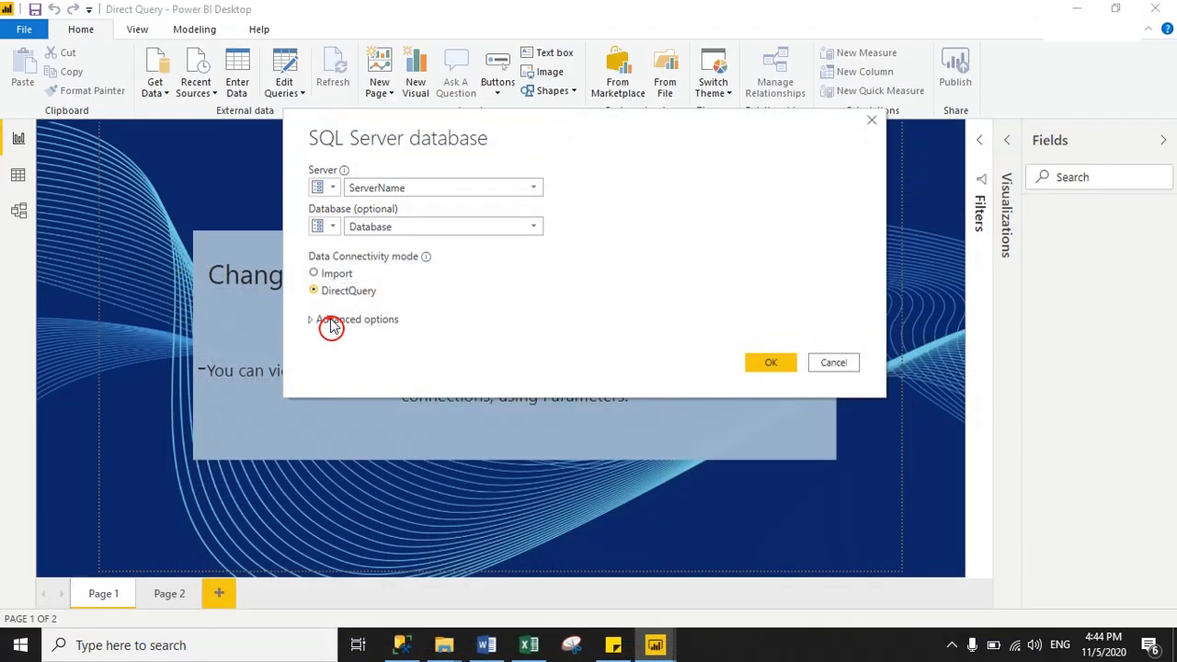
pyautogui.click(392, 419)
pyautogui.hotkey('ctrl', 'v')
pyautogui.moveTo(605, 157); pyautogui.dragTo(542, 58)
pyautogui.click(713, 555)
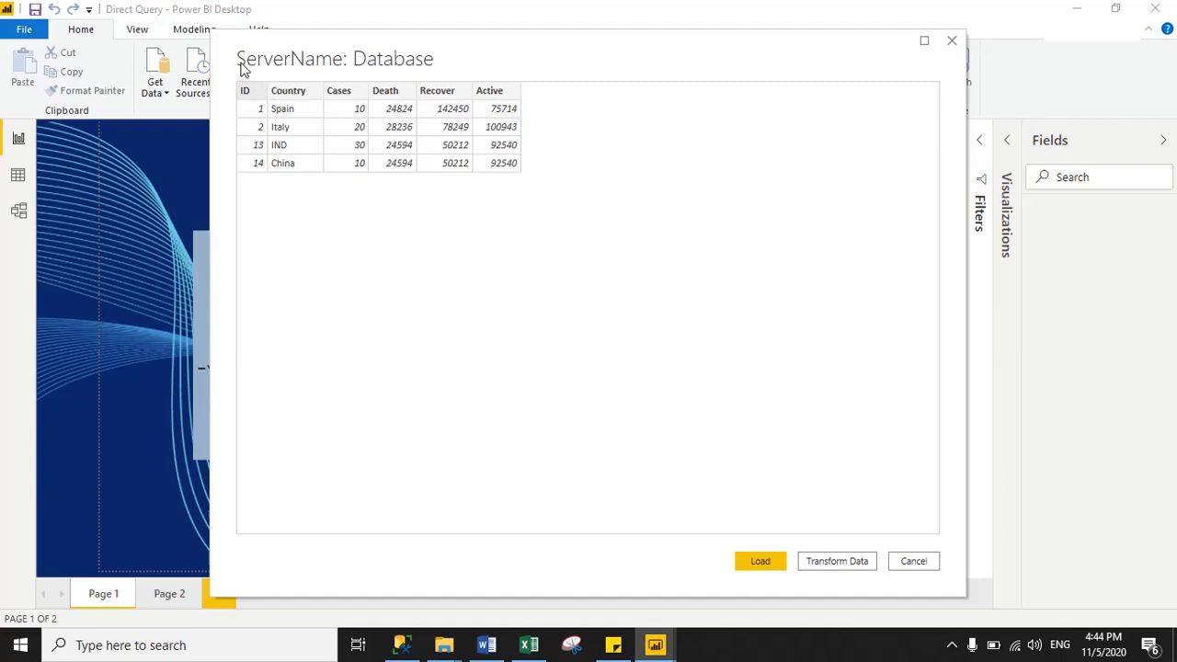
pyautogui.moveTo(244, 74); pyautogui.dragTo(274, 69)
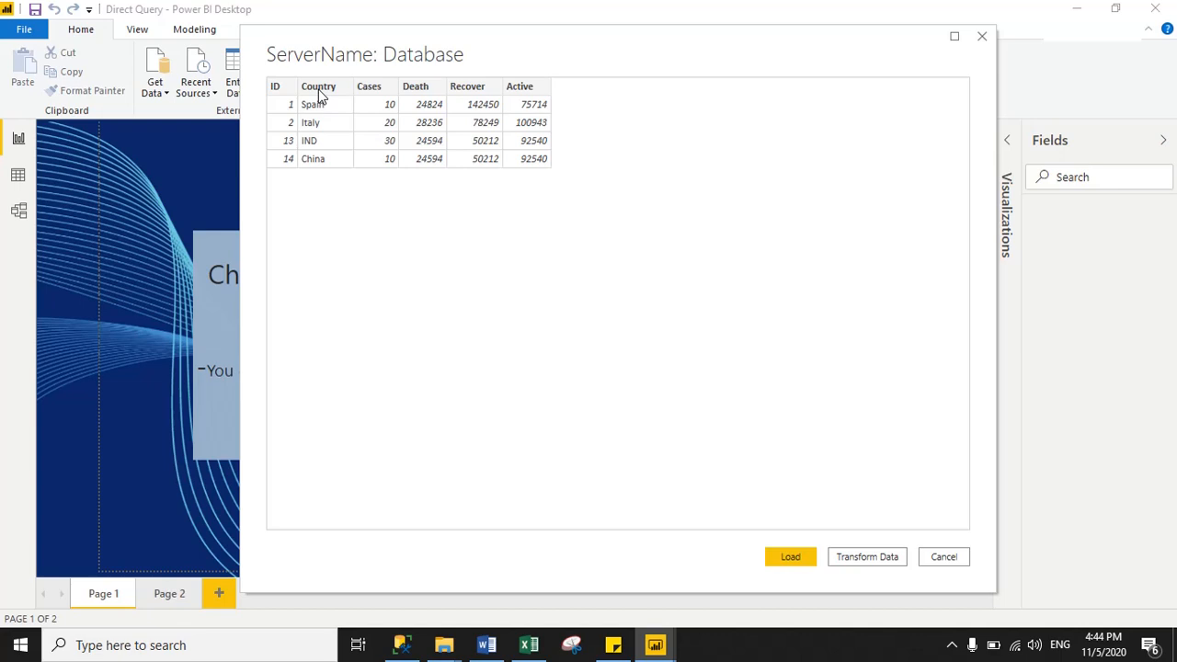
pyautogui.click(790, 556)
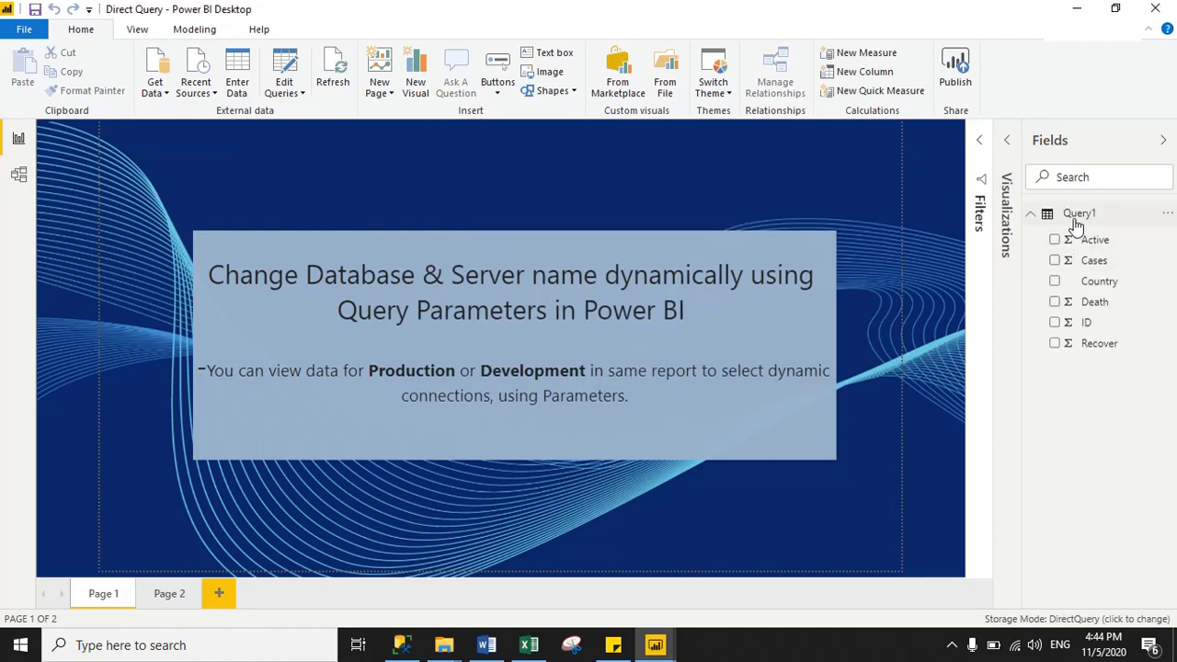
# - Insert an enlarged table visual in the upper part of Page 2 with the Country and Cases fields
pyautogui.click(168, 593)
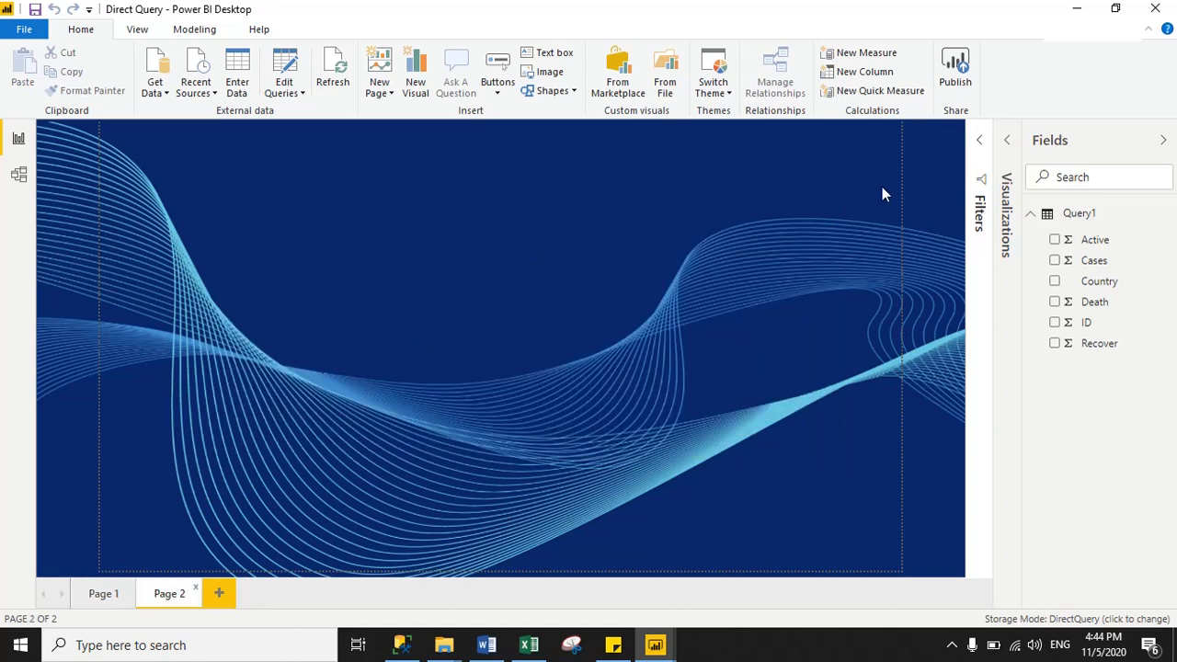
pyautogui.click(1005, 140)
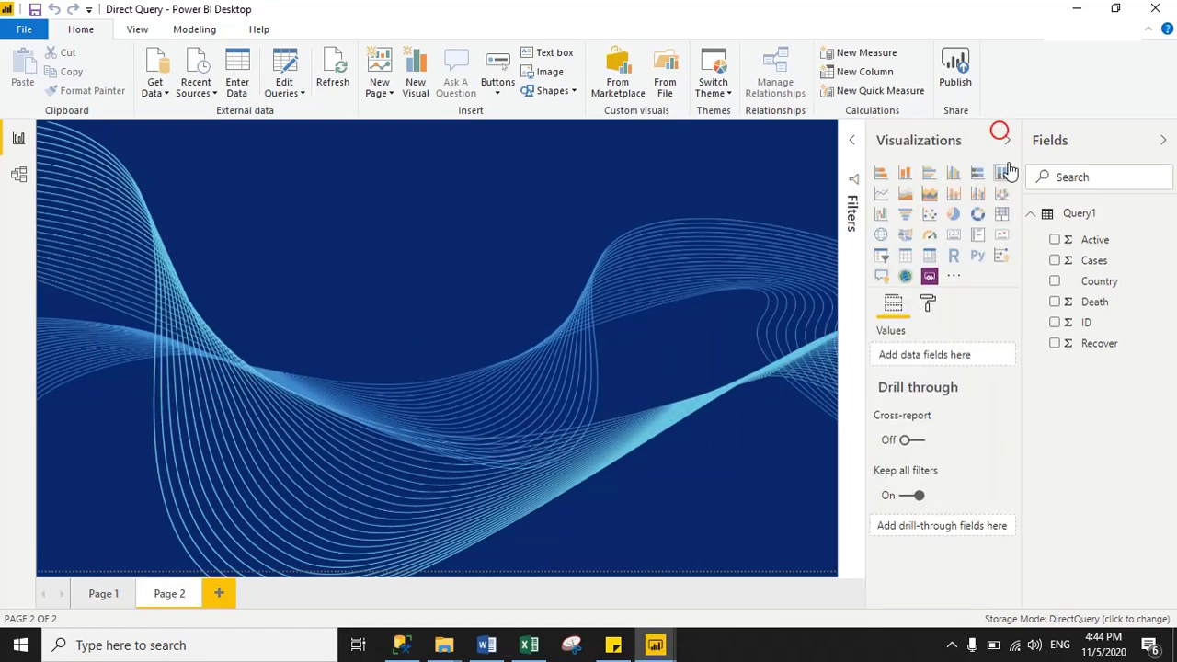
pyautogui.click(905, 256)
pyautogui.moveTo(157, 189); pyautogui.dragTo(307, 200)
pyautogui.moveTo(364, 299); pyautogui.dragTo(520, 334)
pyautogui.moveTo(1130, 277); pyautogui.dragTo(966, 355)
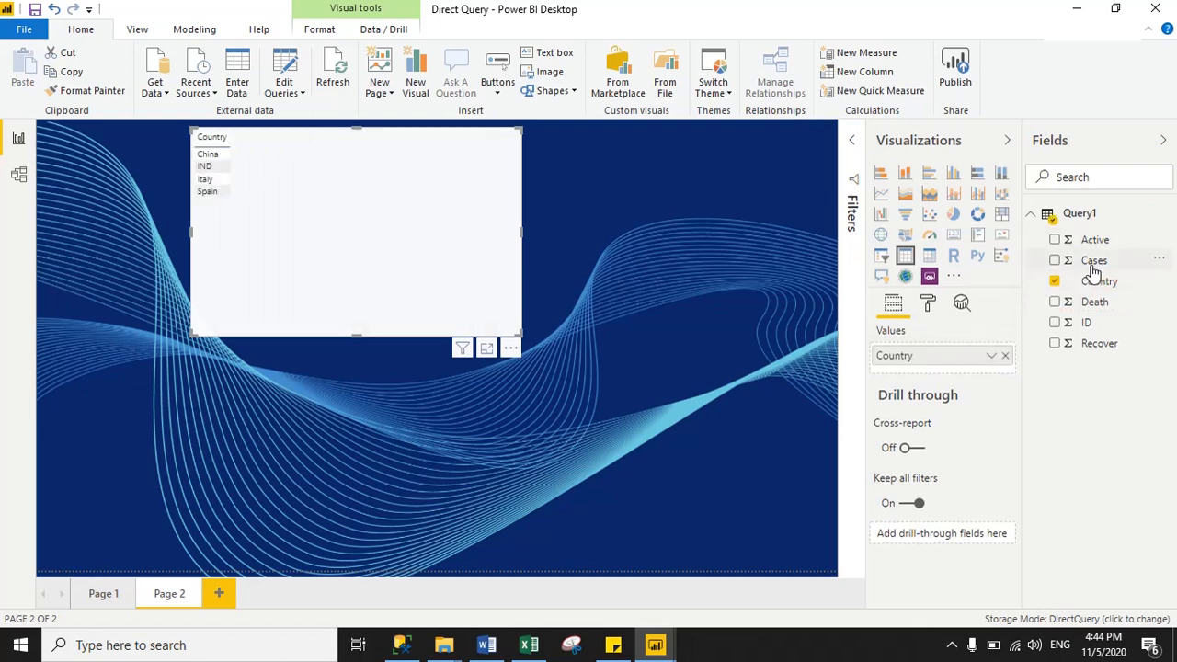
pyautogui.moveTo(1091, 267); pyautogui.dragTo(949, 369)
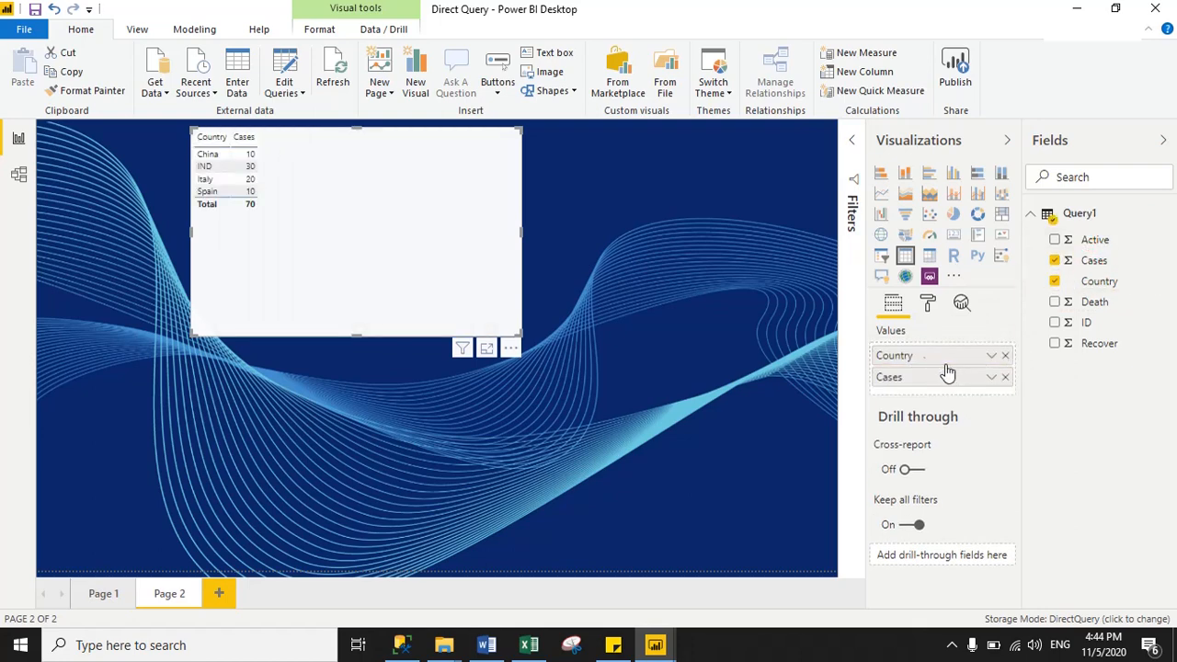
# - Set the grid text size of the Country and Cases table to 20 pt
pyautogui.click(929, 302)
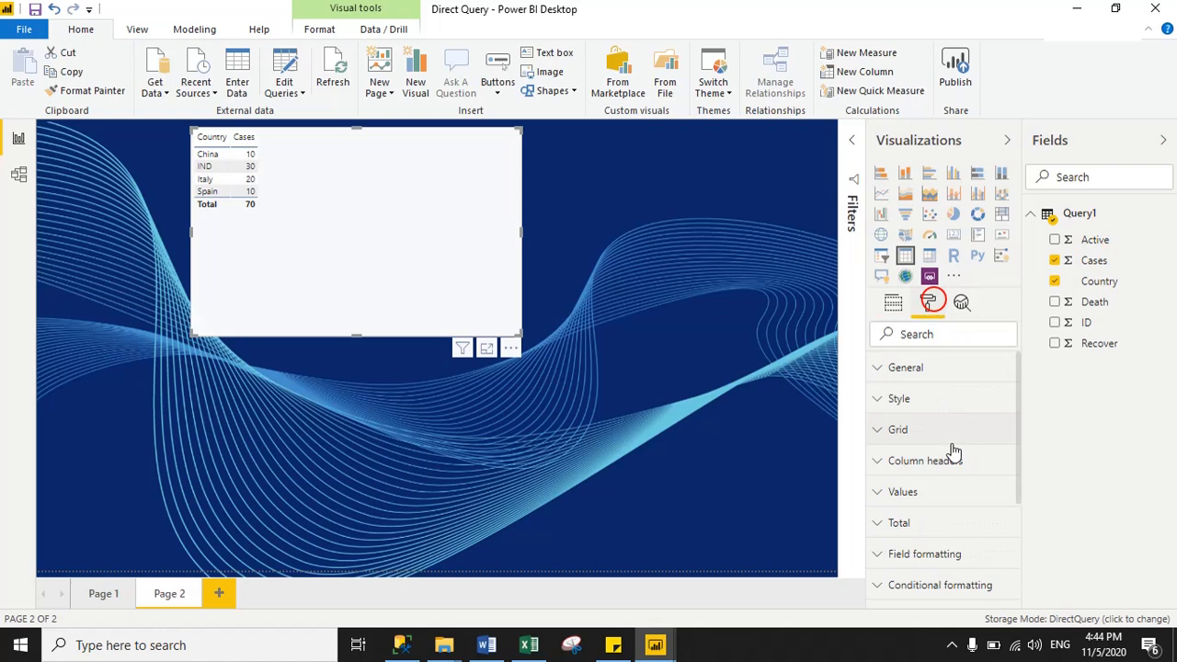
pyautogui.click(898, 431)
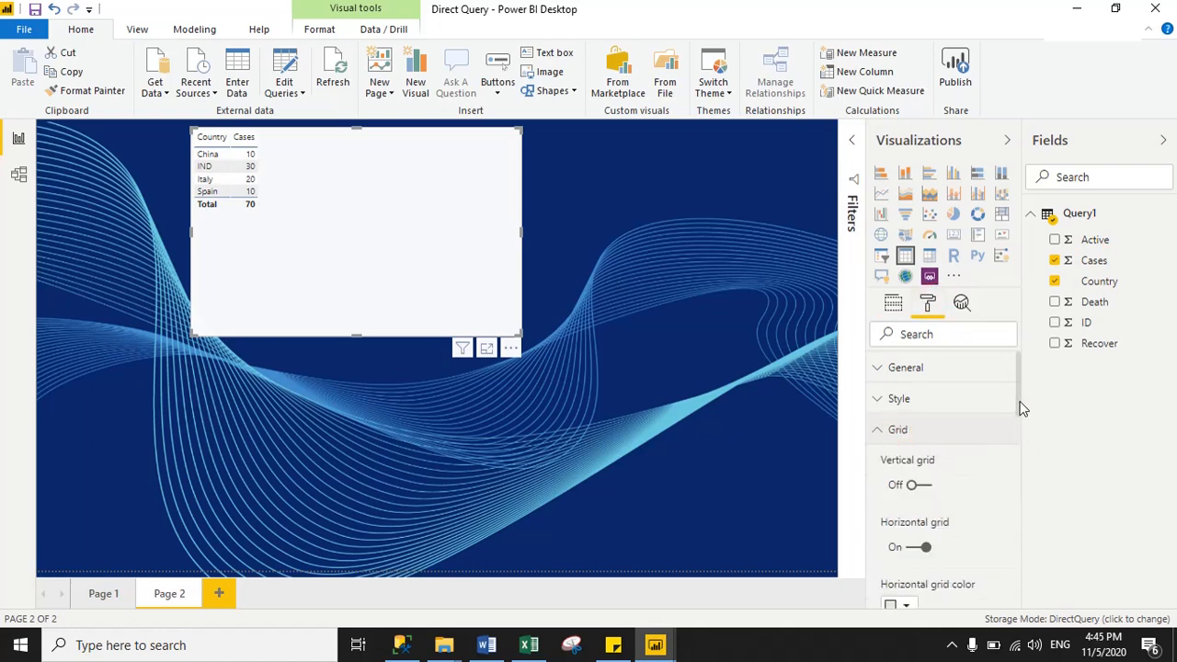
pyautogui.moveTo(1021, 407); pyautogui.dragTo(1020, 533)
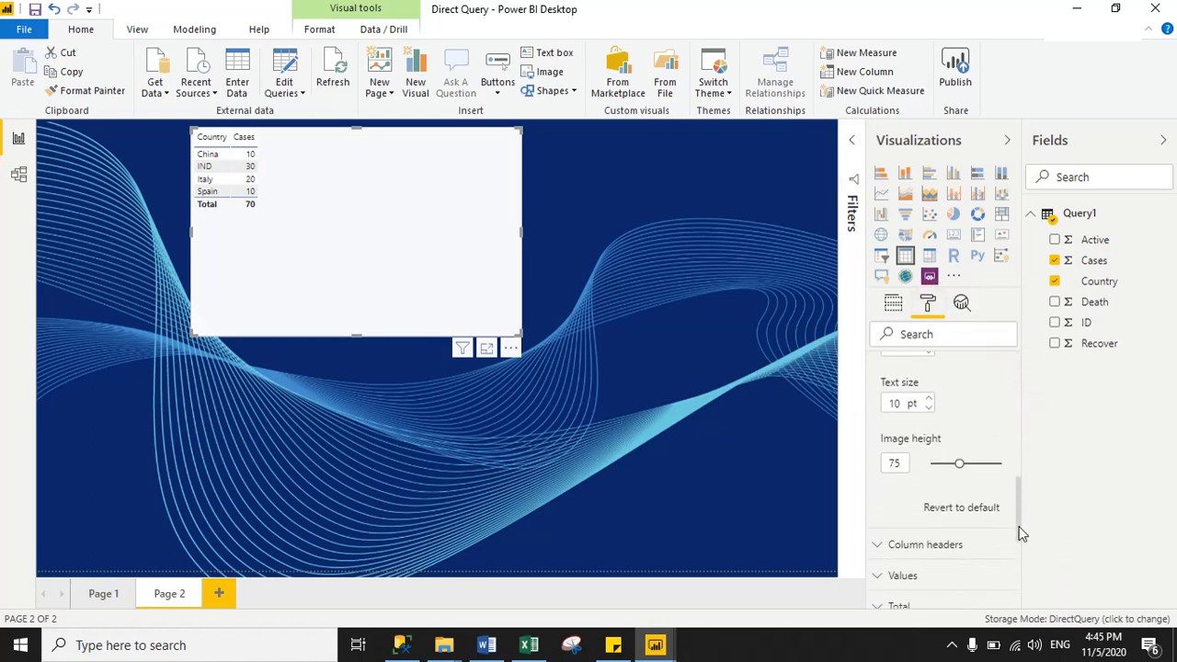
pyautogui.doubleClick(888, 402)
pyautogui.write('20')
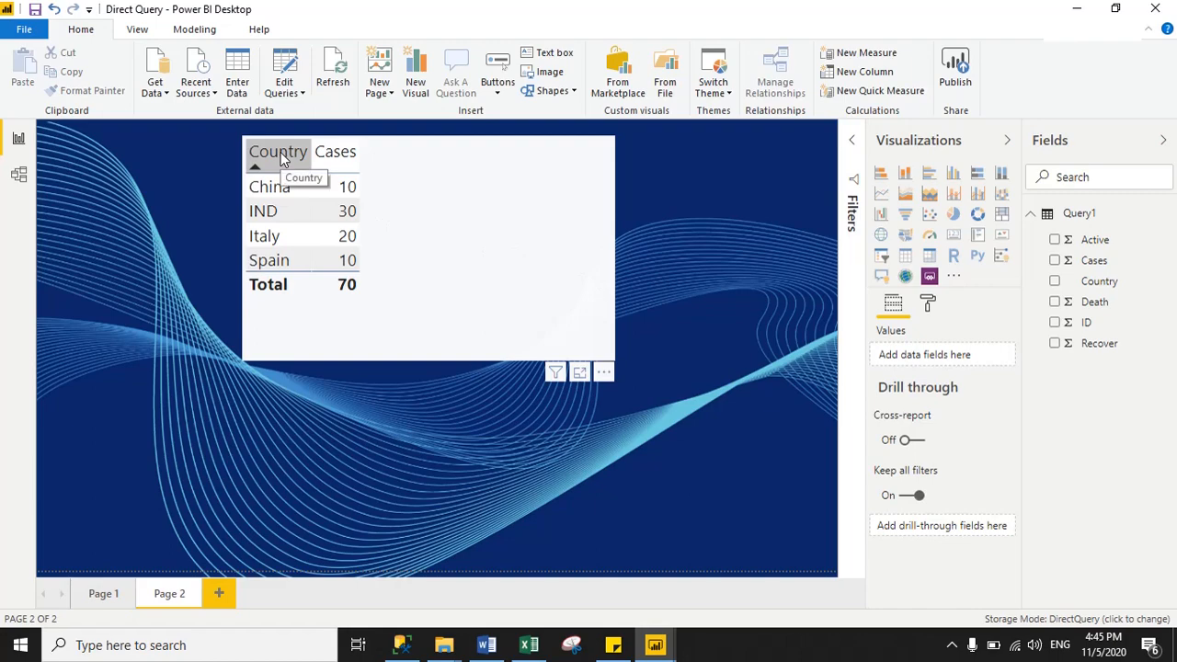
# - Switch to SQL Server Management Studio and run "Select * from Covid" against the AdventureWorks2017 development database
pyautogui.click(407, 648)
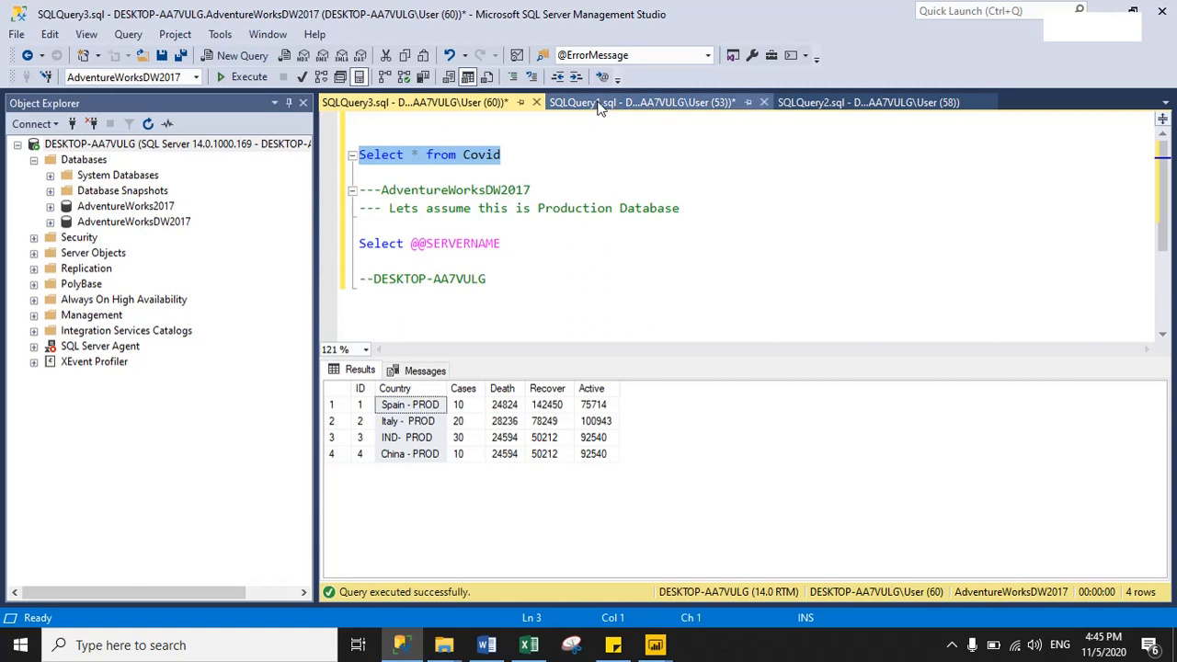
pyautogui.click(600, 105)
pyautogui.click(570, 219)
pyautogui.moveTo(521, 142); pyautogui.dragTo(365, 122)
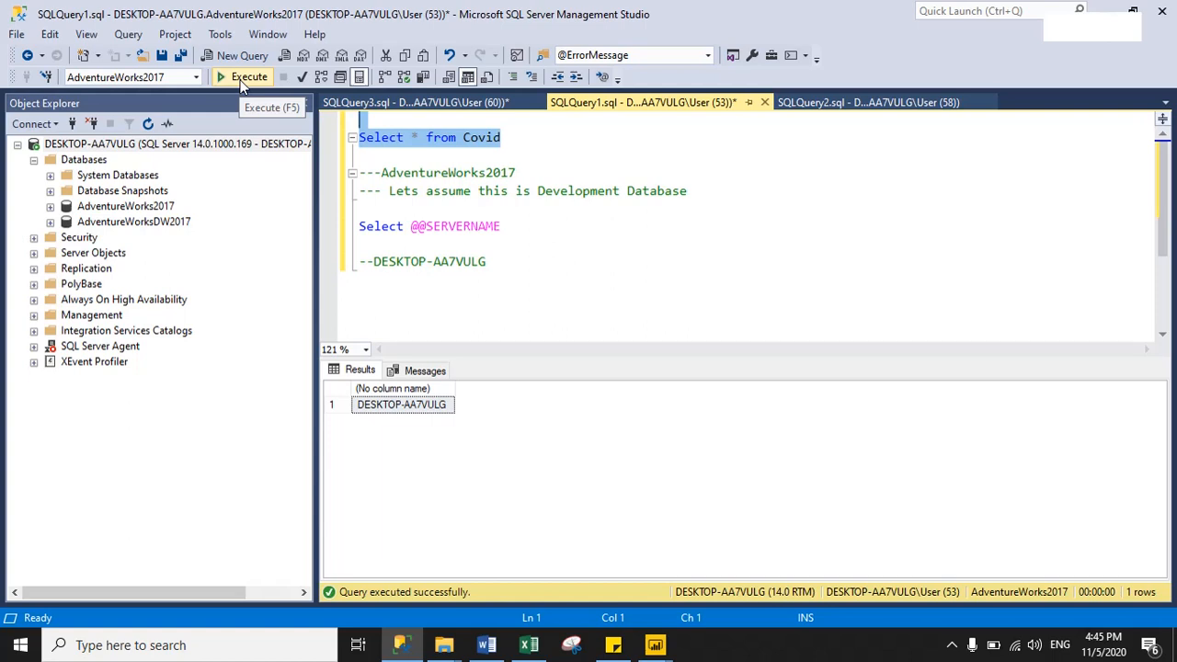
pyautogui.click(244, 80)
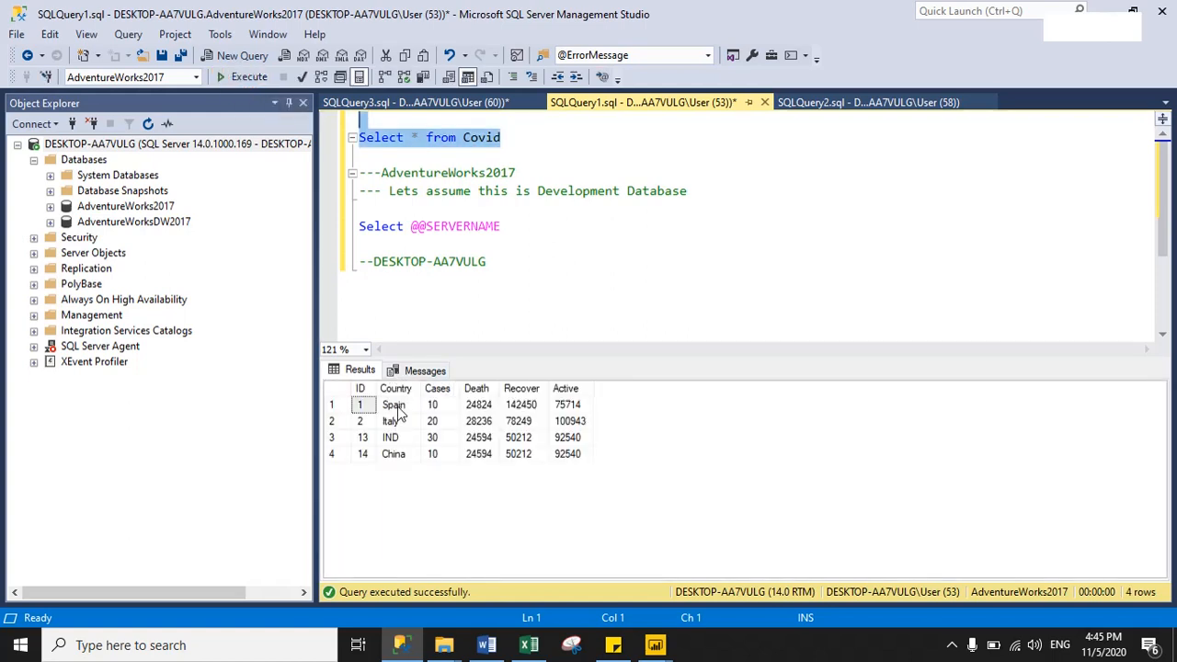
pyautogui.click(517, 323)
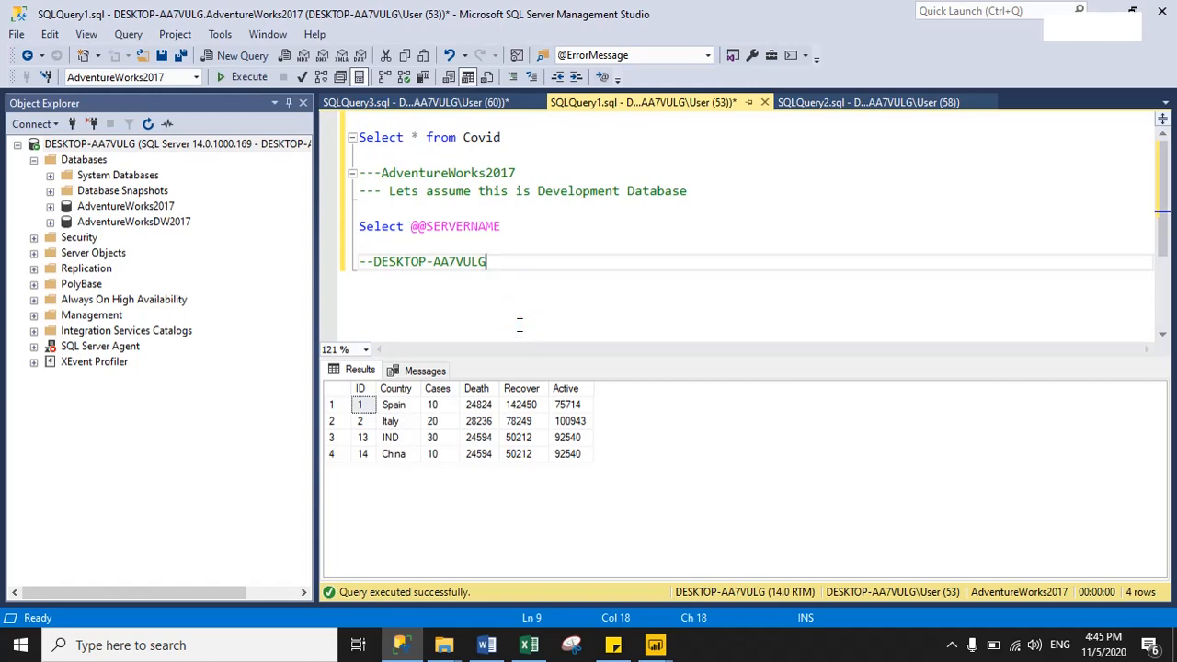
# - Return to Power BI, set the Database parameter to AdventureWorksDW2017, and apply the pending query changes
pyautogui.click(404, 646)
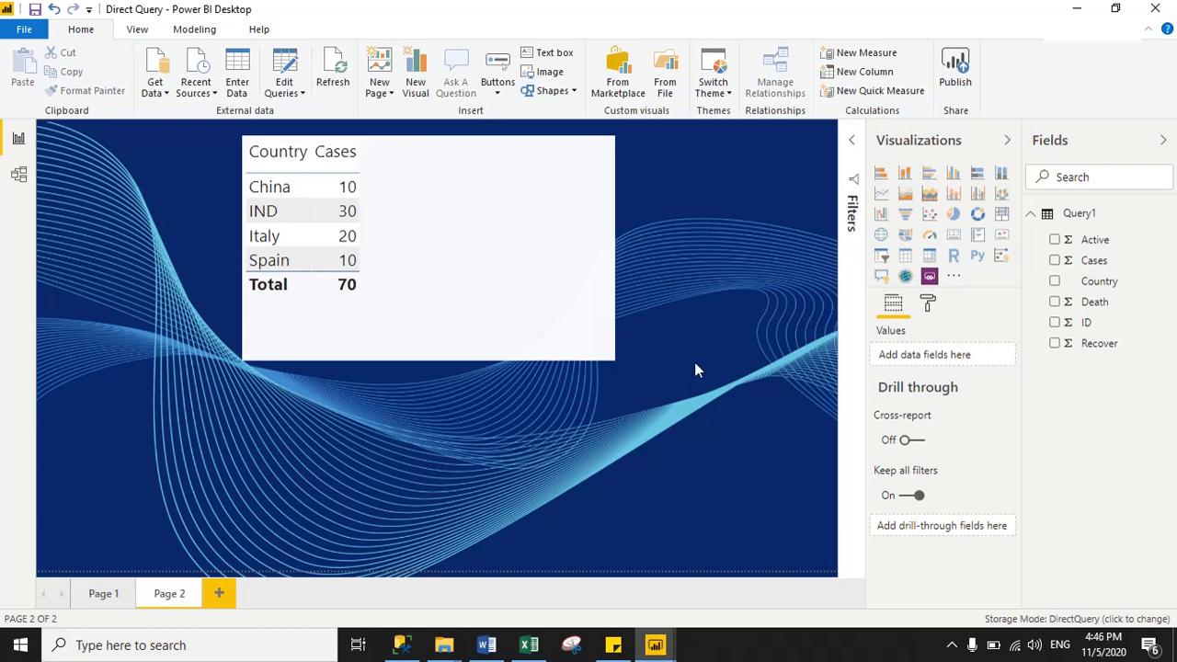
pyautogui.click(299, 95)
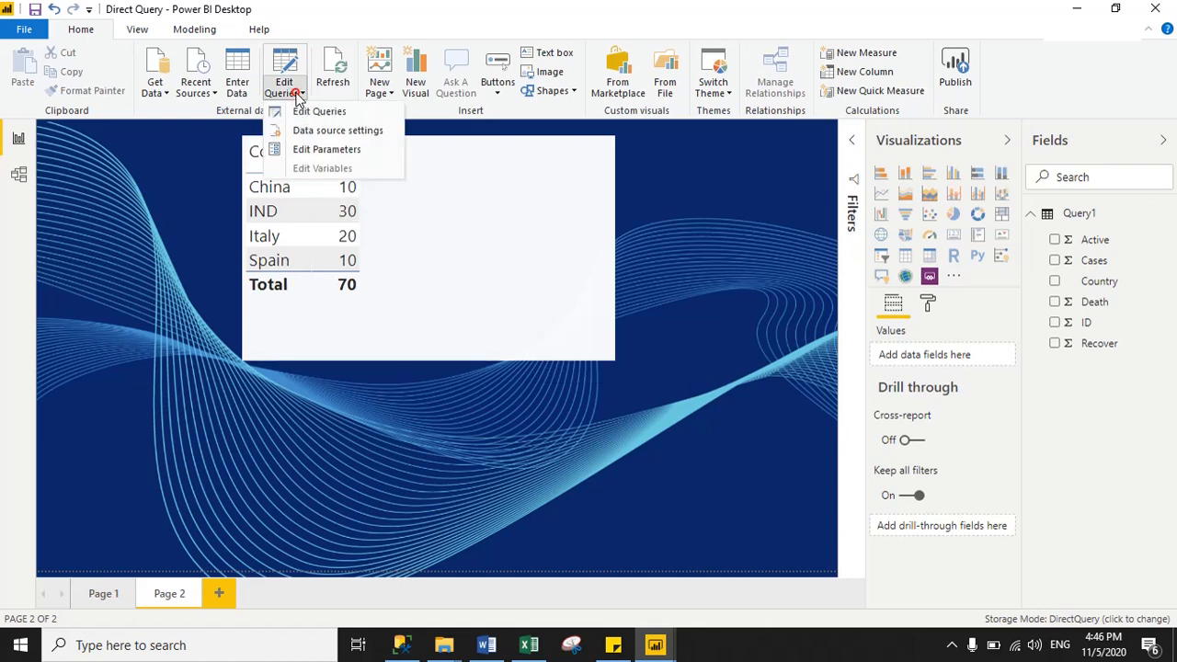
pyautogui.click(322, 151)
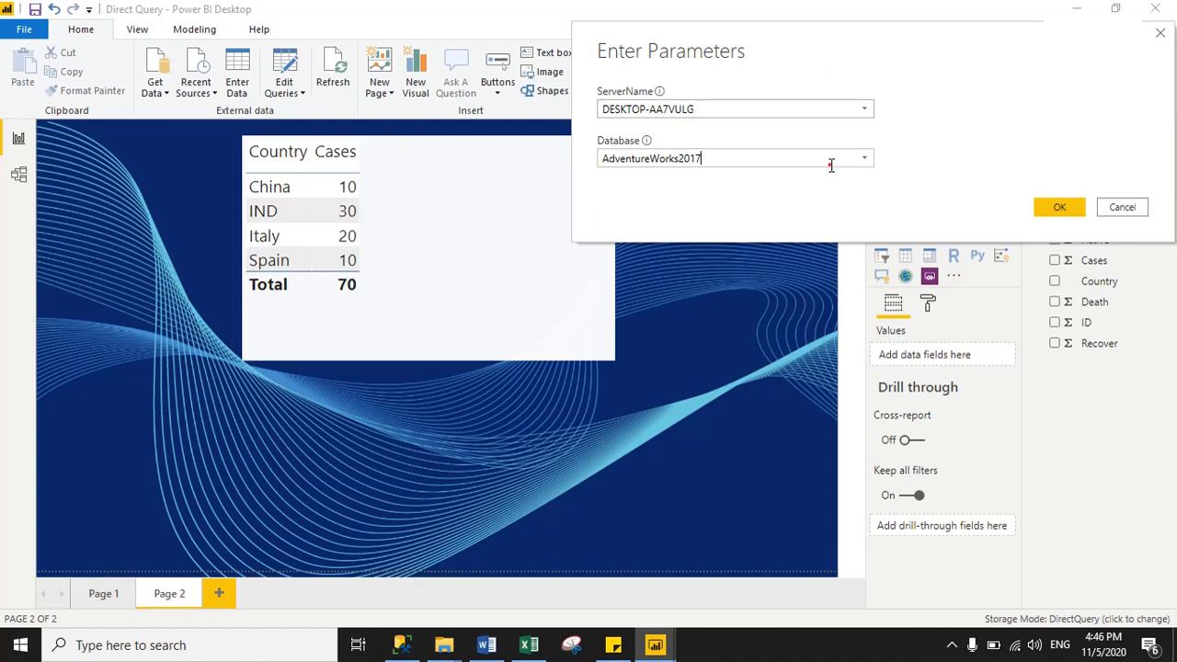
pyautogui.click(863, 160)
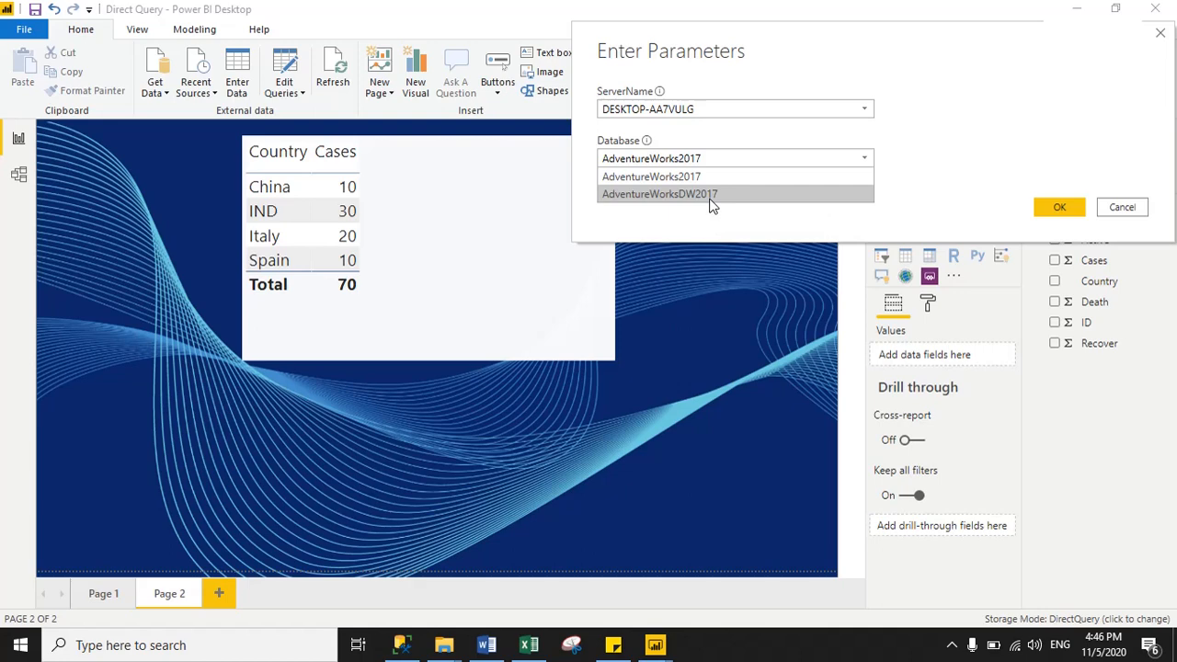
pyautogui.click(743, 175)
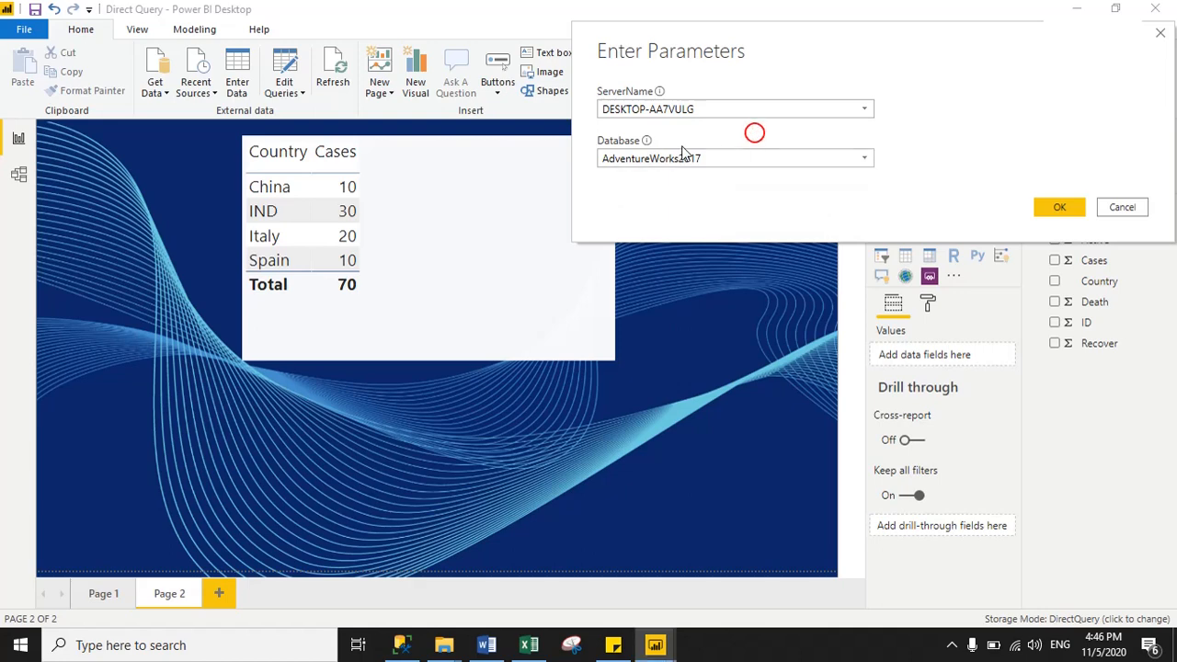
pyautogui.click(865, 110)
pyautogui.click(866, 111)
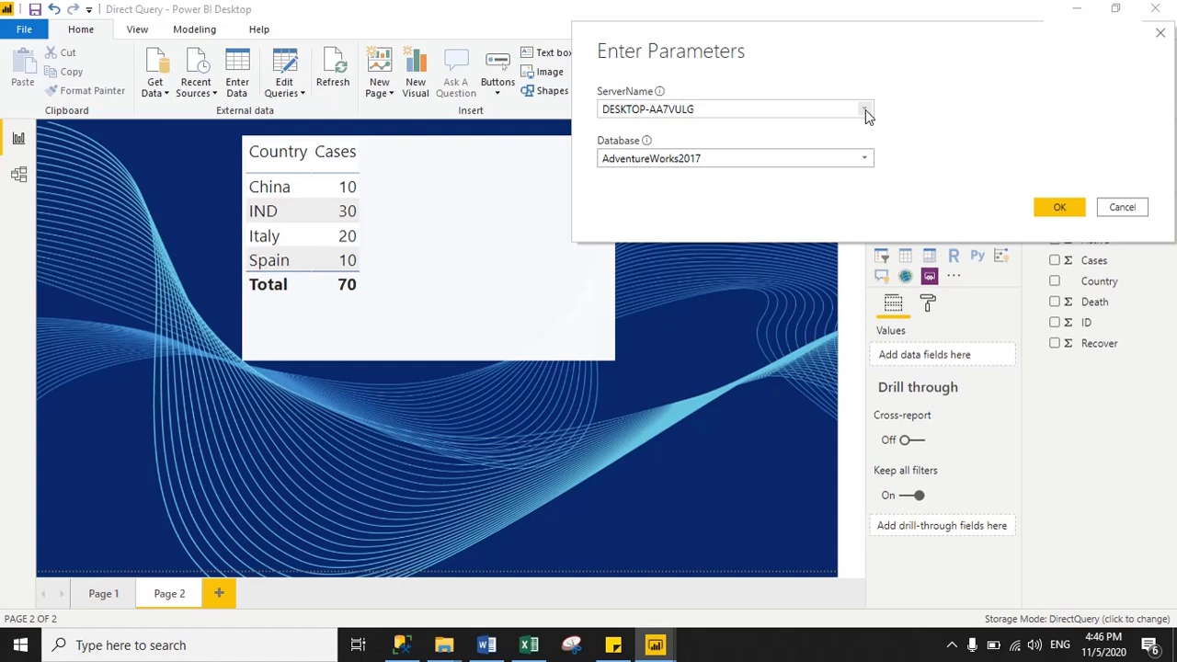
pyautogui.click(863, 158)
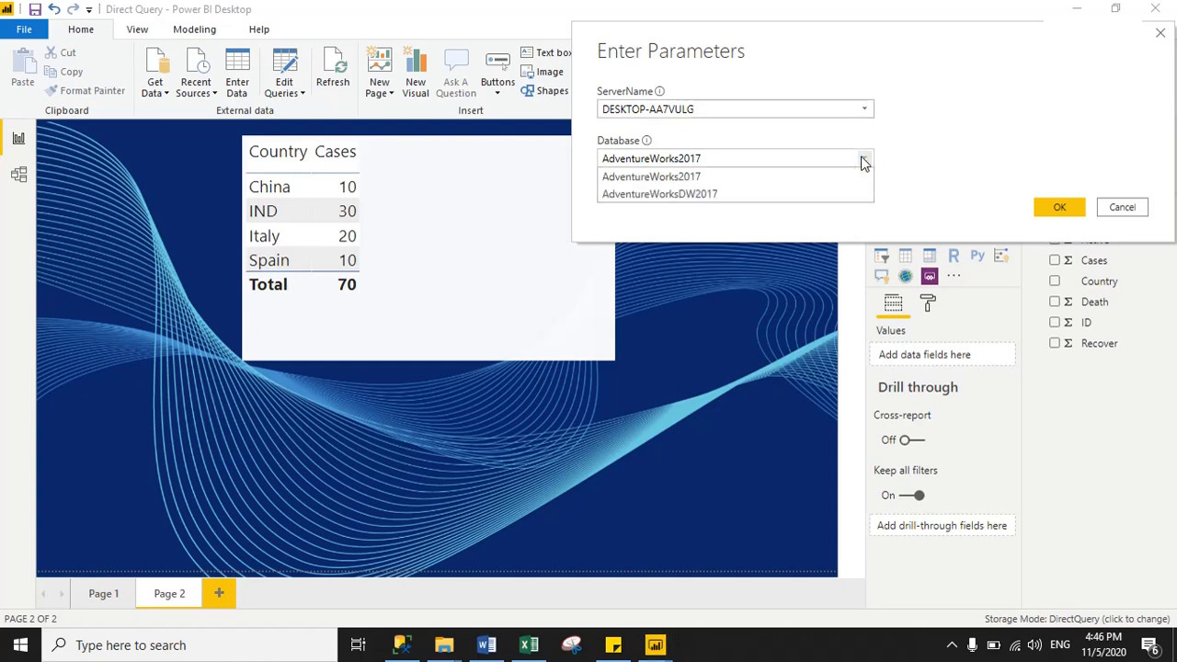
pyautogui.click(736, 195)
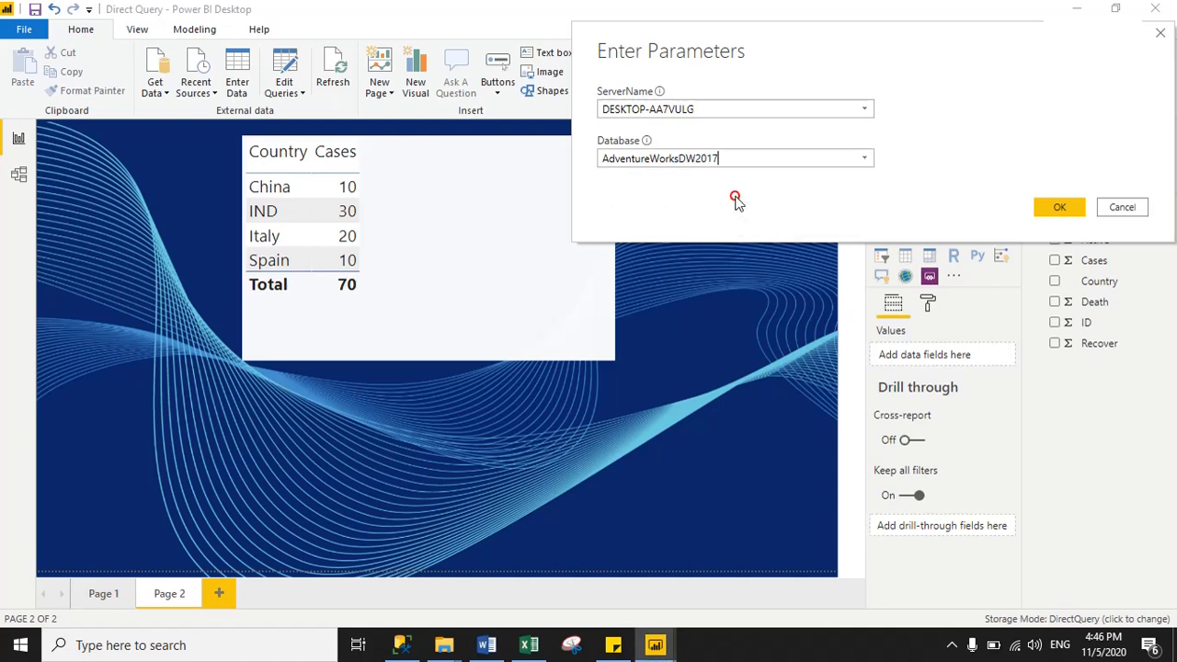
pyautogui.click(1056, 210)
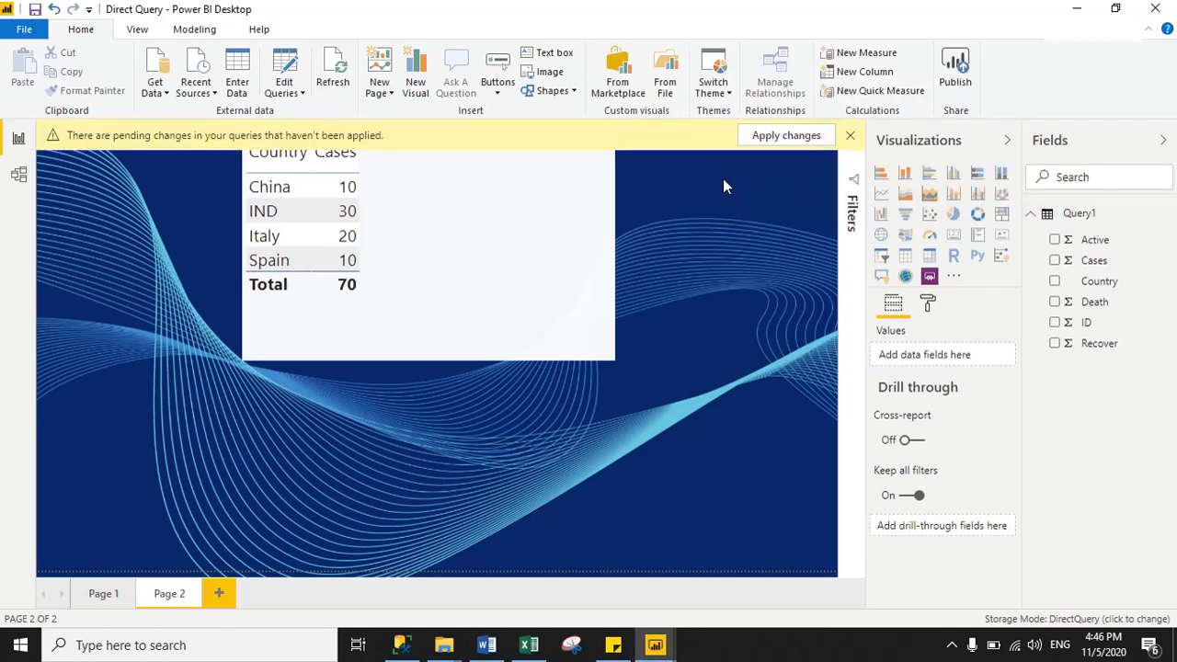
pyautogui.click(782, 137)
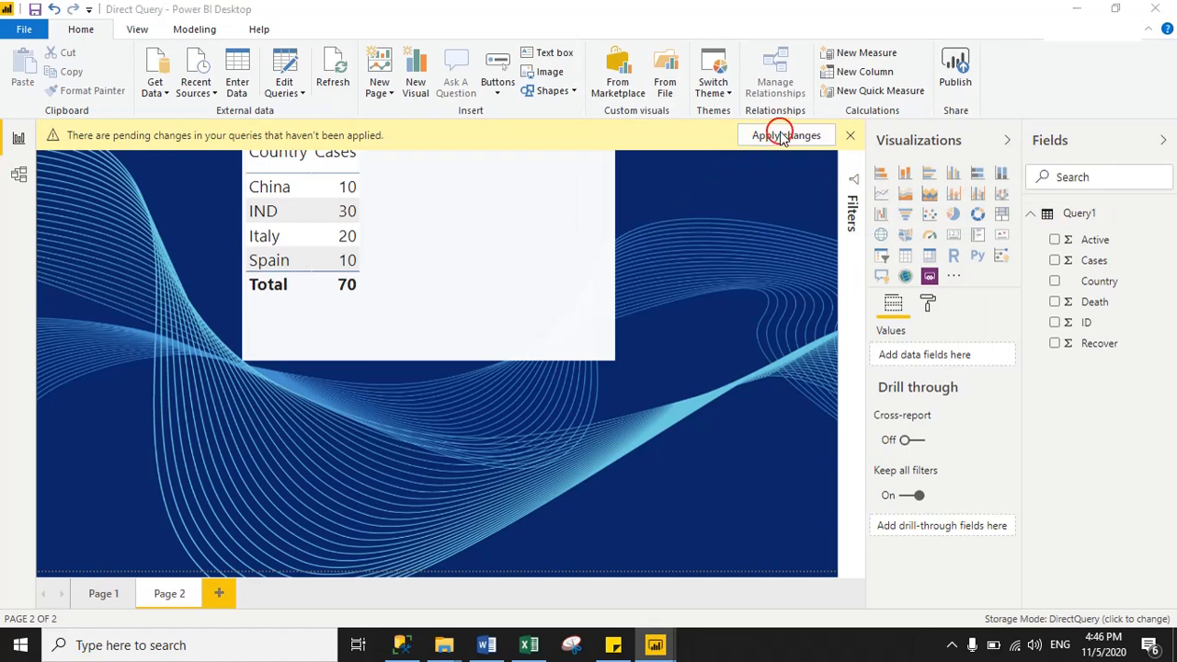
# - Sort the table visual by Cases in descending order and deselect it
pyautogui.click(404, 157)
pyautogui.click(391, 153)
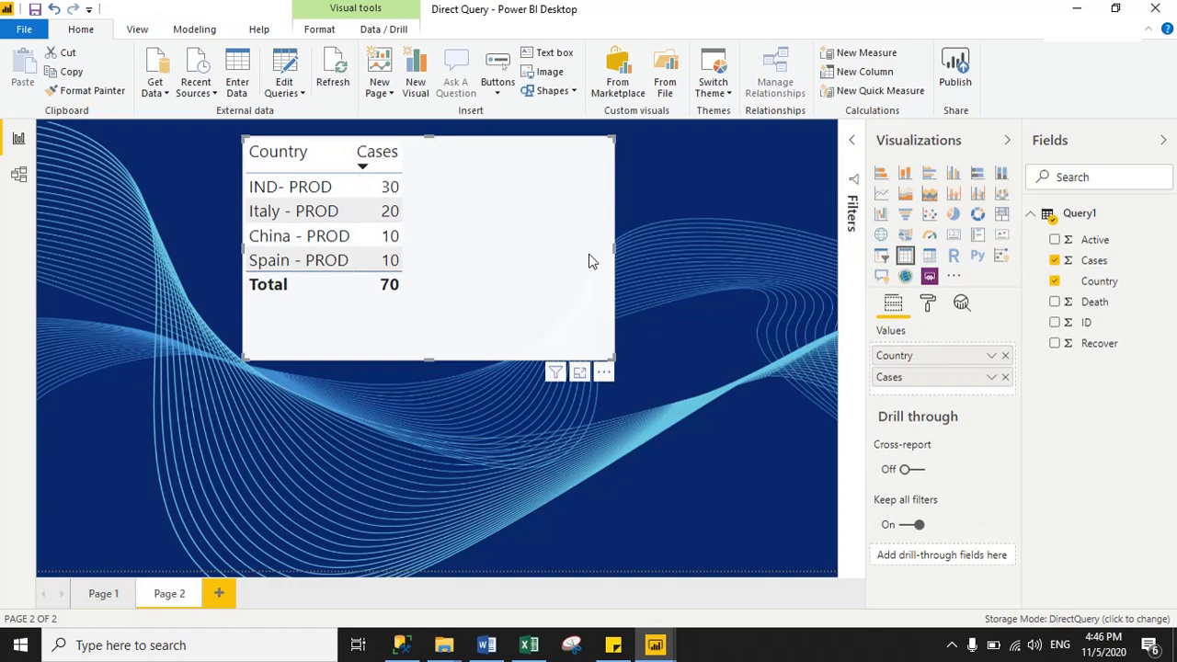
pyautogui.click(699, 269)
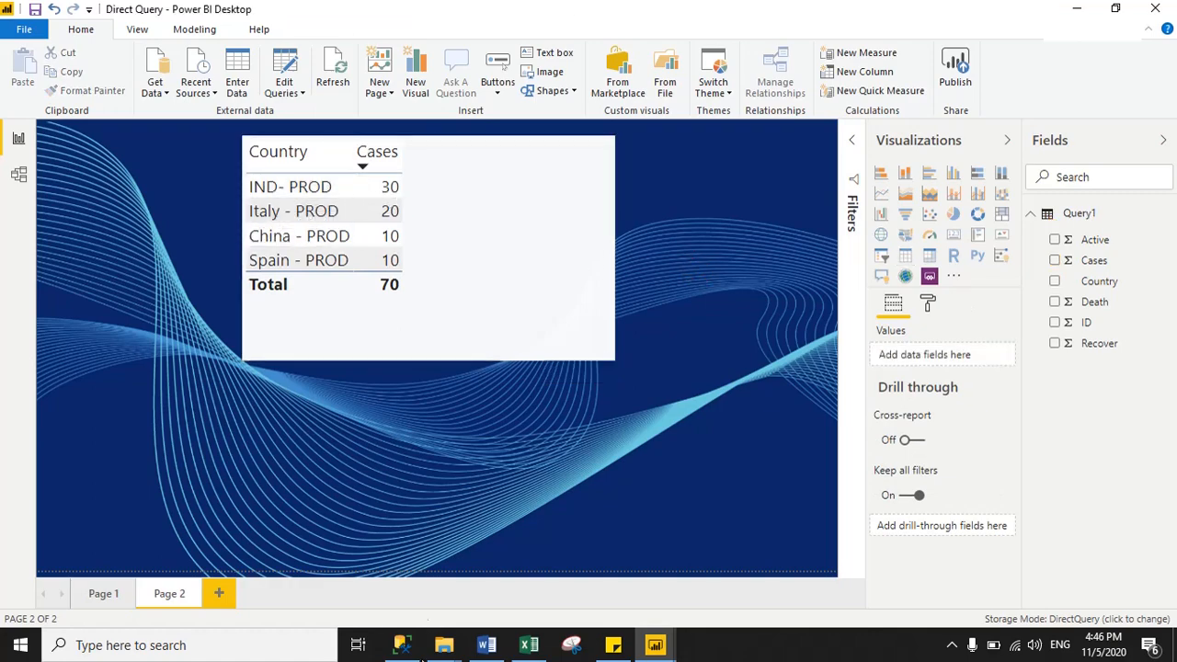
# - Switch to SQL Server Management Studio, run "Select * from Covid" against the AdventureWorksDW2017 production database, and examine the returned Country values
pyautogui.click(405, 645)
pyautogui.click(437, 102)
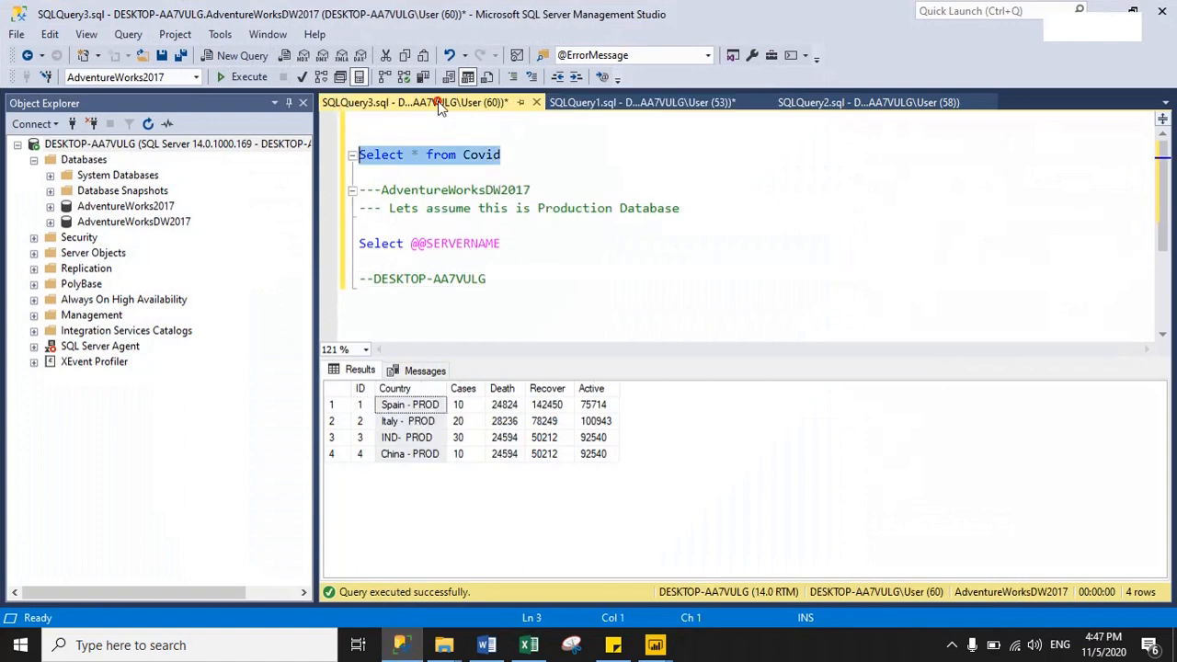
pyautogui.click(548, 175)
pyautogui.hotkey('shift', 'Up')
pyautogui.hotkey('shift', 'Up')
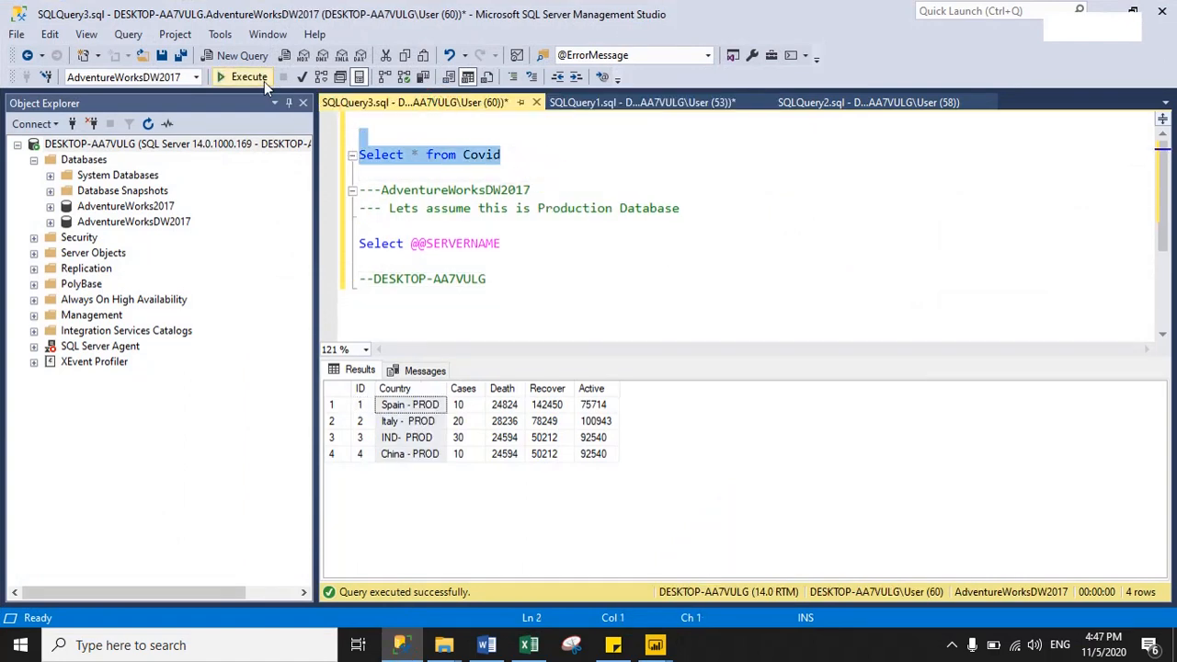
pyautogui.click(250, 77)
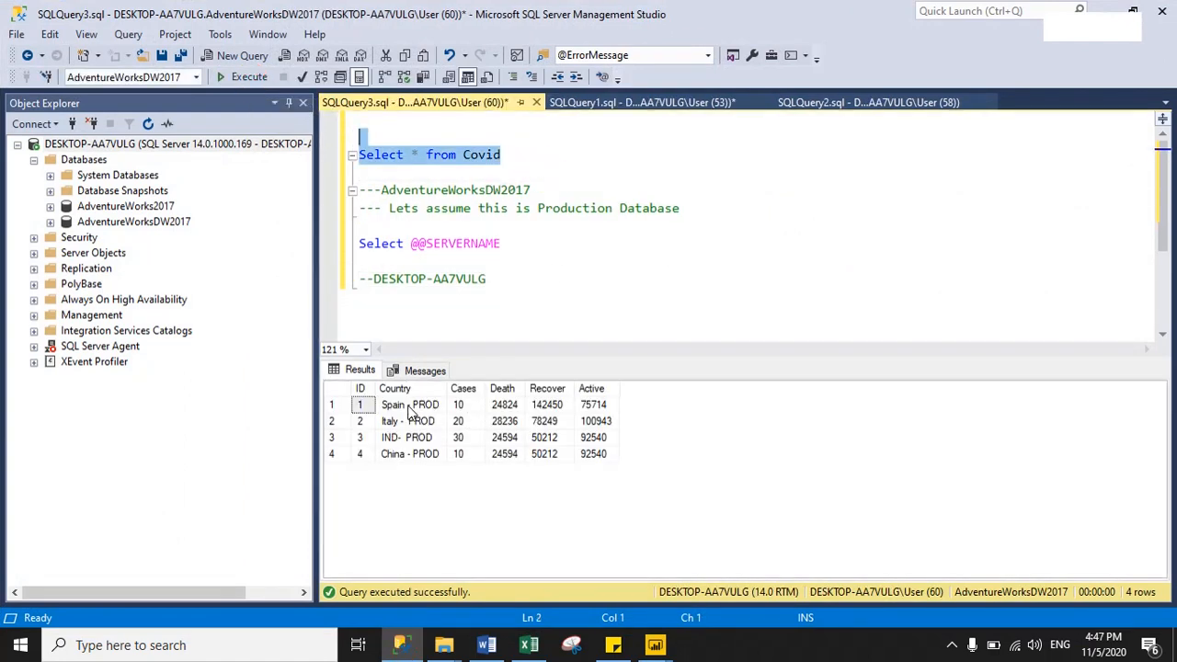
pyautogui.moveTo(406, 404); pyautogui.dragTo(410, 454)
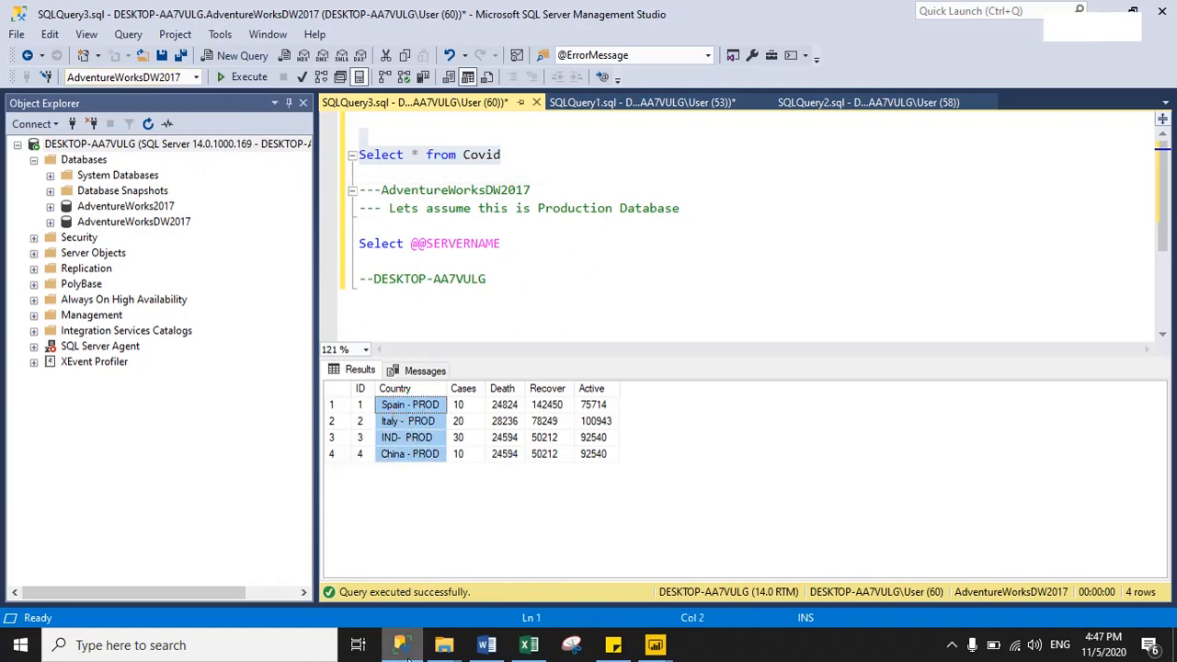
# - Return to Power BI, set the Database parameter back to AdventureWorks2017, and apply the pending query changes
pyautogui.click(401, 644)
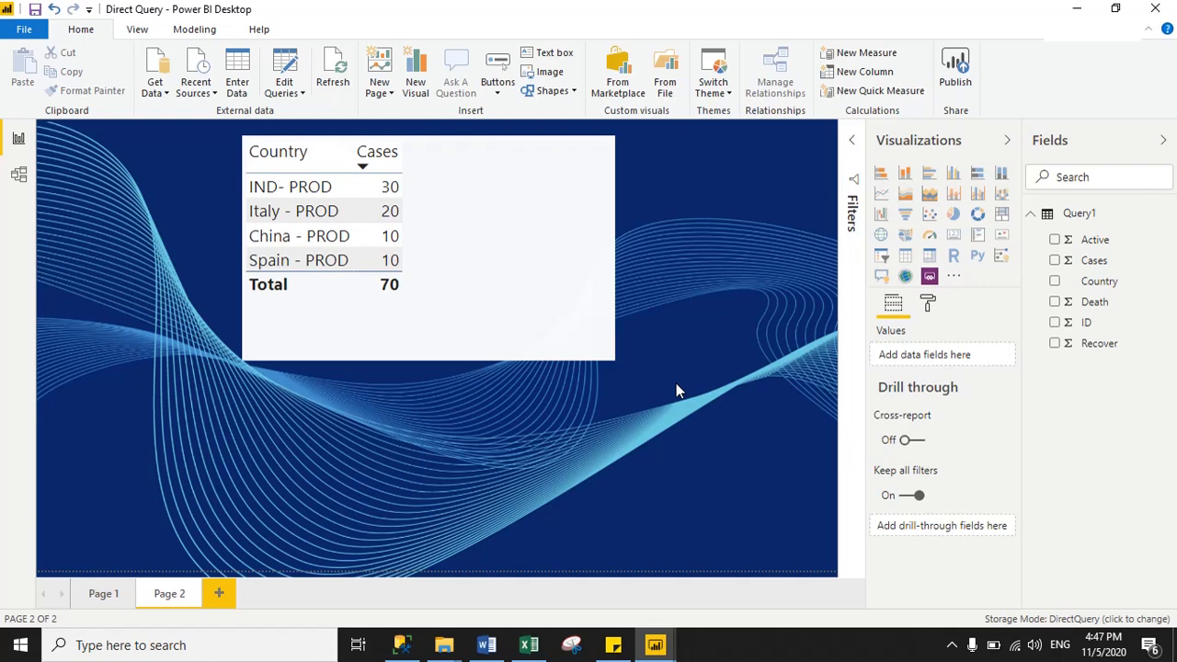
pyautogui.click(291, 95)
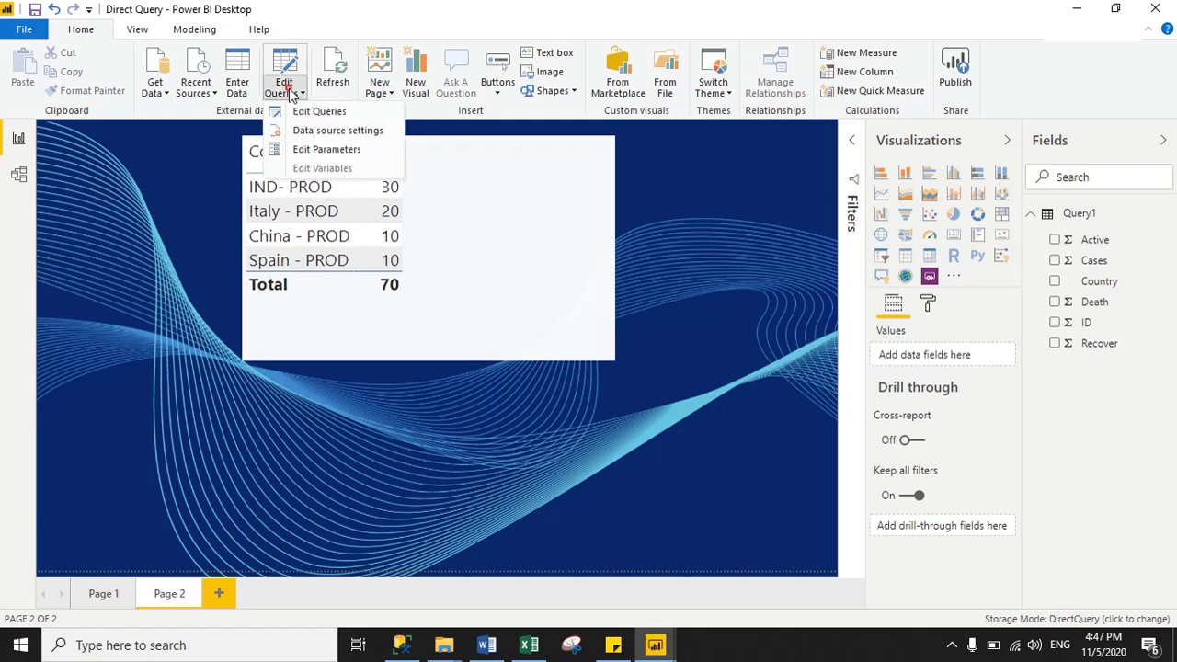
pyautogui.click(328, 151)
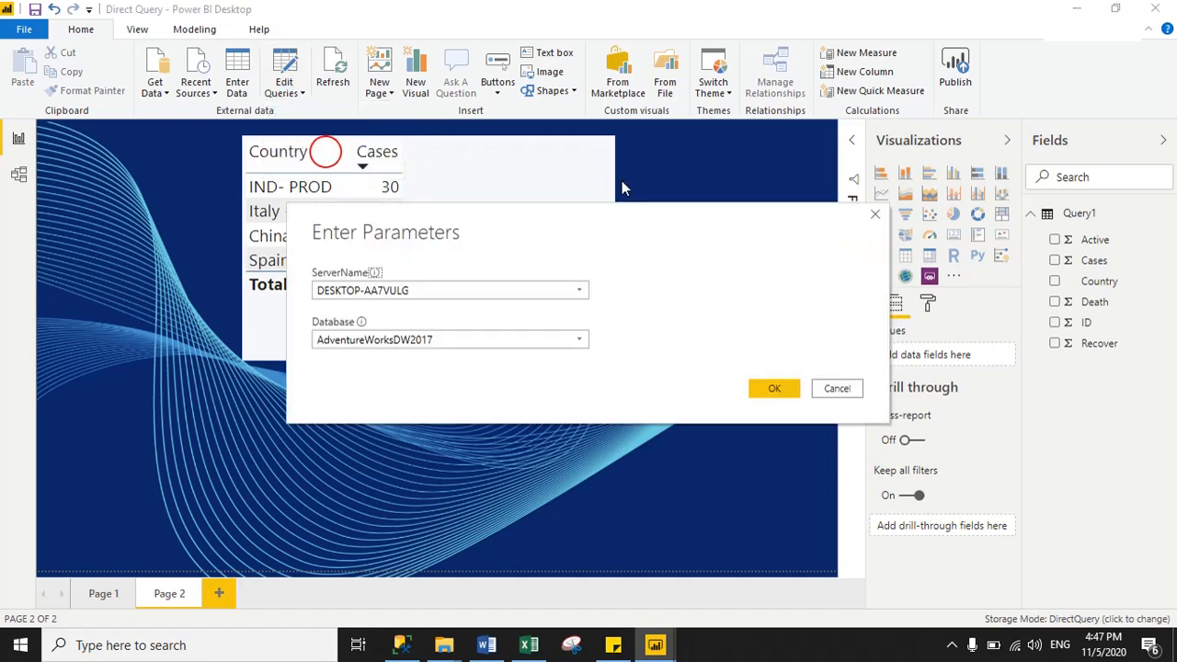
pyautogui.moveTo(582, 241); pyautogui.dragTo(831, 127)
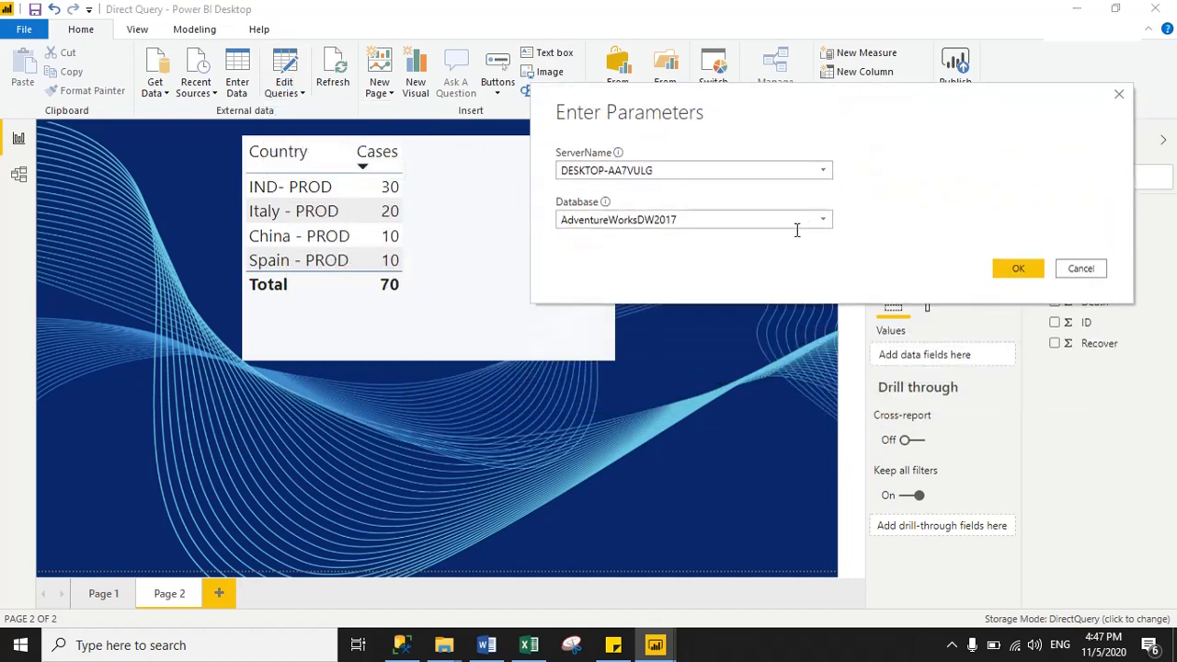
pyautogui.click(823, 218)
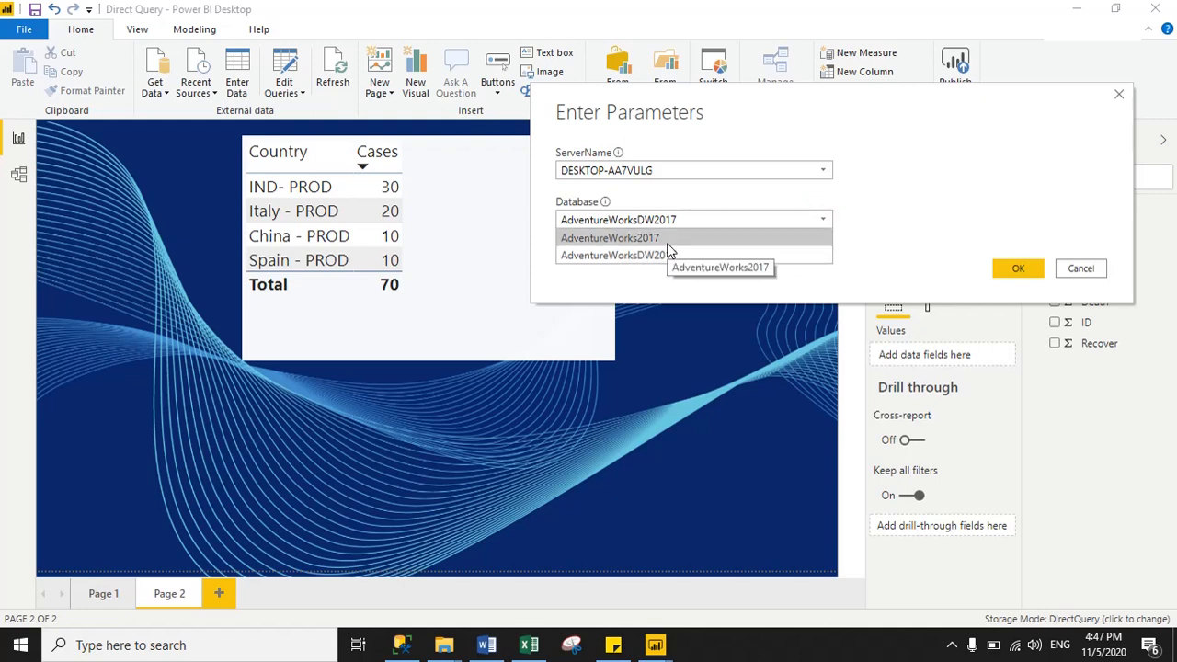
pyautogui.click(668, 239)
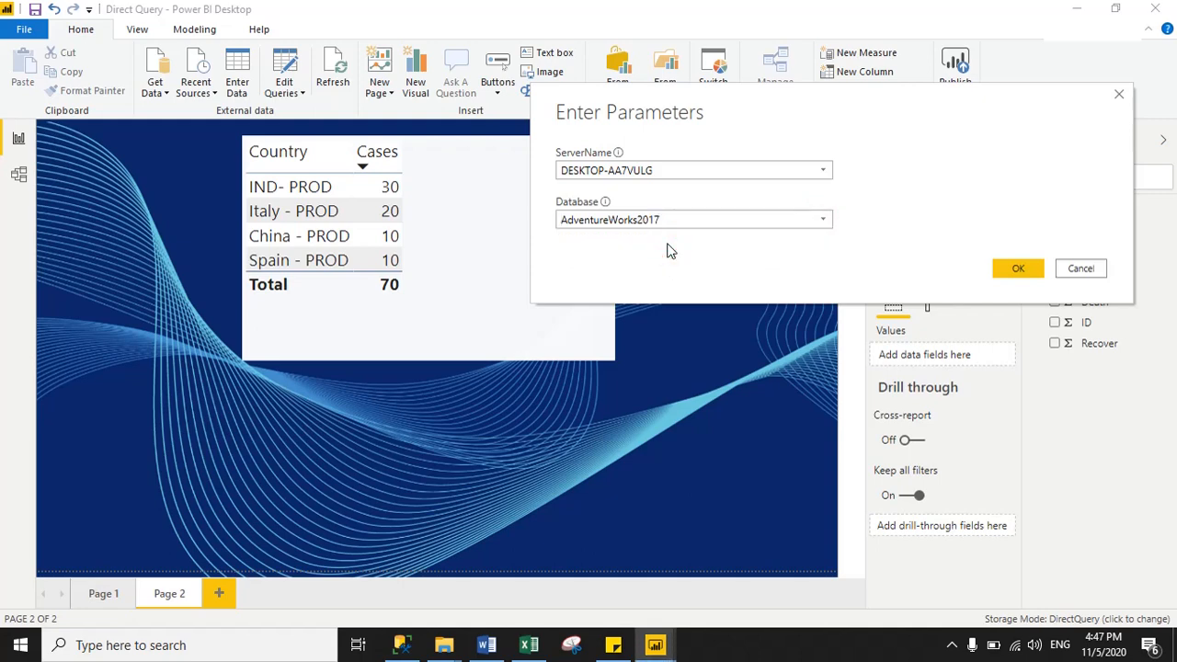
pyautogui.click(1018, 270)
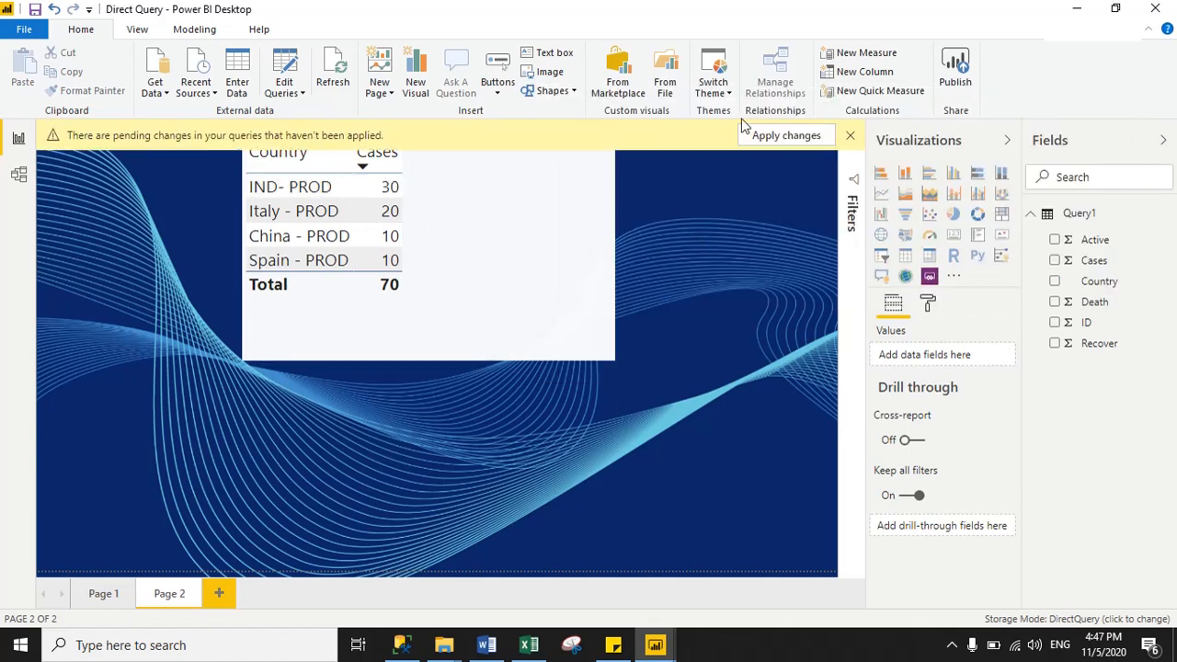
pyautogui.click(782, 136)
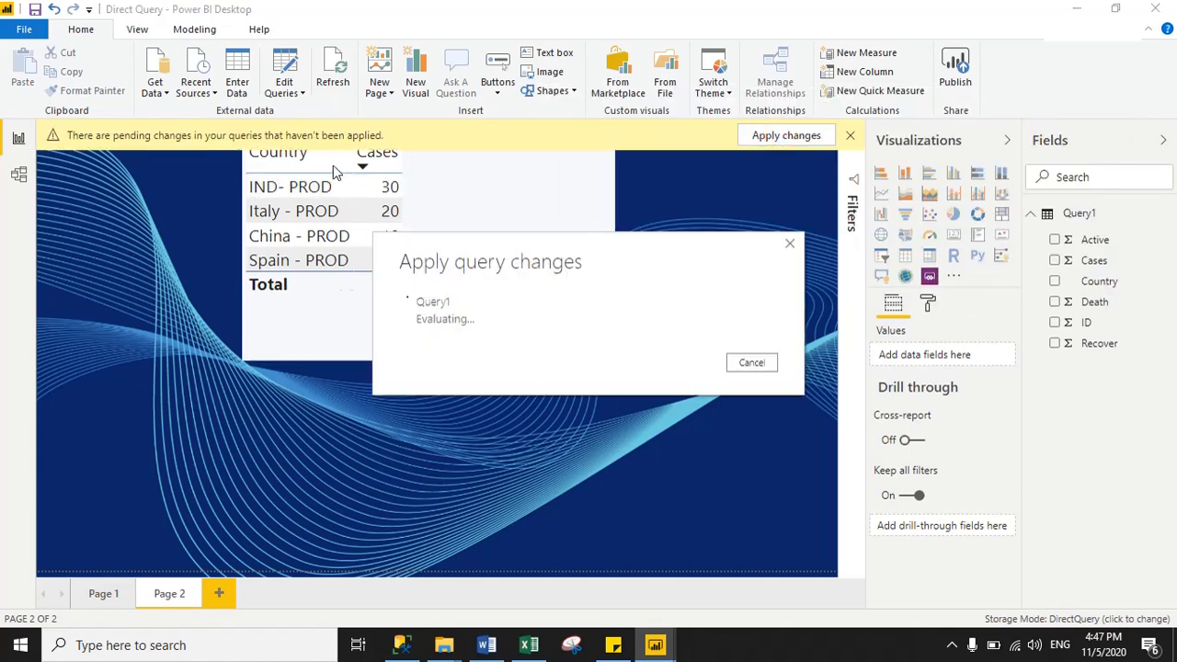